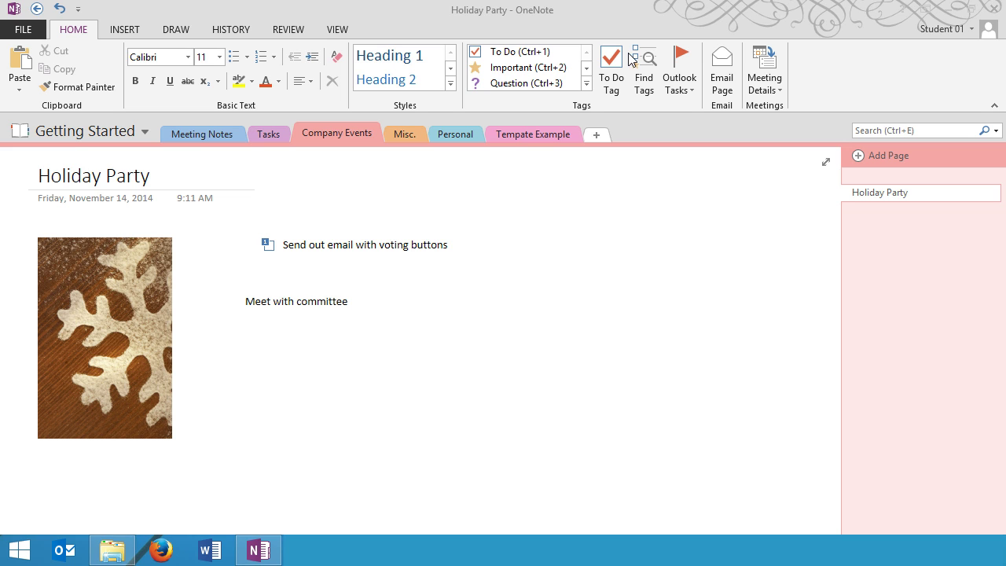
- Select the snowflake picture on the Holiday Party page and examine the commands available for Quick Access customization
click(126, 240)
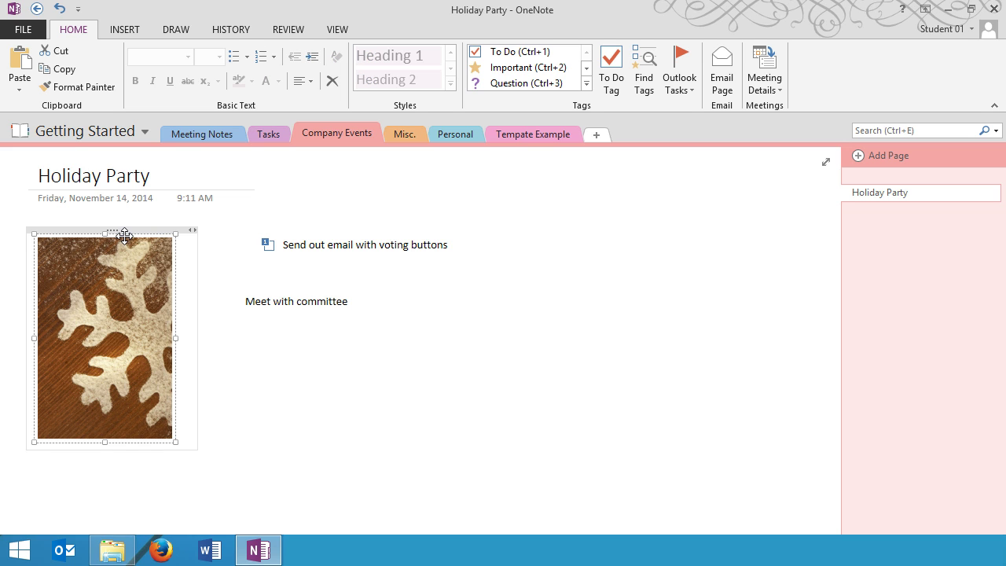
mouse_move(126, 240)
mouse_down()
mouse_move(129, 263)
mouse_move(438, 353)
mouse_move(554, 283)
mouse_move(592, 220)
mouse_move(95, 227)
mouse_move(127, 227)
mouse_up()
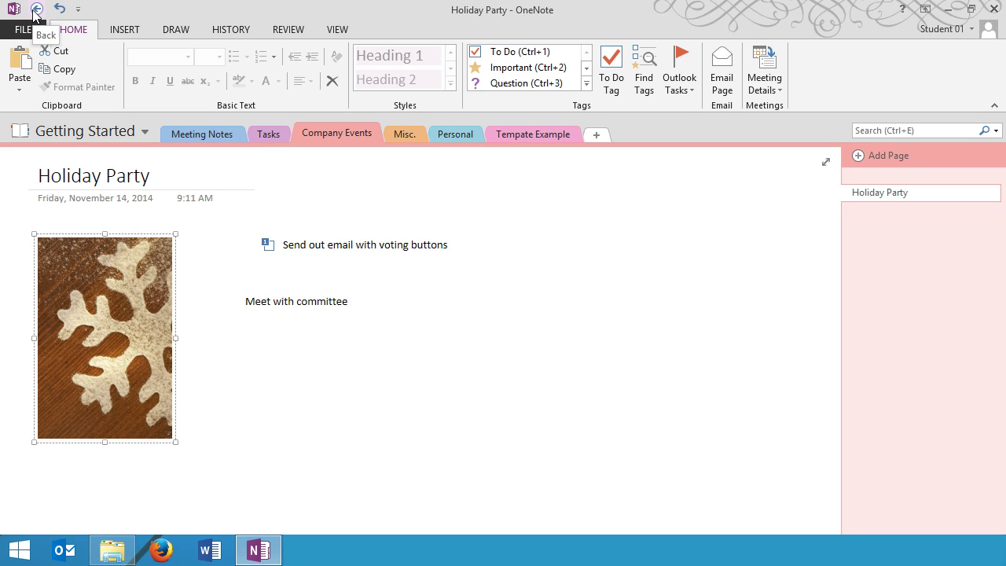
click(78, 9)
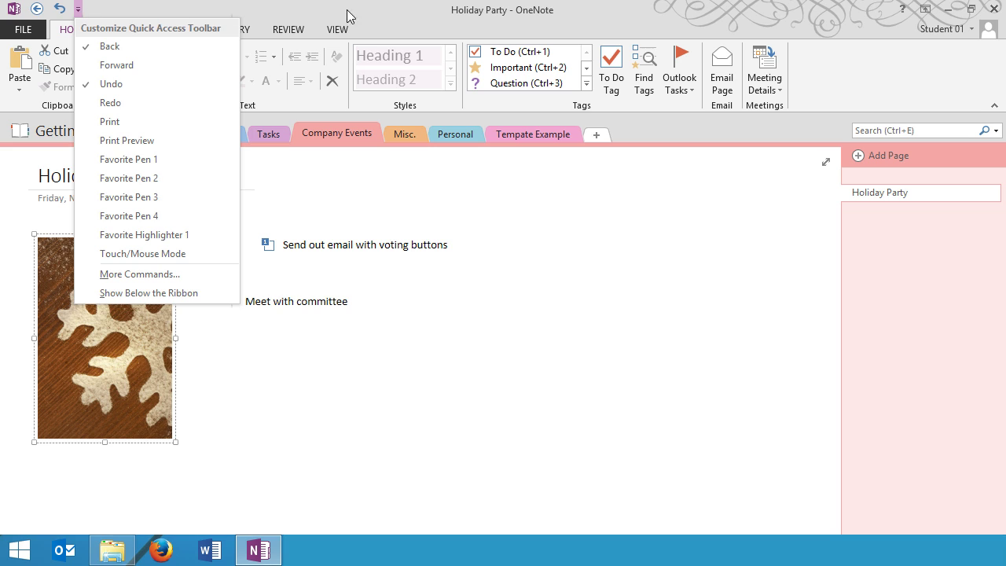
click(768, 18)
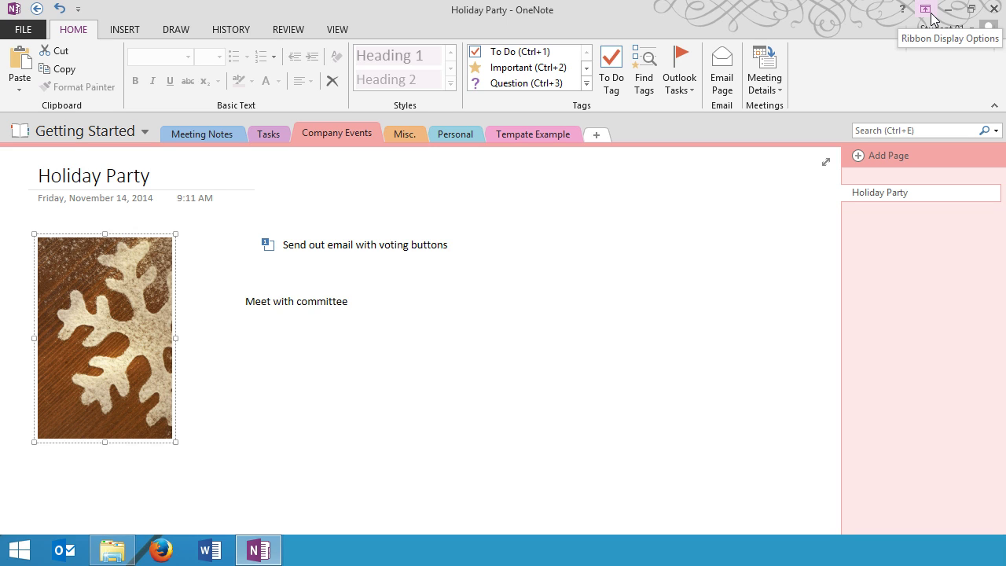
- Collapse the ribbon with the Show Tabs option, and restore it with Show Tabs and Commands
click(927, 14)
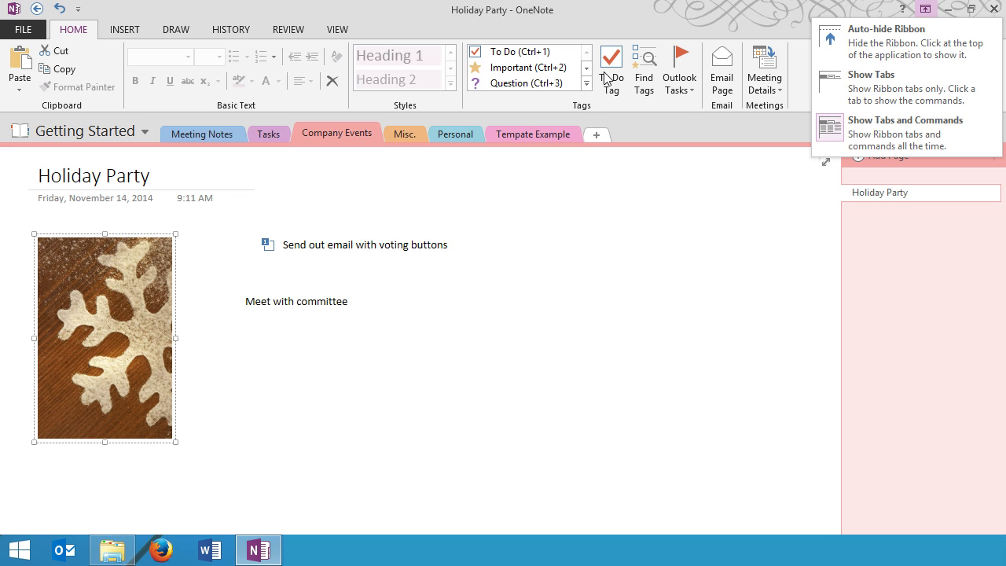
click(839, 87)
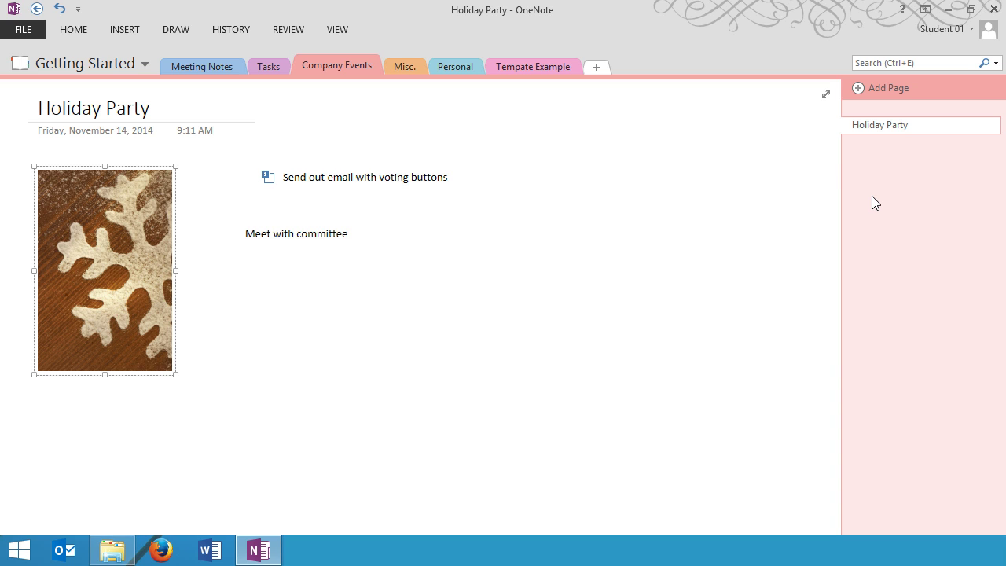
click(71, 30)
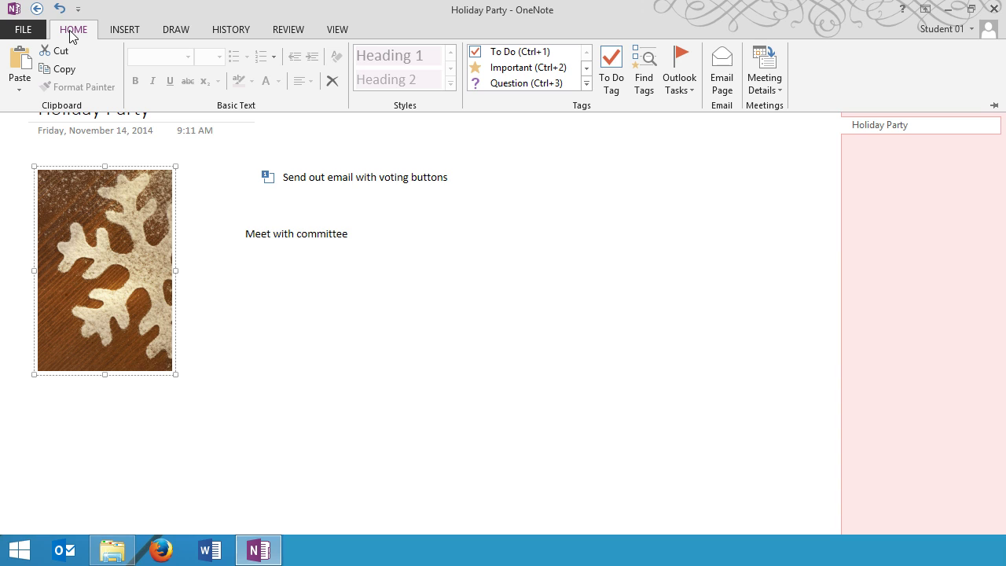
click(474, 304)
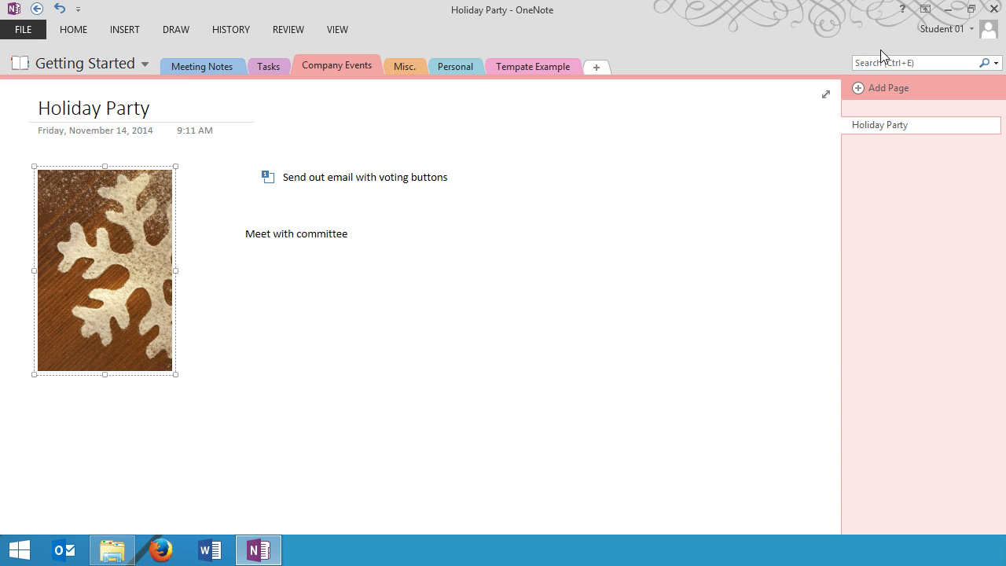
click(924, 9)
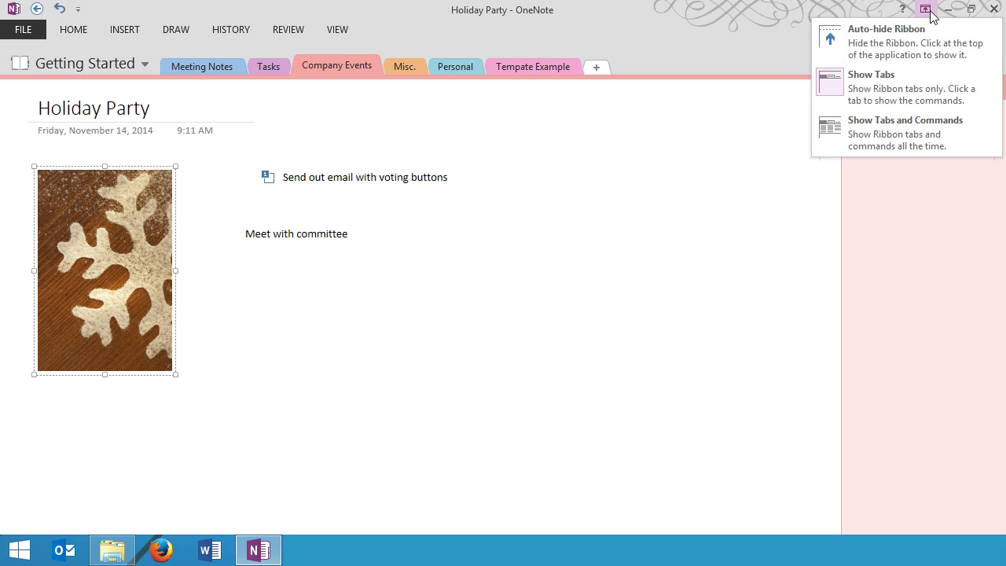
click(916, 141)
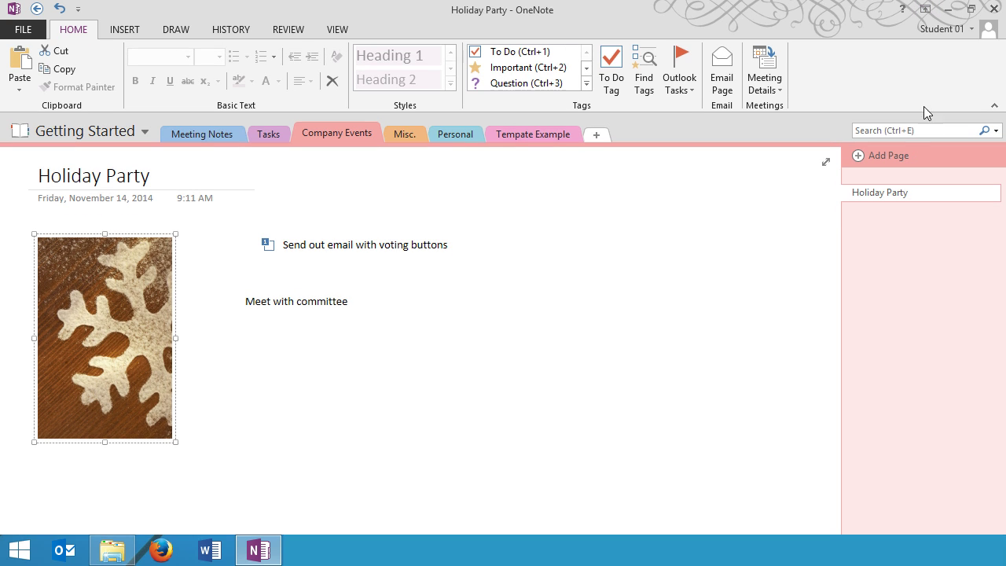
- View the options offered for the signed-in account
click(972, 31)
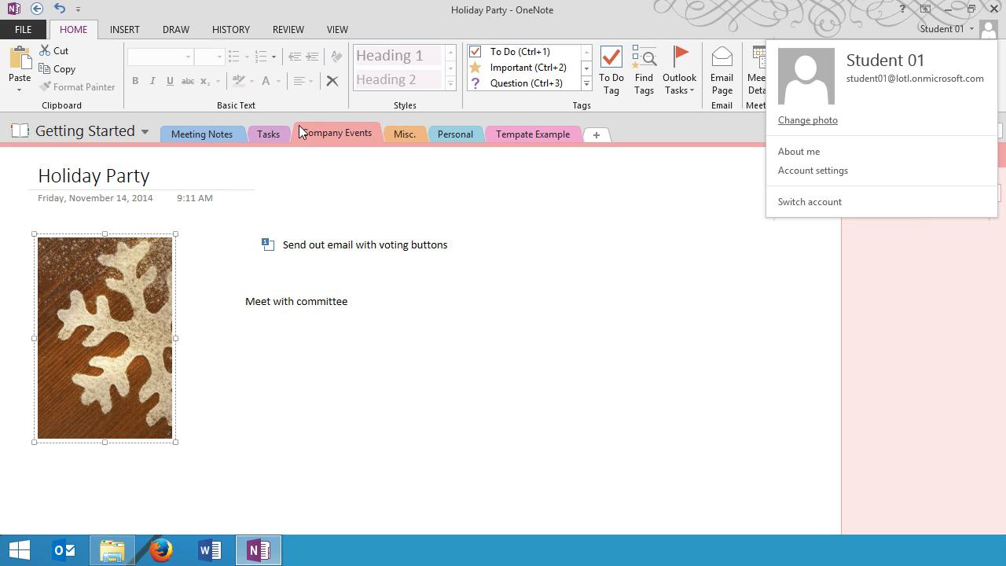
click(355, 17)
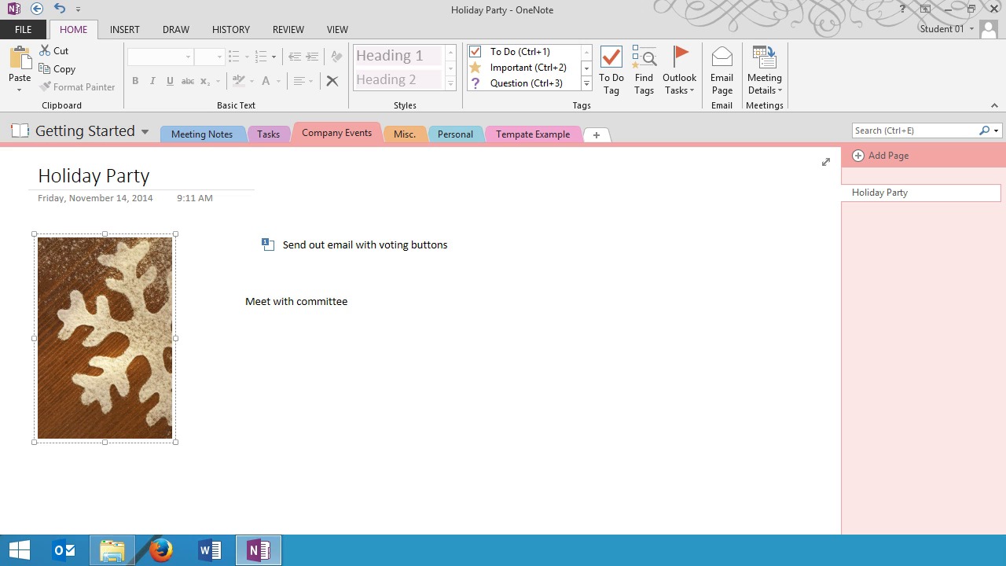
- Add a blank page to the Company Events section and create a new section in the Getting Started notebook
click(859, 161)
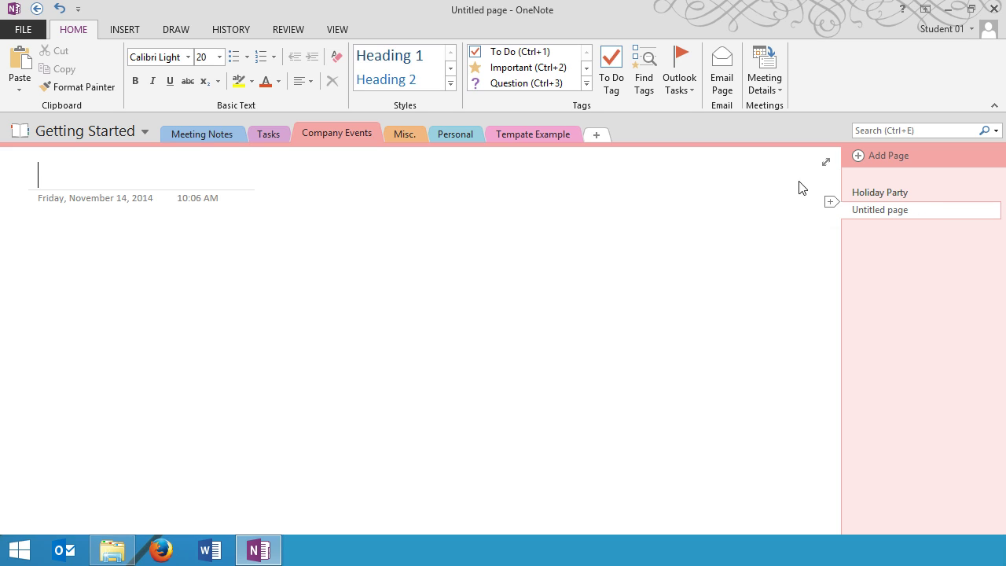
click(595, 138)
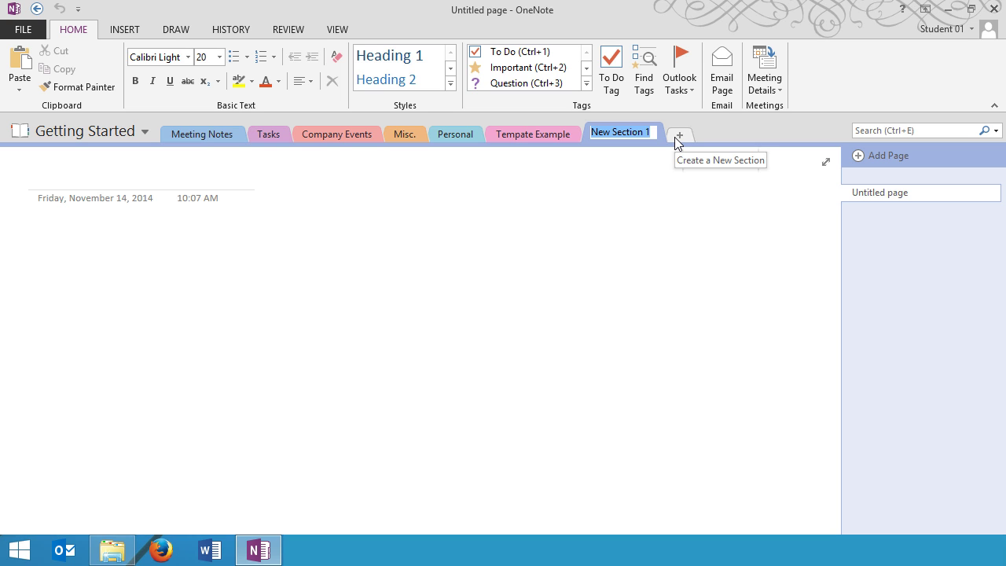
- Review the Getting Started notebook's information and settings choices, and the places where a new notebook can be stored
click(33, 30)
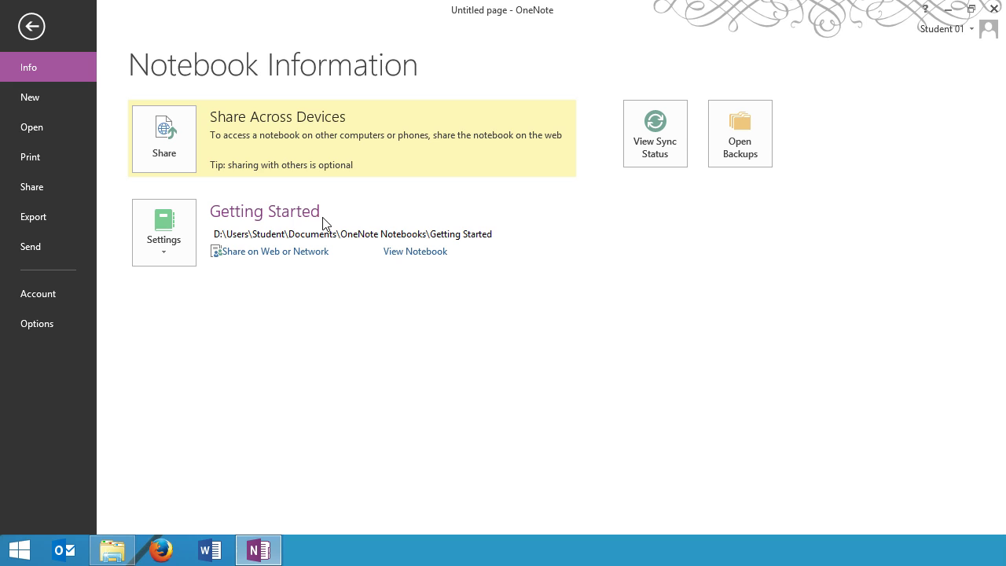
click(163, 265)
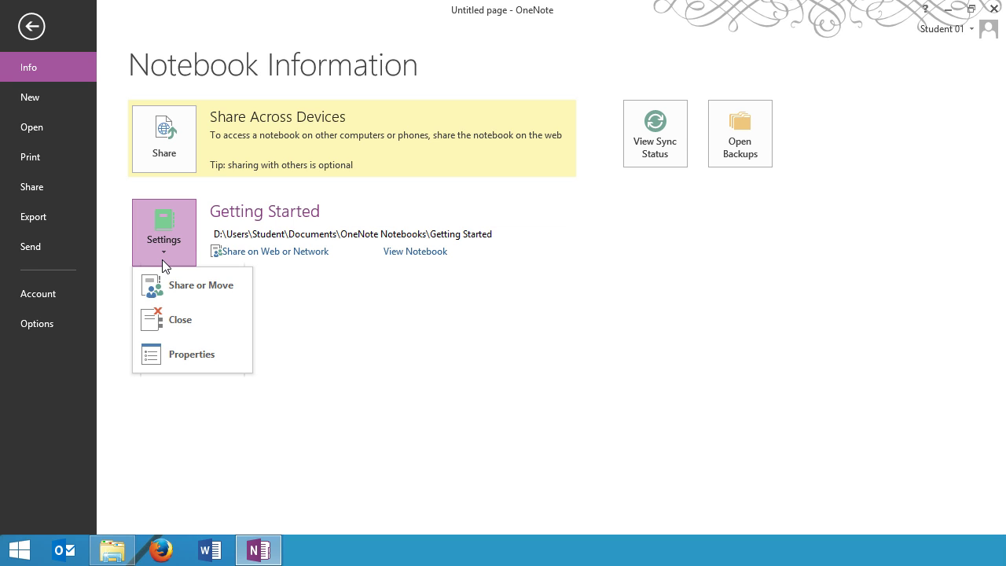
click(37, 98)
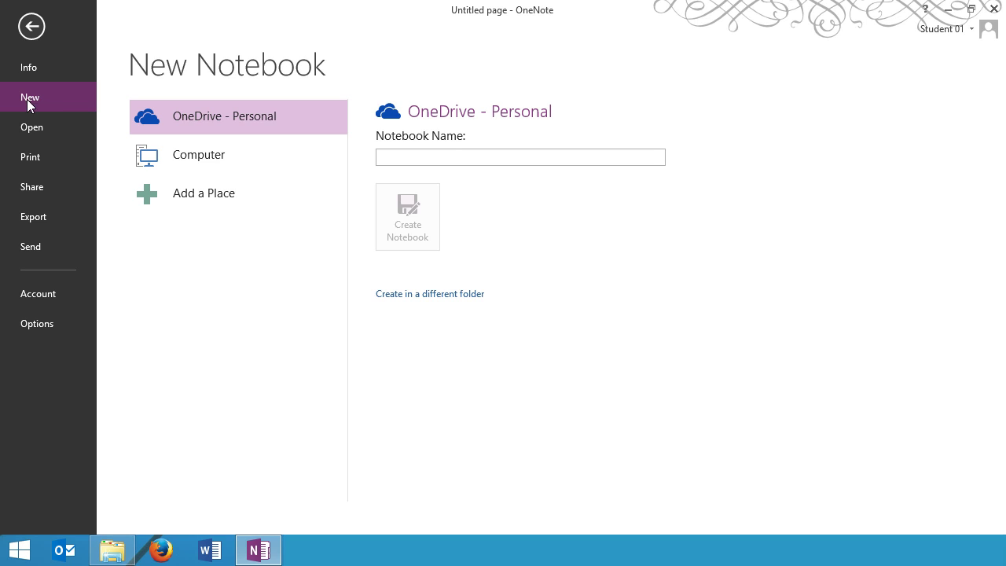
click(164, 193)
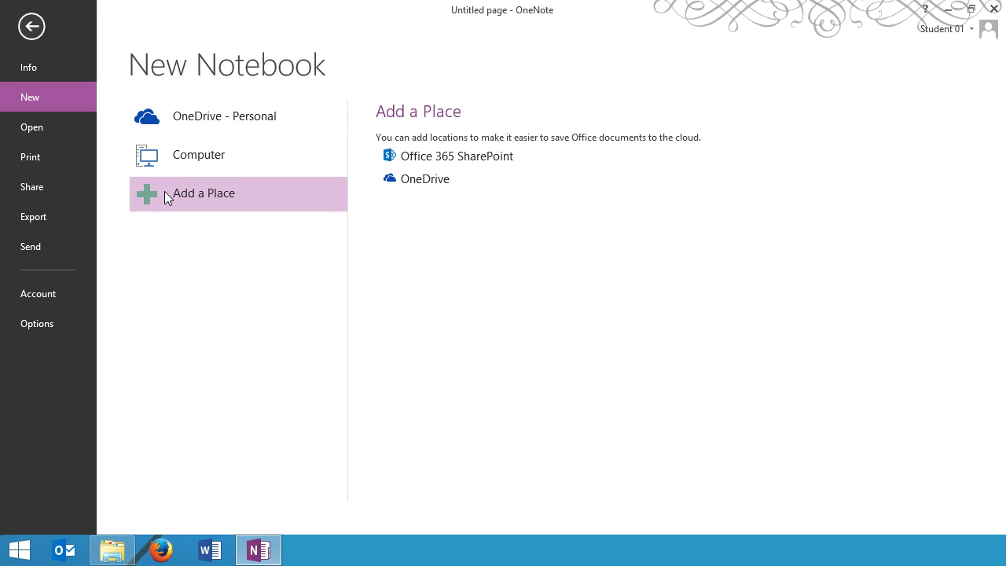
- Examine the available options for opening, printing, sharing, exporting and sending notebooks and pages
click(23, 128)
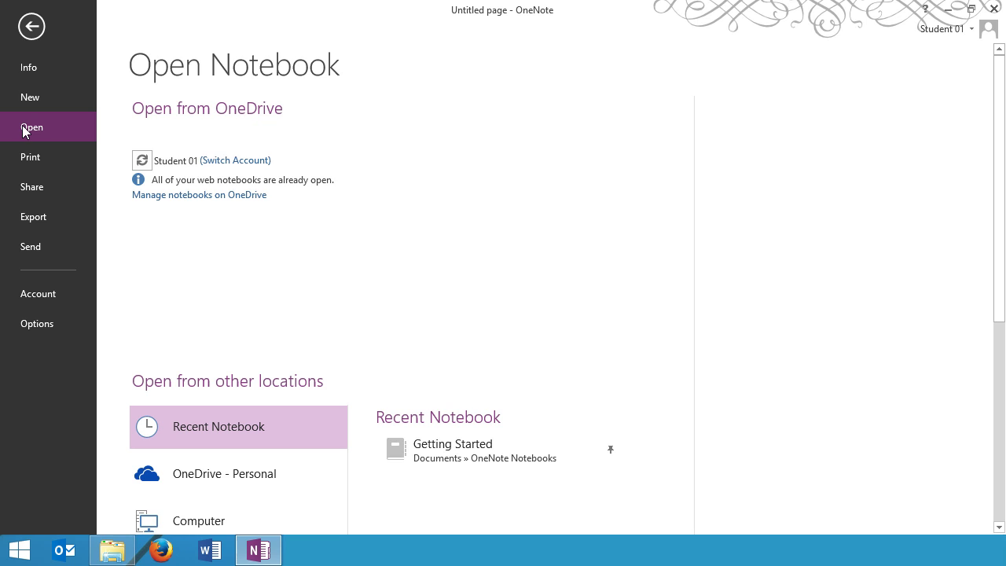
click(38, 165)
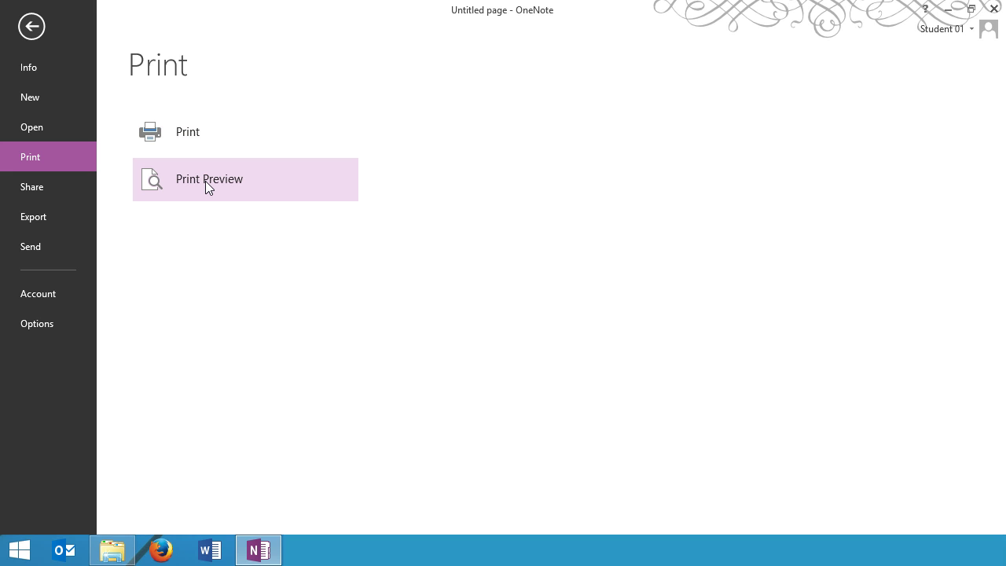
click(51, 186)
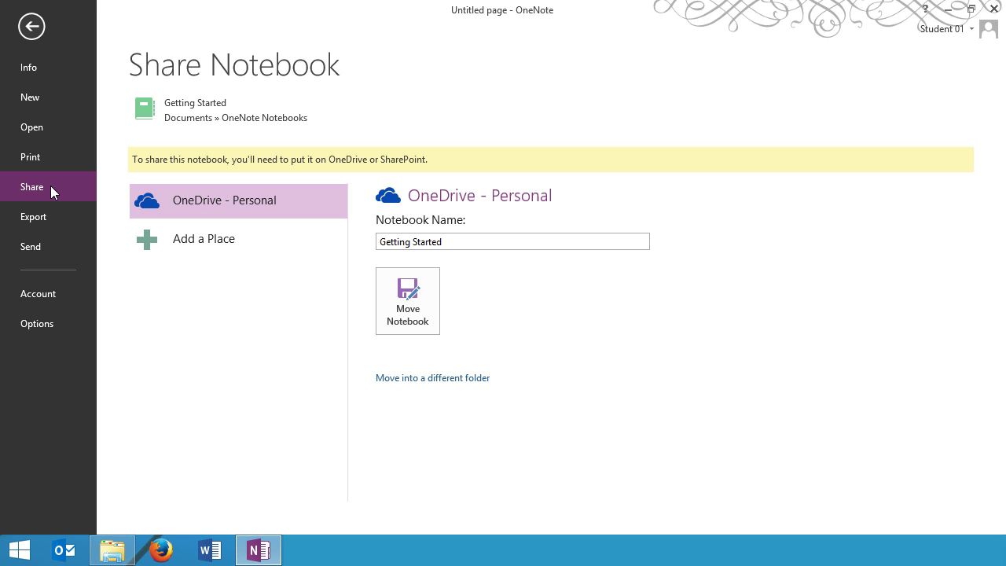
click(36, 218)
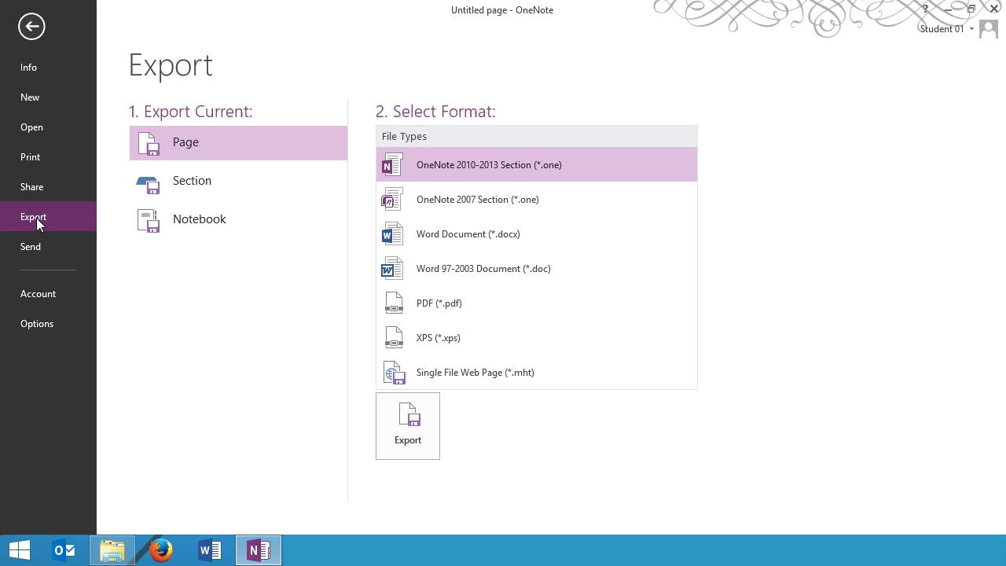
click(32, 239)
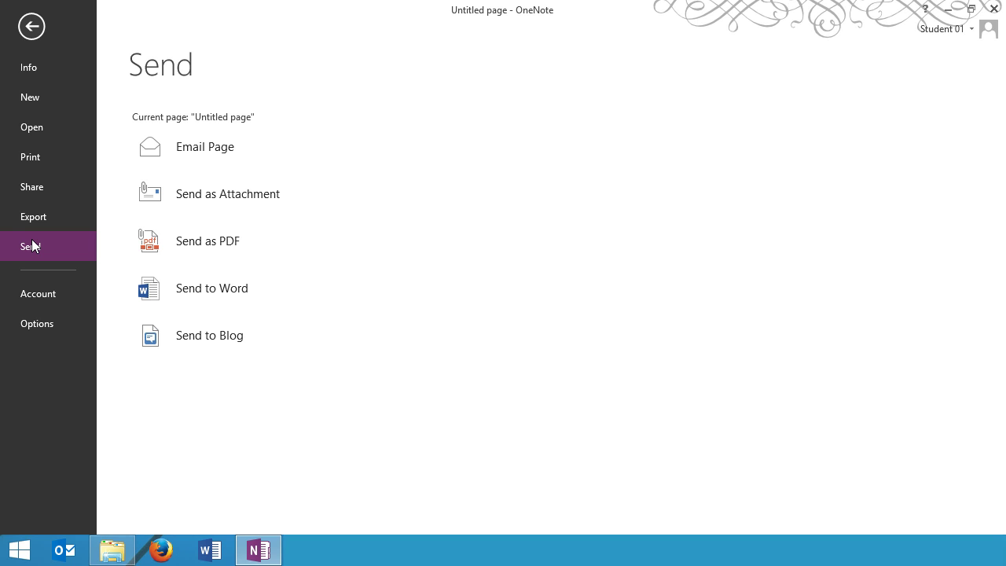
- Examine the account and product information and the list of available Office backgrounds
click(40, 297)
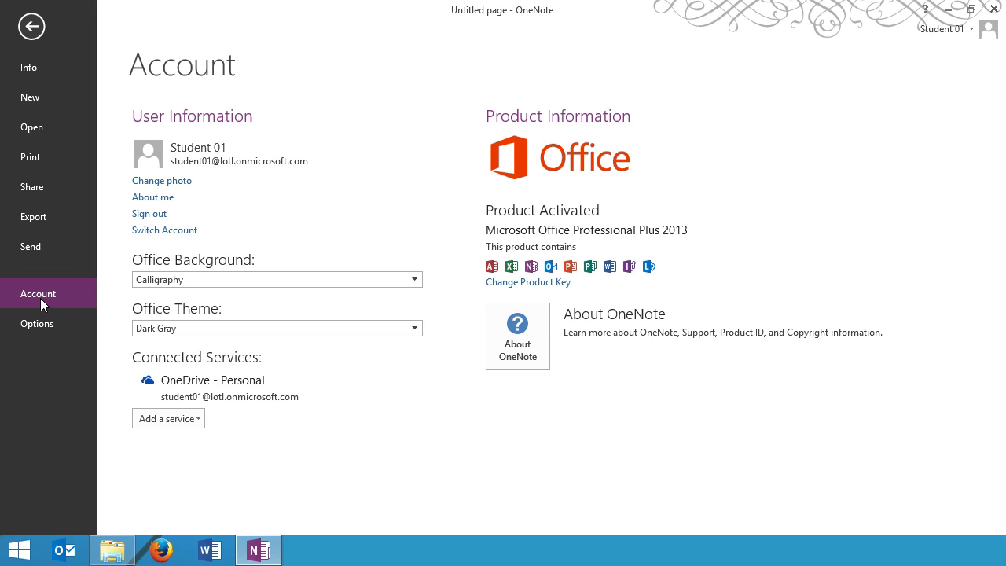
click(420, 285)
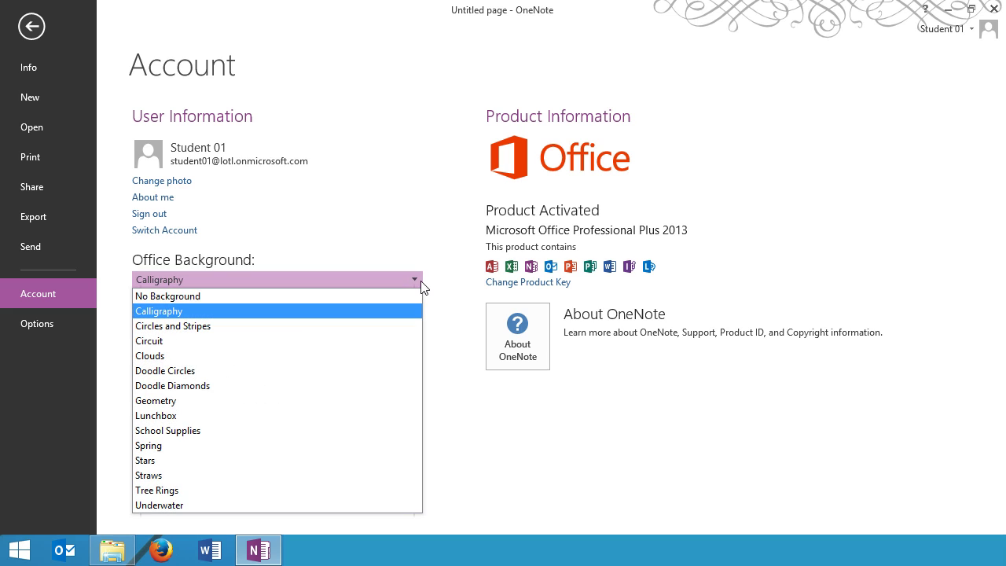
click(419, 281)
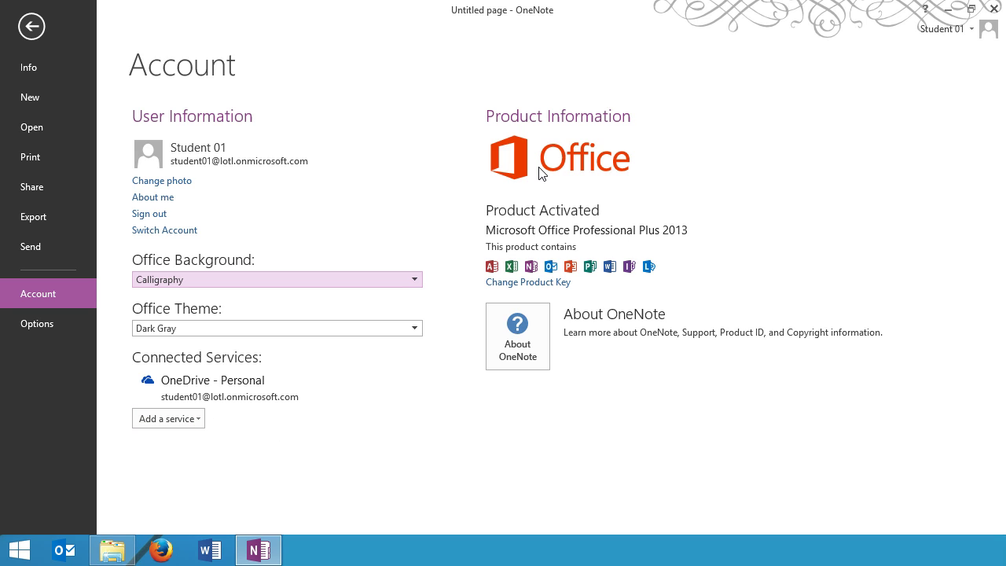
- Turn off the Mini Toolbar on selection in the OneNote options, review the display options and save
click(50, 321)
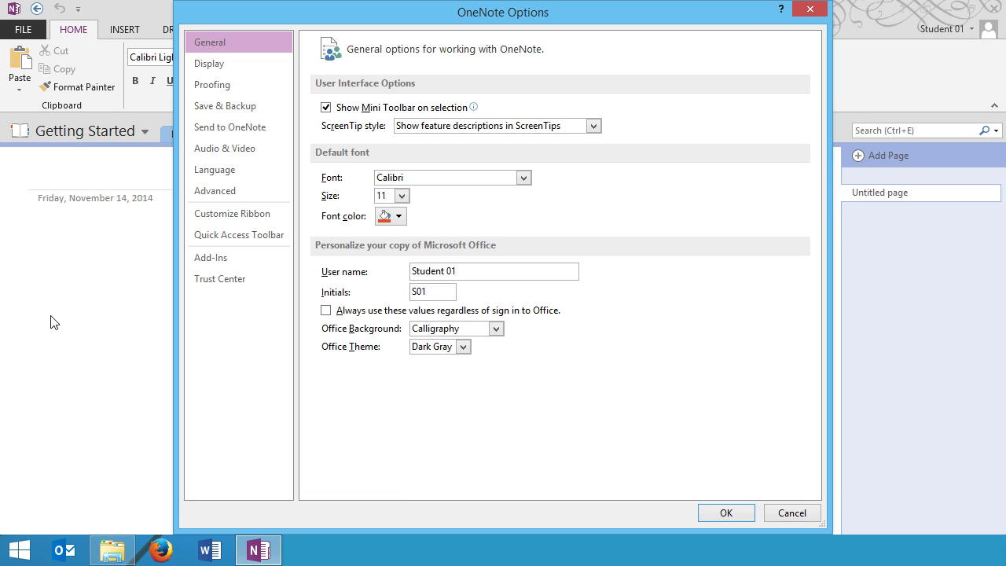
click(325, 108)
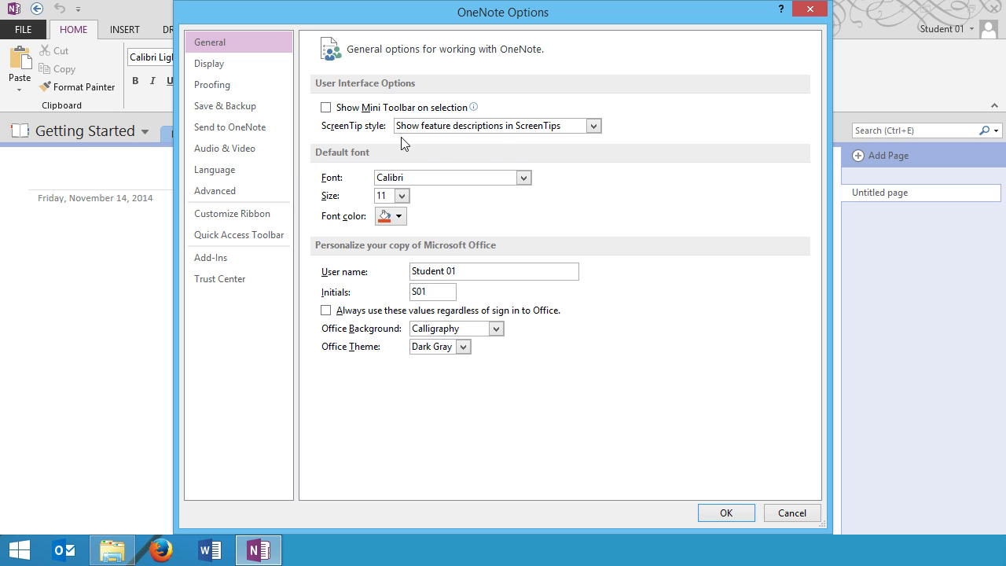
click(221, 69)
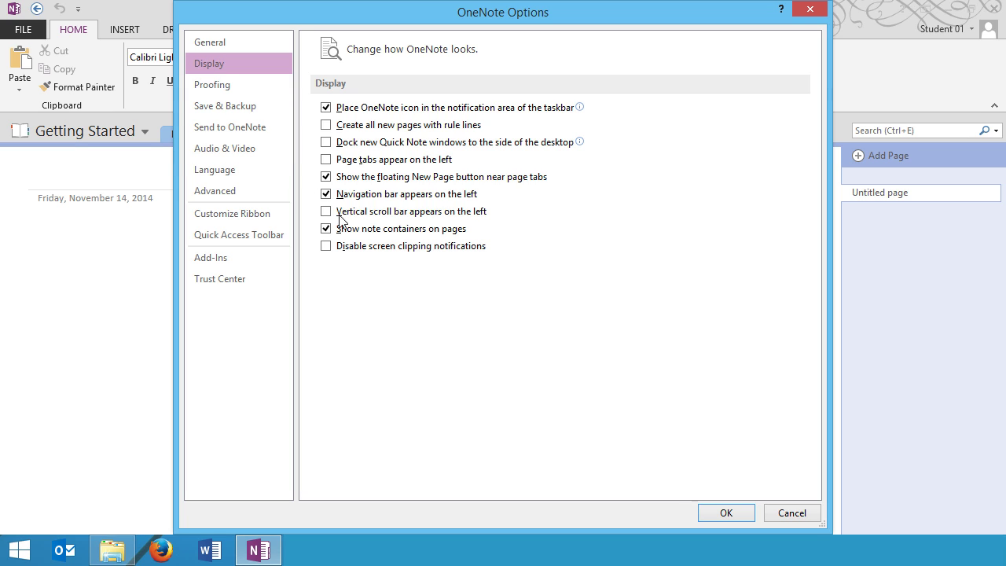
click(724, 514)
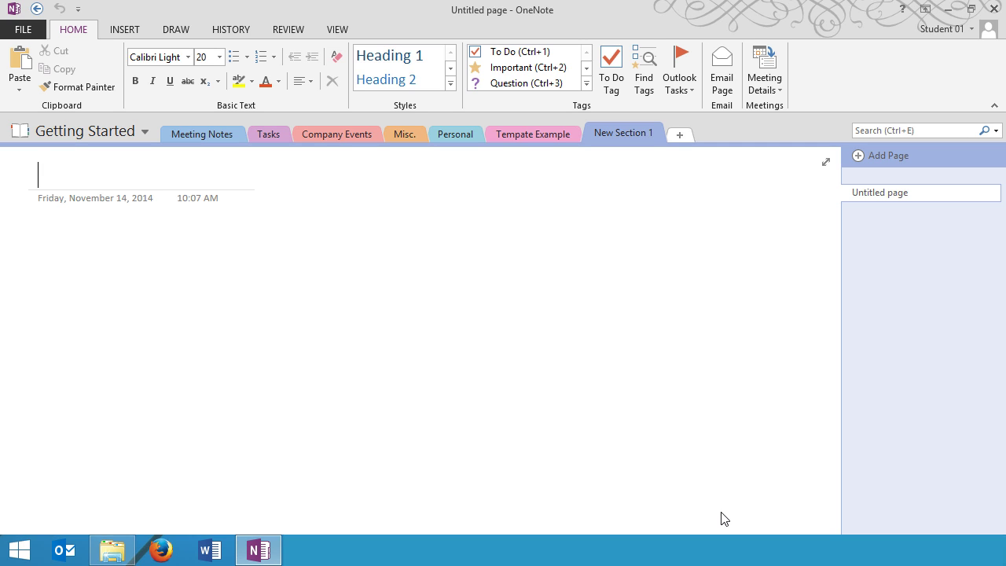
- Create a new notebook named "My Notebook" stored on the computer
click(18, 30)
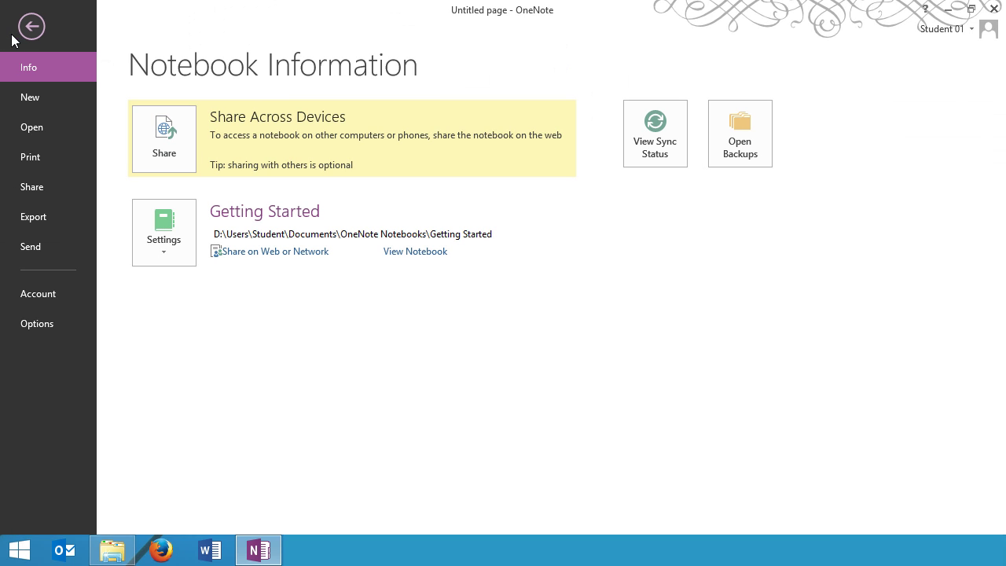
click(28, 97)
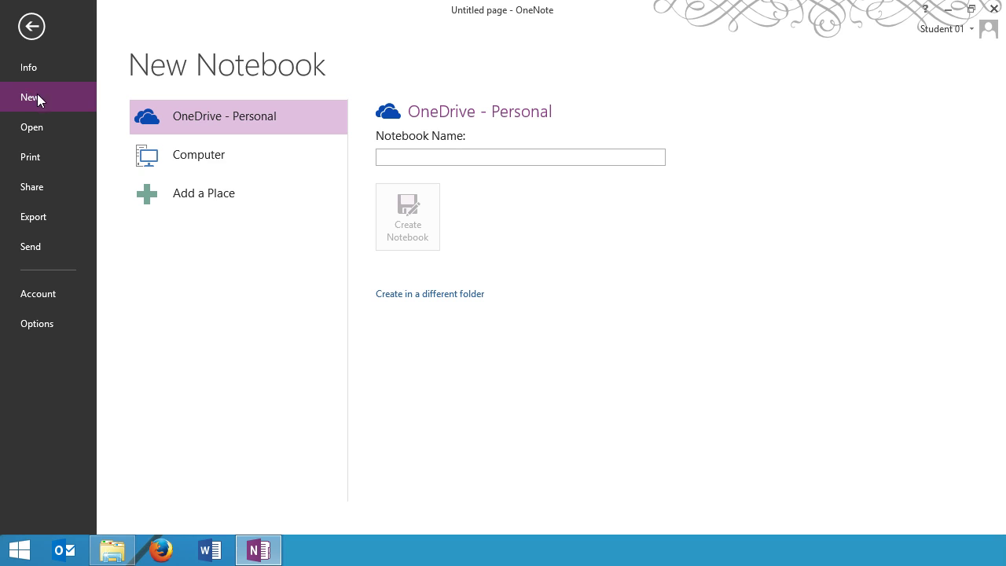
click(188, 155)
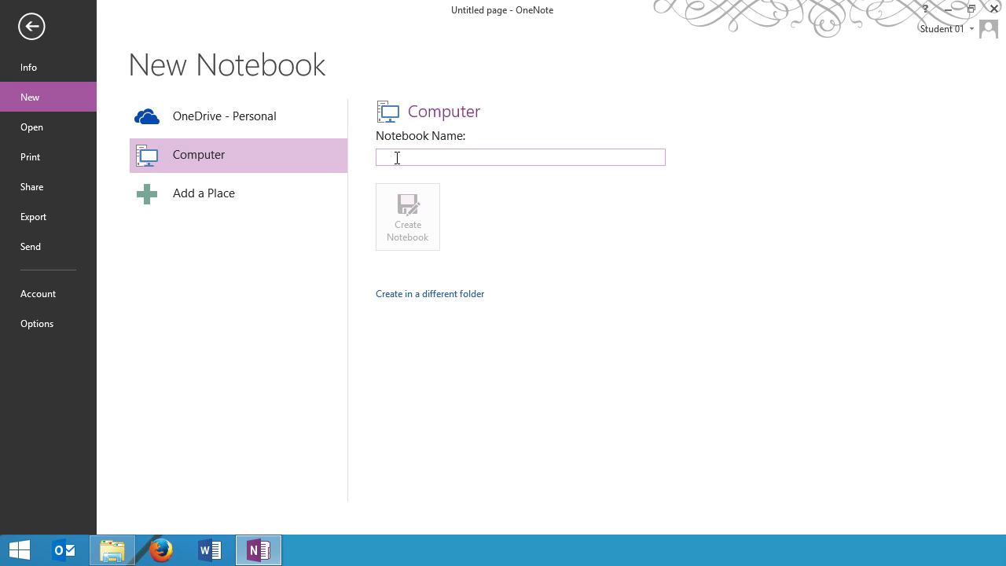
text(My Note)
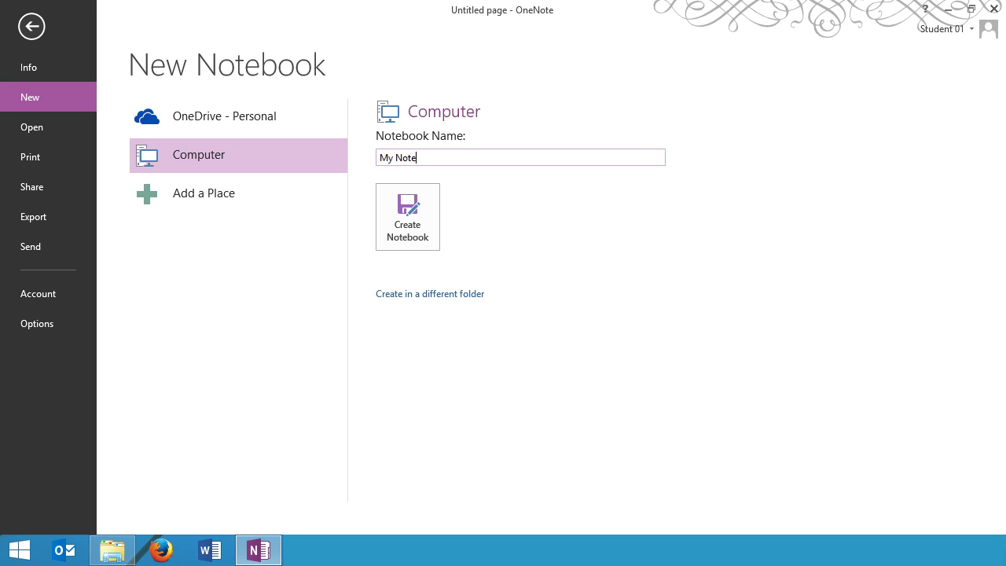
text(book)
click(410, 206)
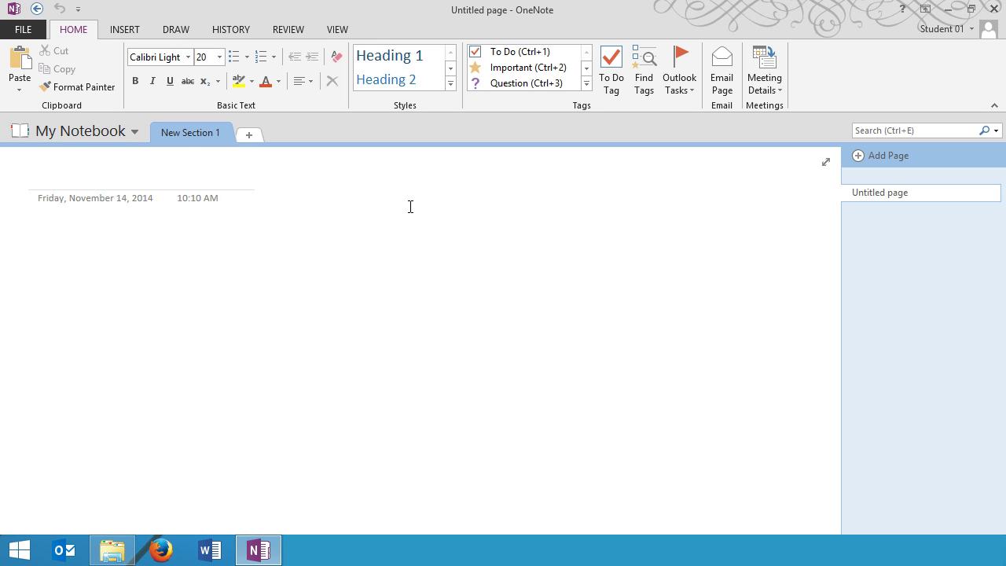
- Add a second section to the notebook and rename the first section "Meetings"
click(248, 137)
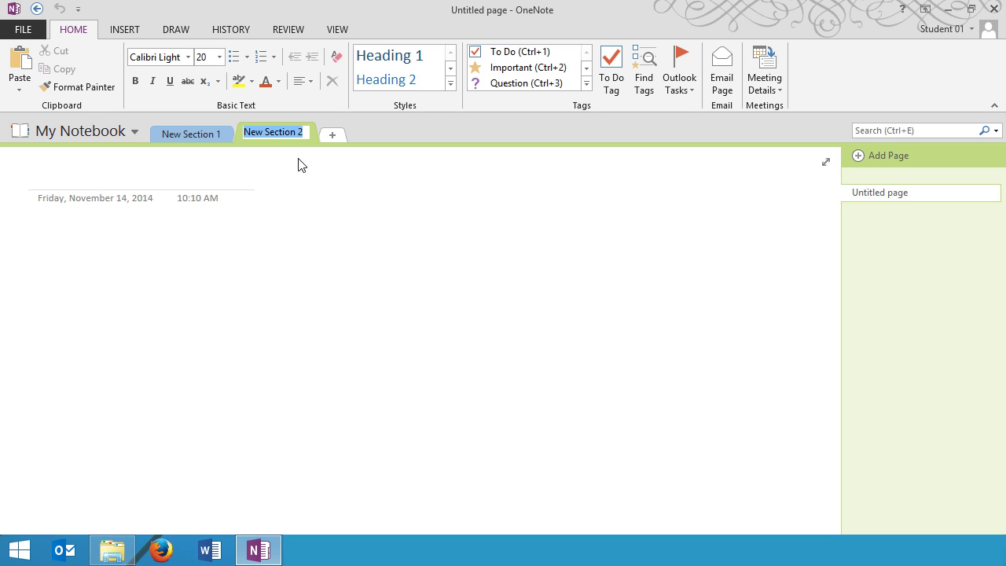
double_click(193, 135)
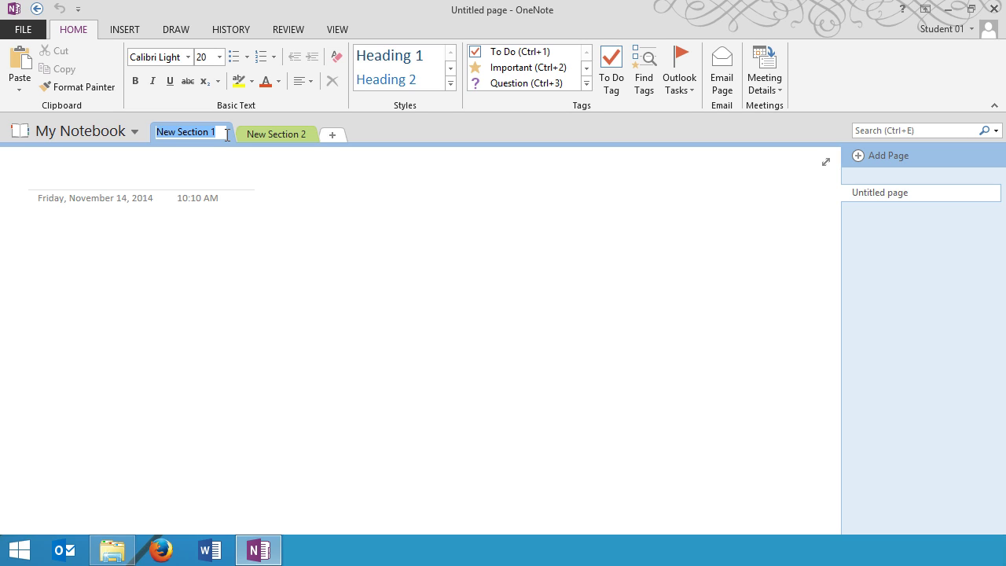
text(Meetin)
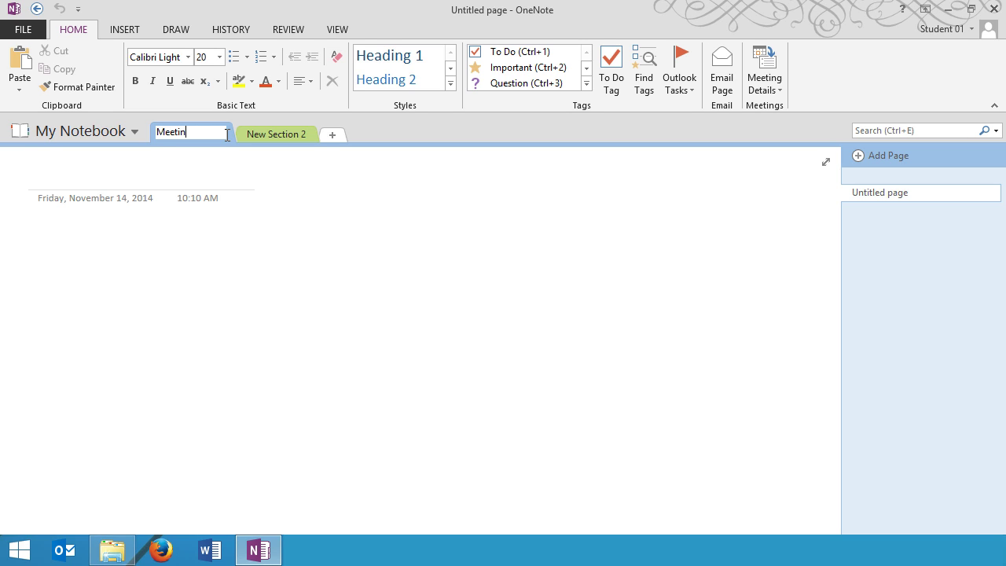
text(gs)
key(Return)
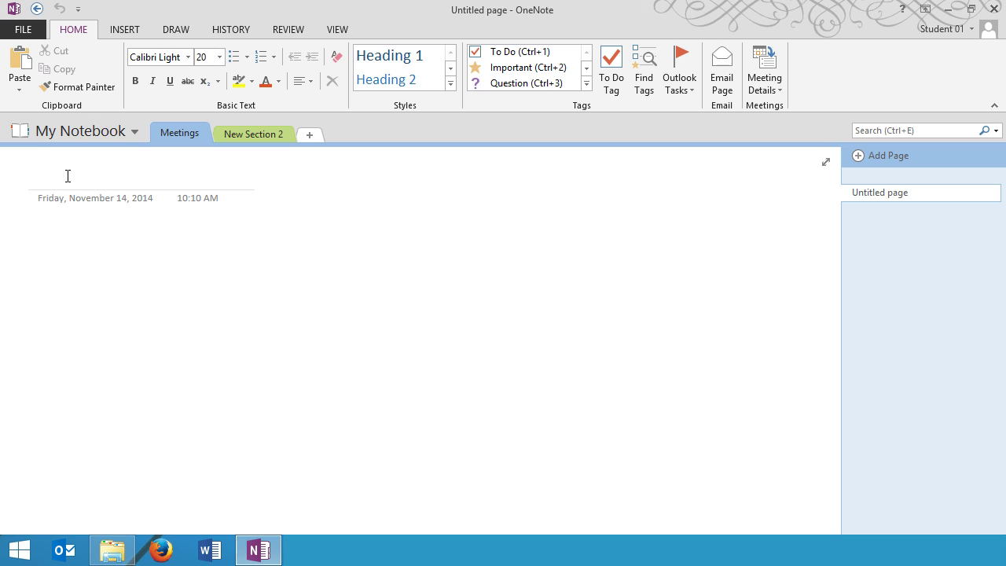
- Title the page in the Meetings section "Team Meeting" and add a second page titled "Staff Meetings"
text(Team Meeting)
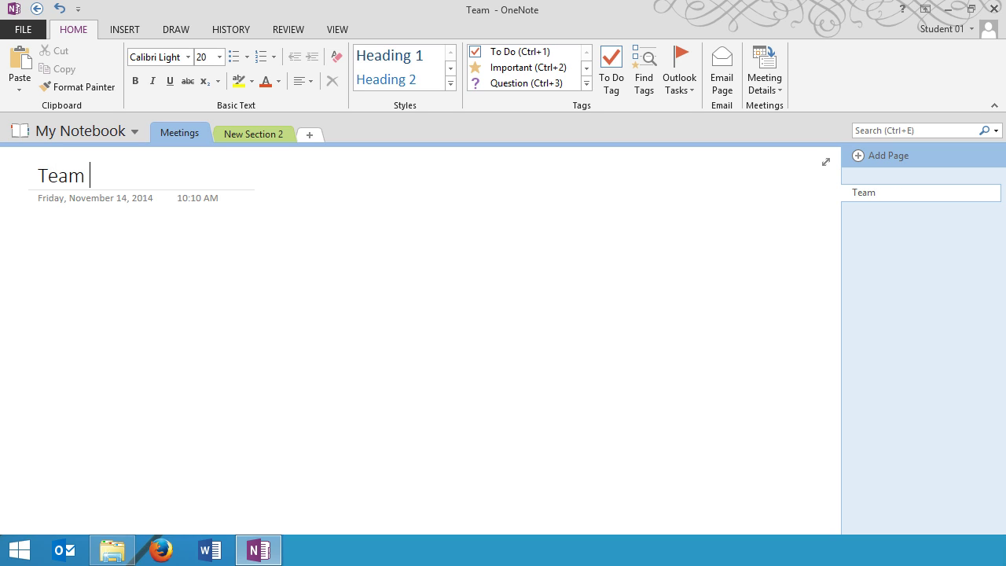
key(Return)
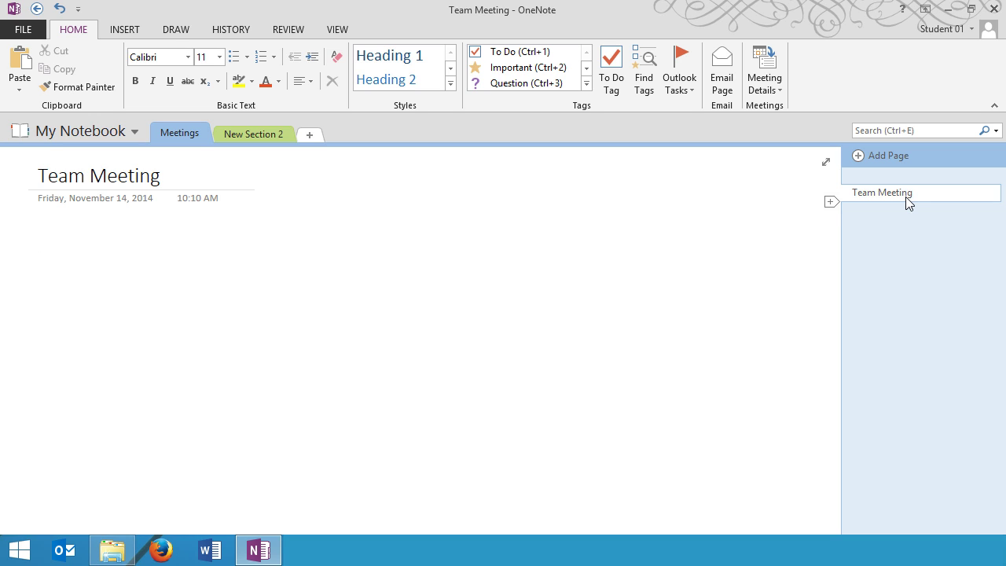
click(856, 160)
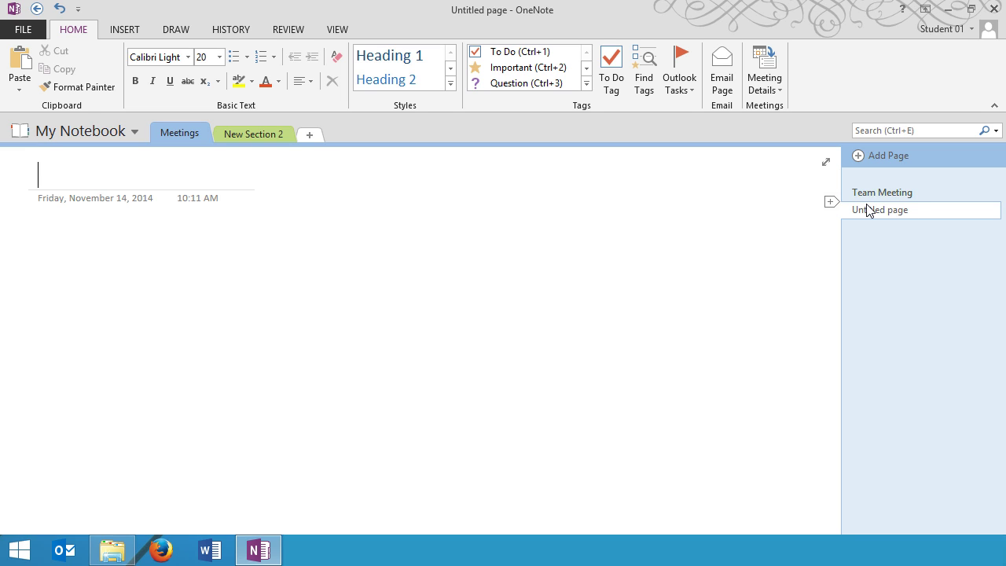
text(Staff Meetings)
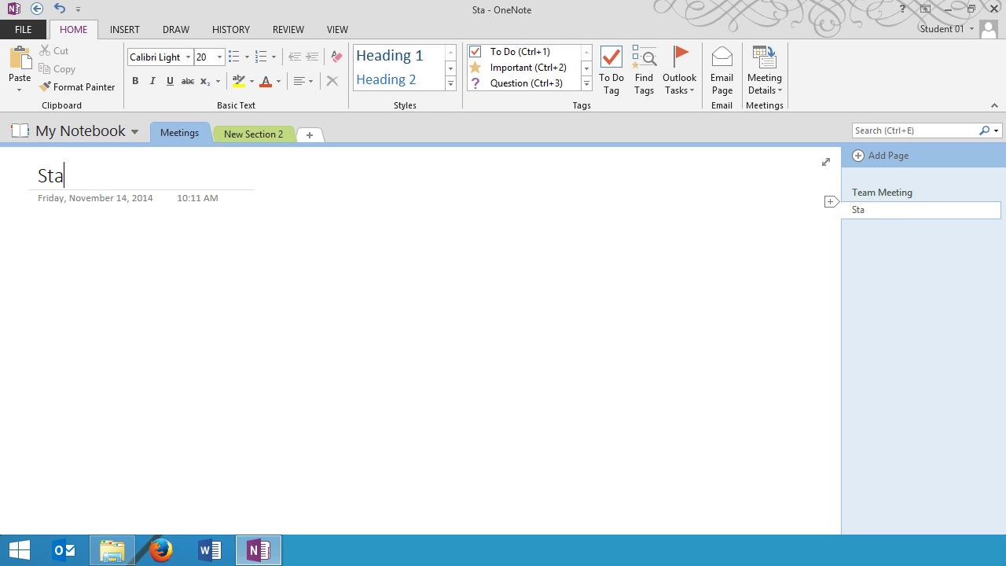
key(Return)
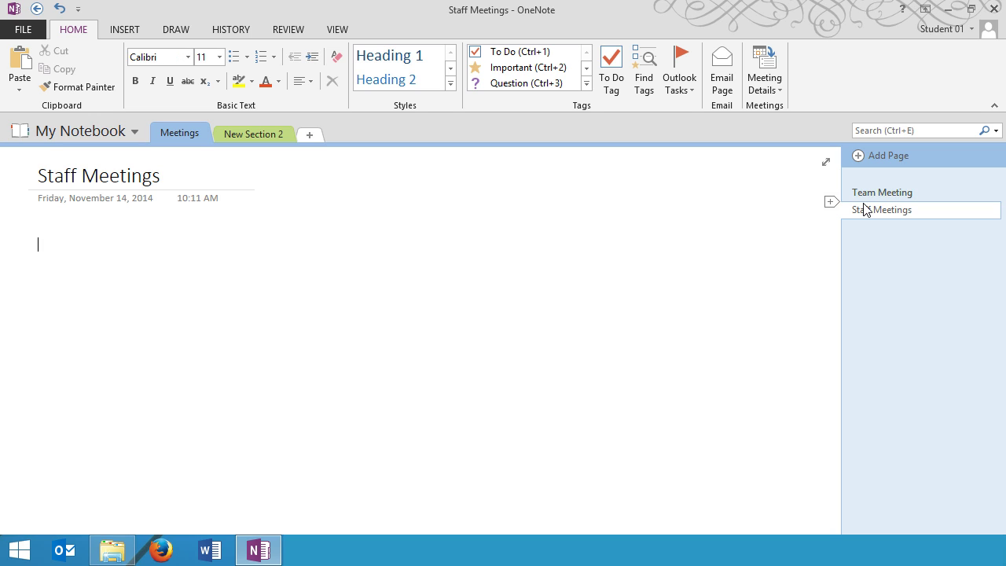
- Title the untitled page in the second section "Personal"
click(262, 135)
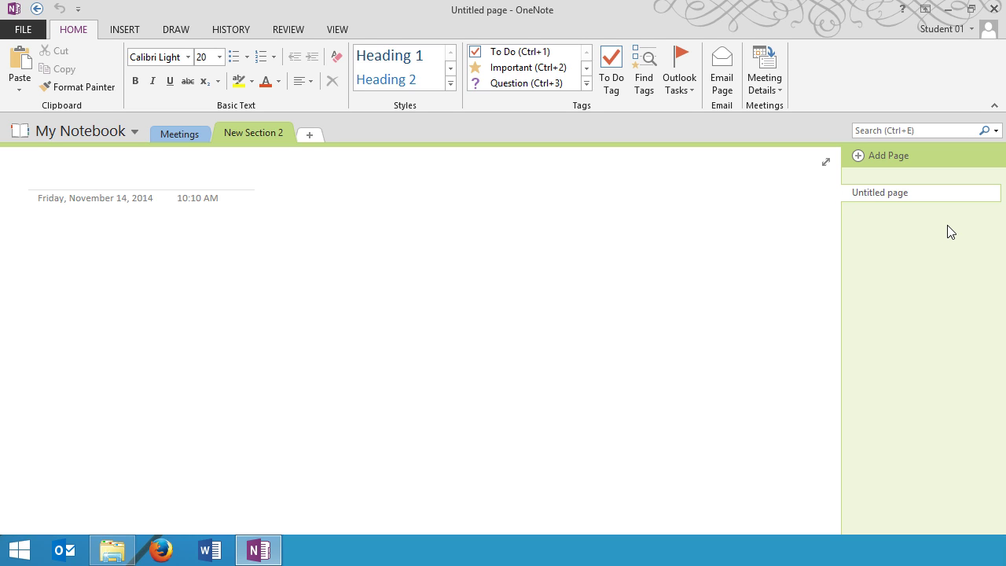
text(Personal)
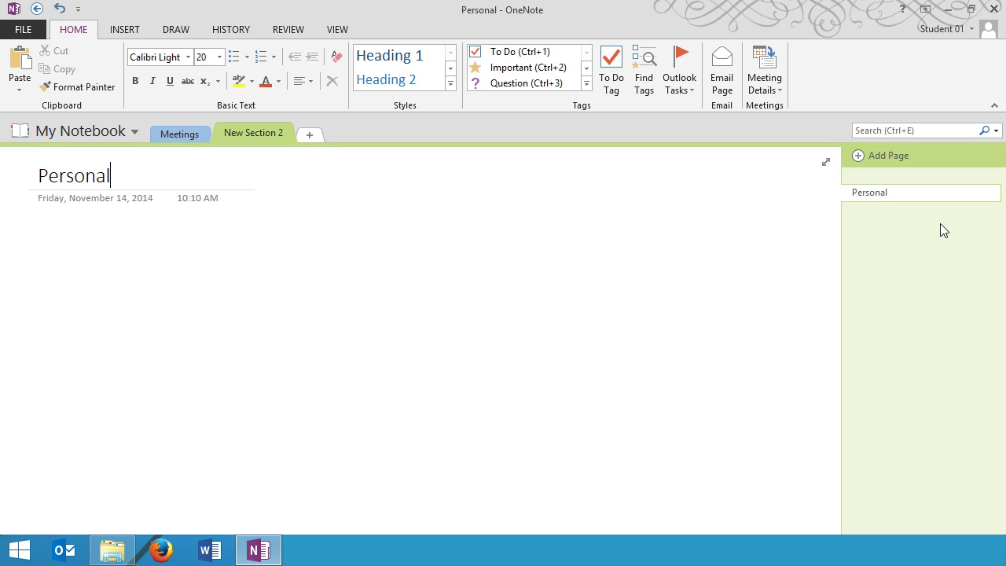
key(Return)
- Add a third section to the notebook and rename the second section "Personal"
click(307, 136)
double_click(259, 133)
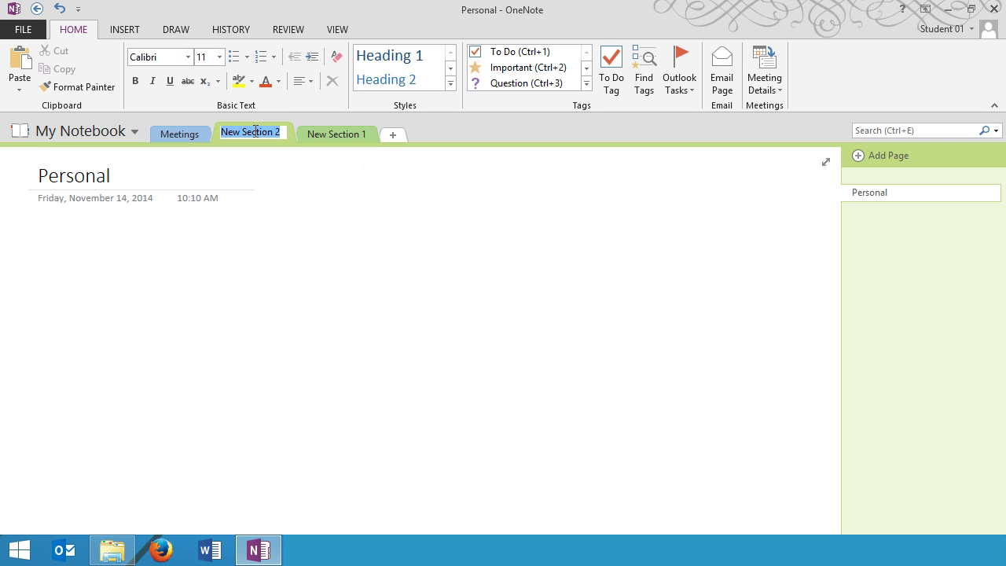
text(Personal)
key(Return)
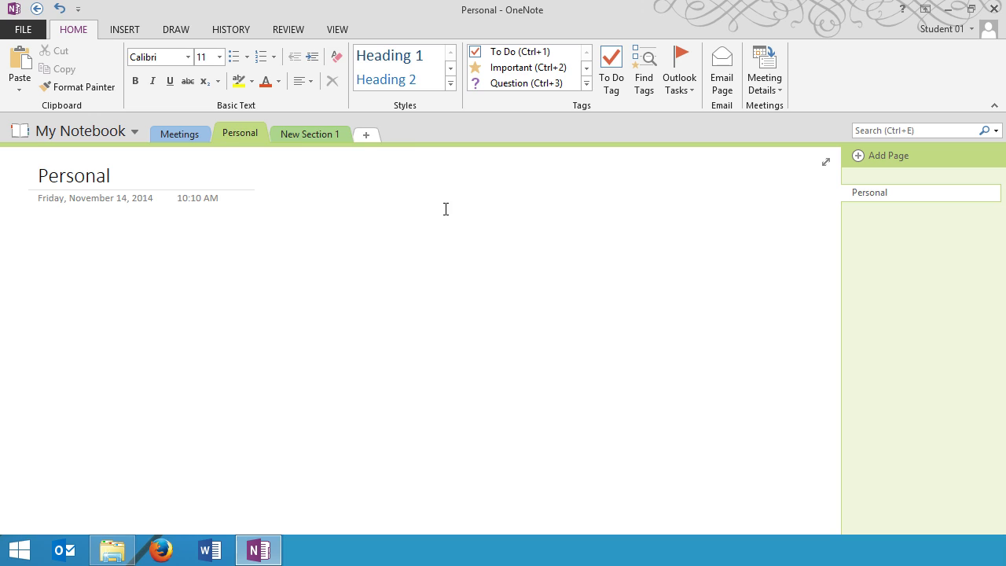
- Rename the third section "Misc."
double_click(305, 131)
text(Misc.)
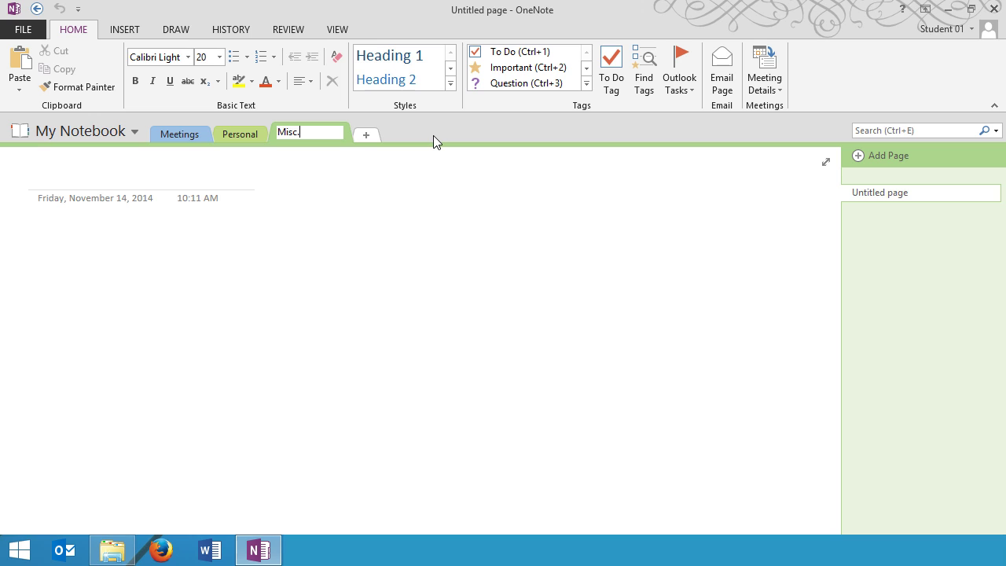
key(Return)
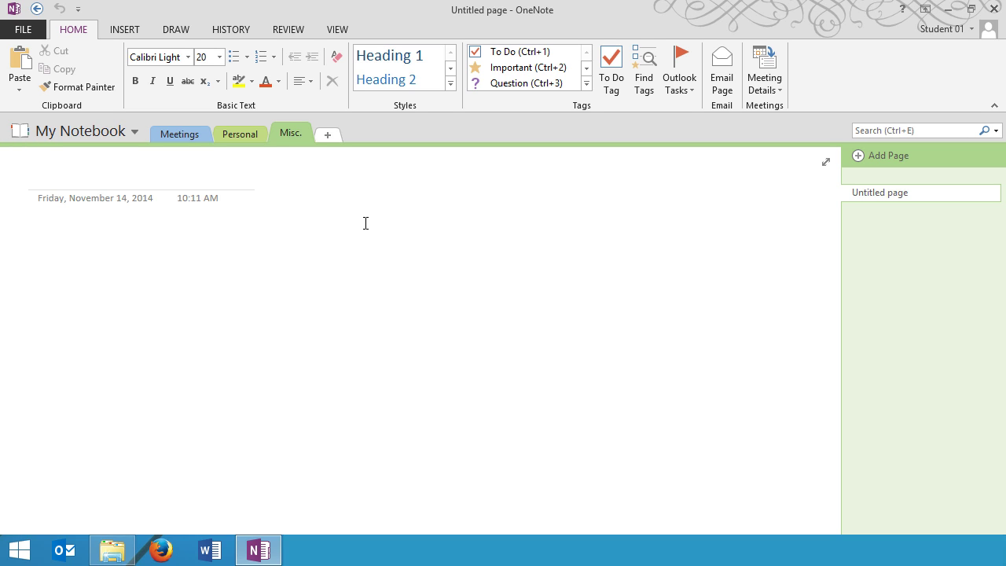
- In the Meetings section, insert a page titled "Annual Meeting" after Team Meeting and move it below Staff Meetings
click(182, 140)
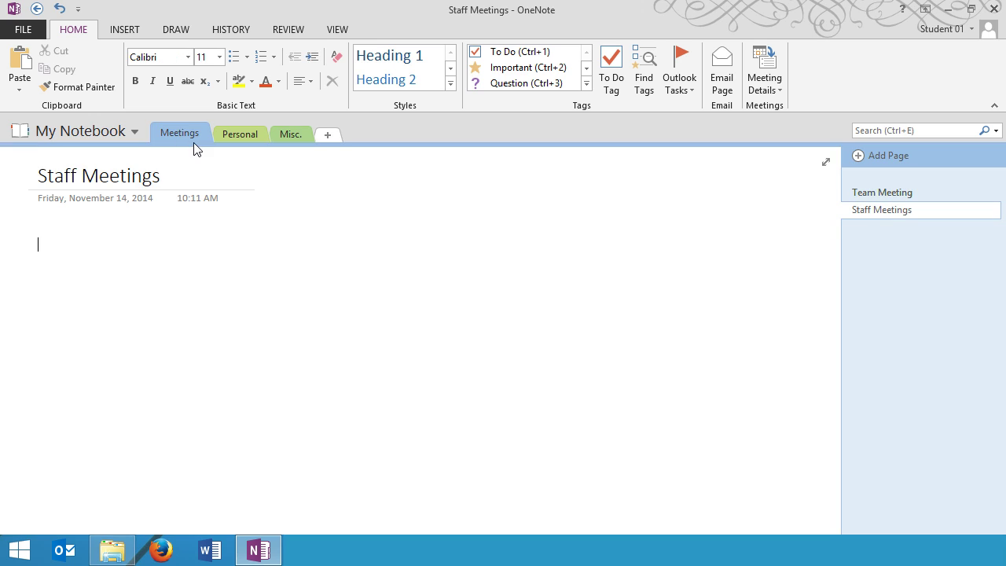
click(857, 212)
click(832, 203)
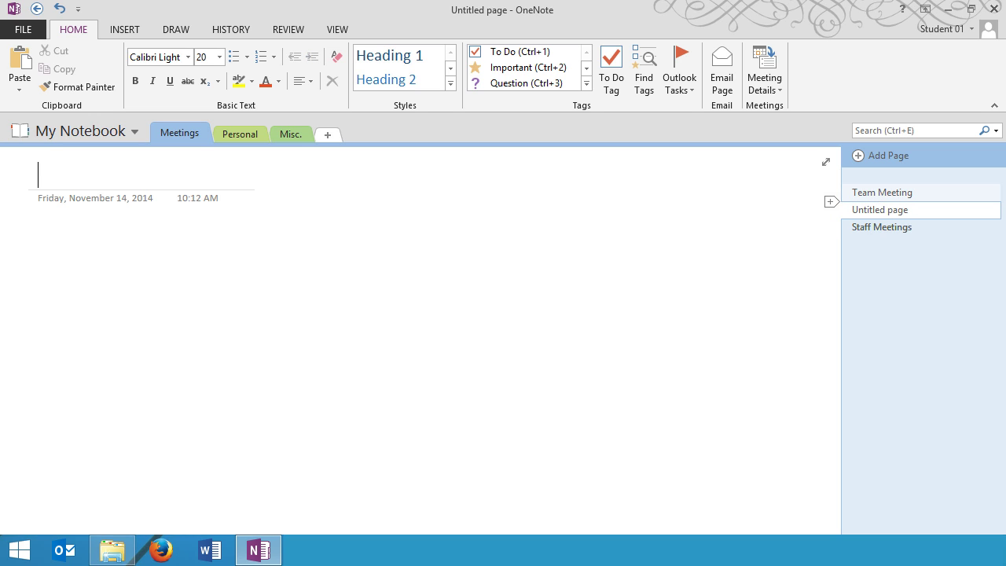
text(Annual Meeting)
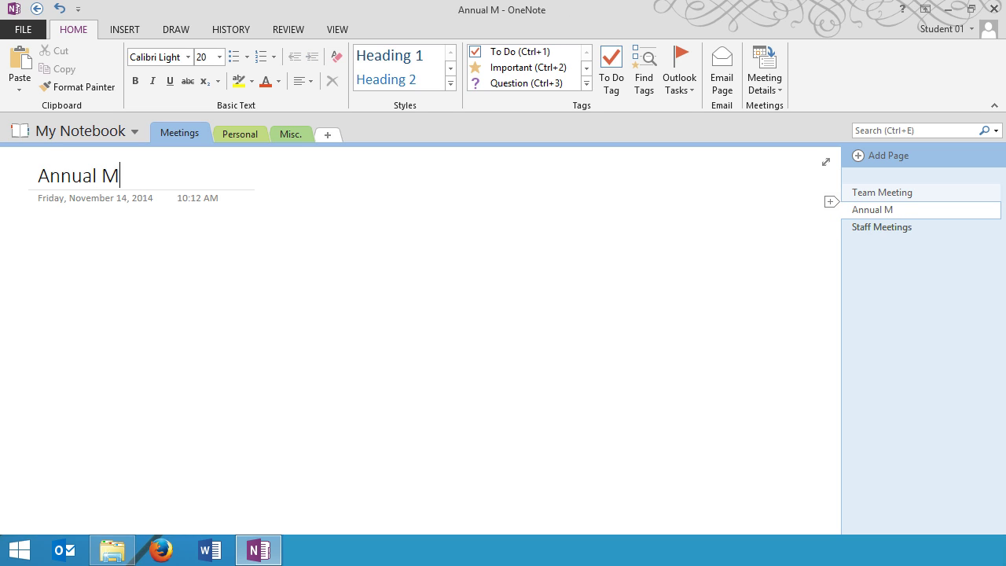
key(Return)
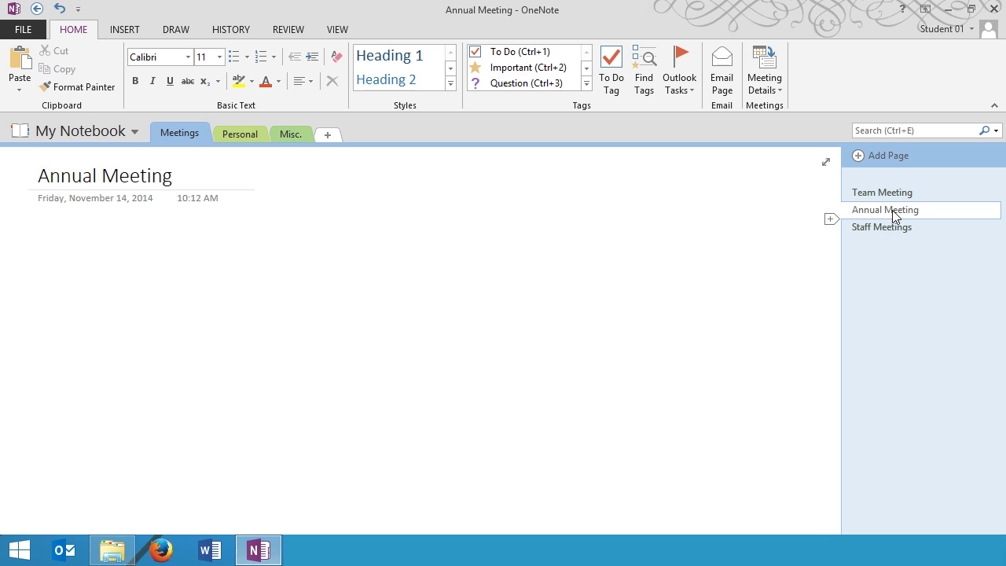
drag(891, 209, 892, 238)
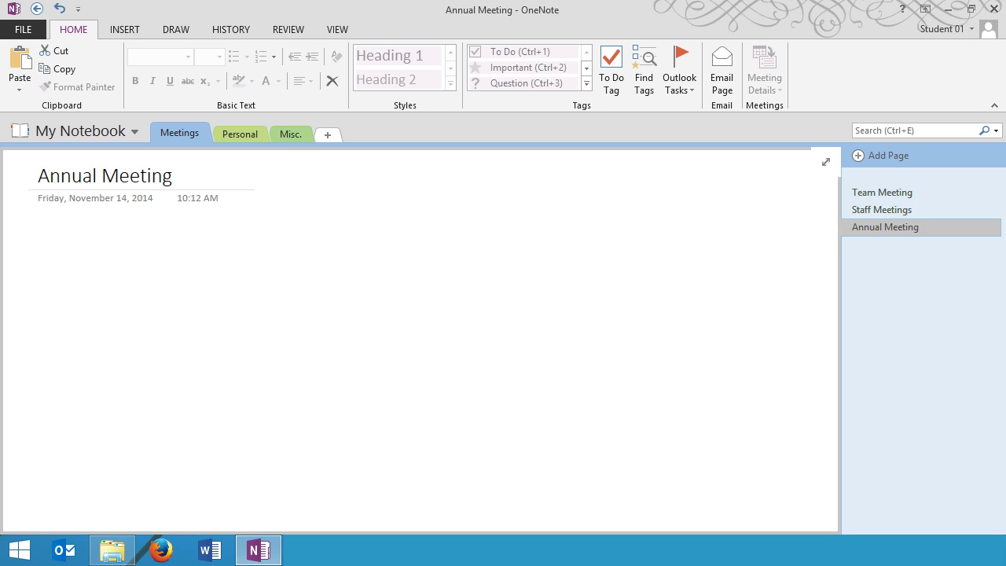
- Insert two pages titled "January" and "February" directly below the Team Meeting page
mouse_move(878, 202)
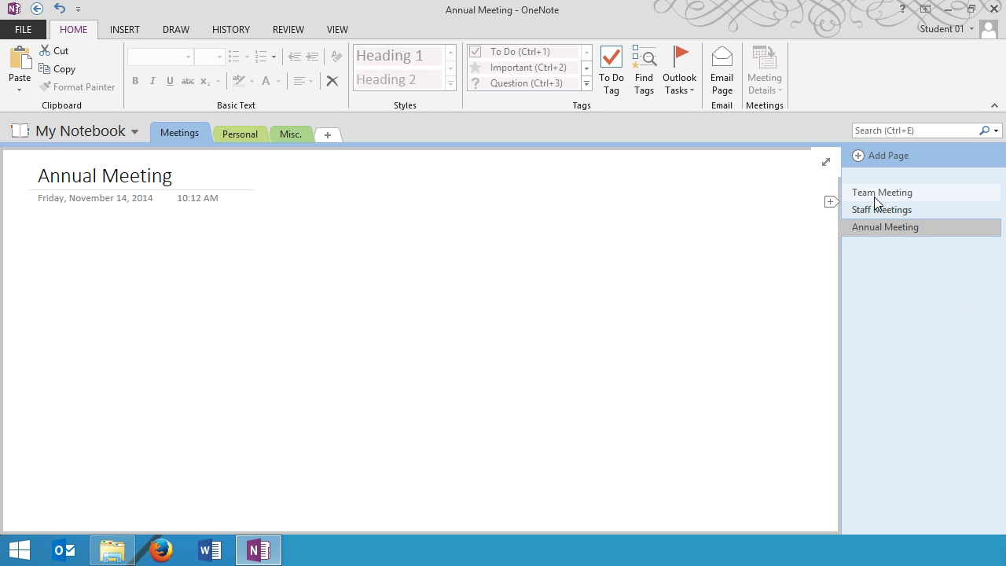
click(829, 204)
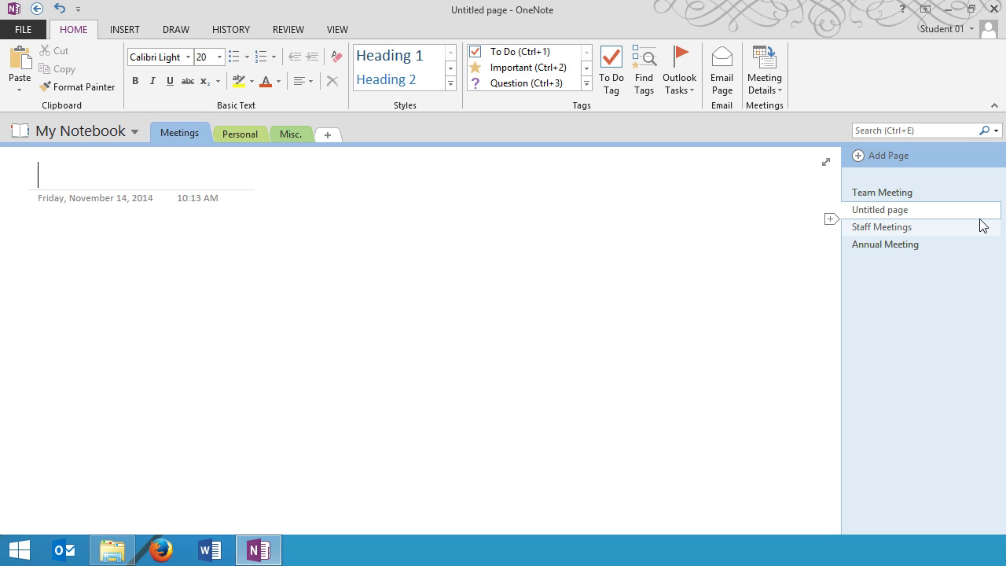
text(January)
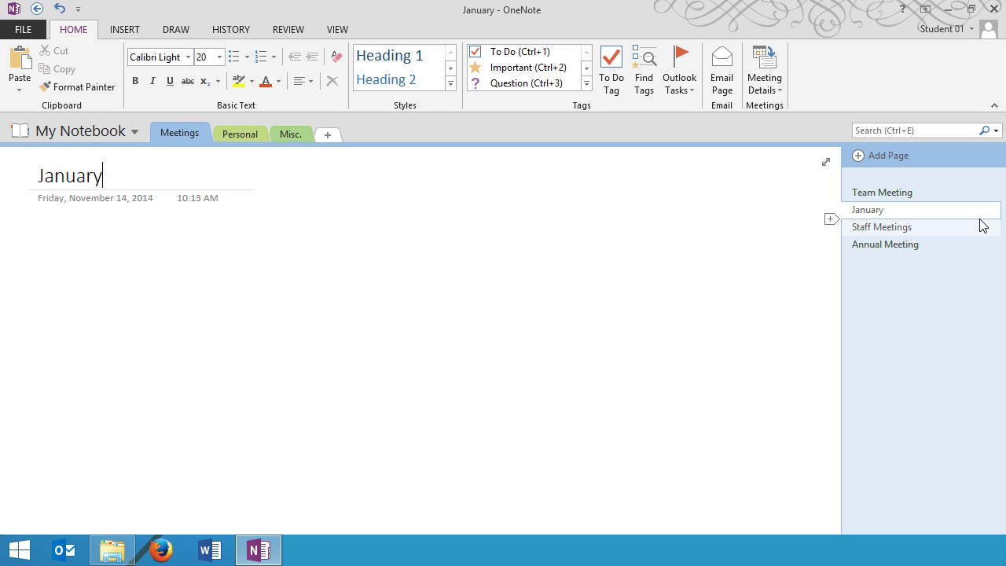
key(Return)
click(835, 221)
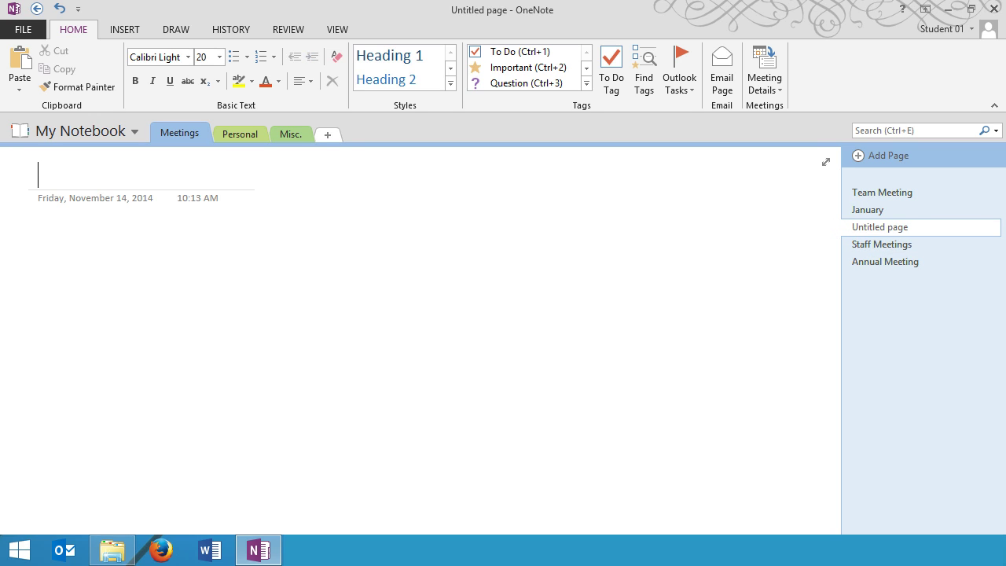
text(February)
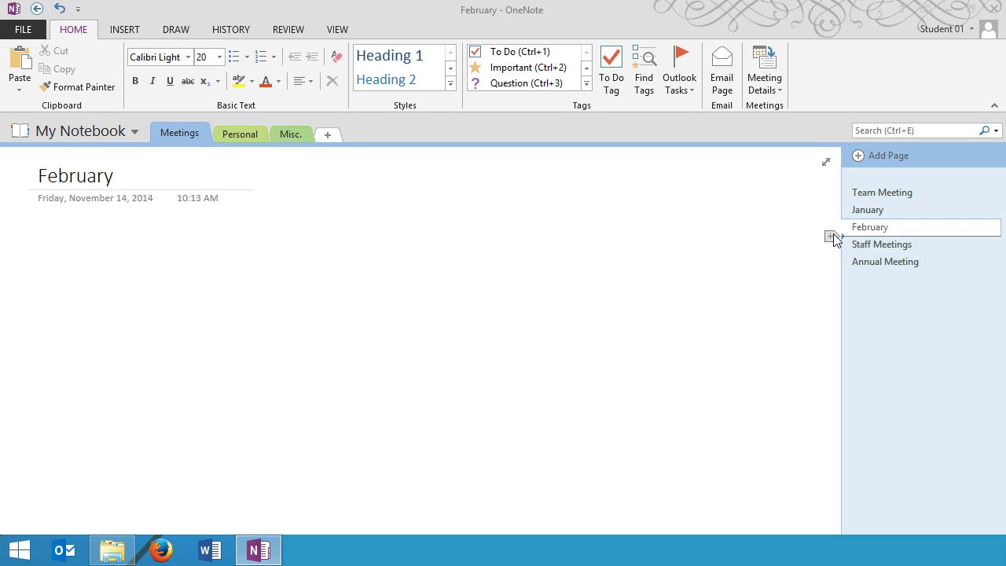
- Insert two pages titled "March" and "April" between the February and Staff Meetings pages
click(831, 234)
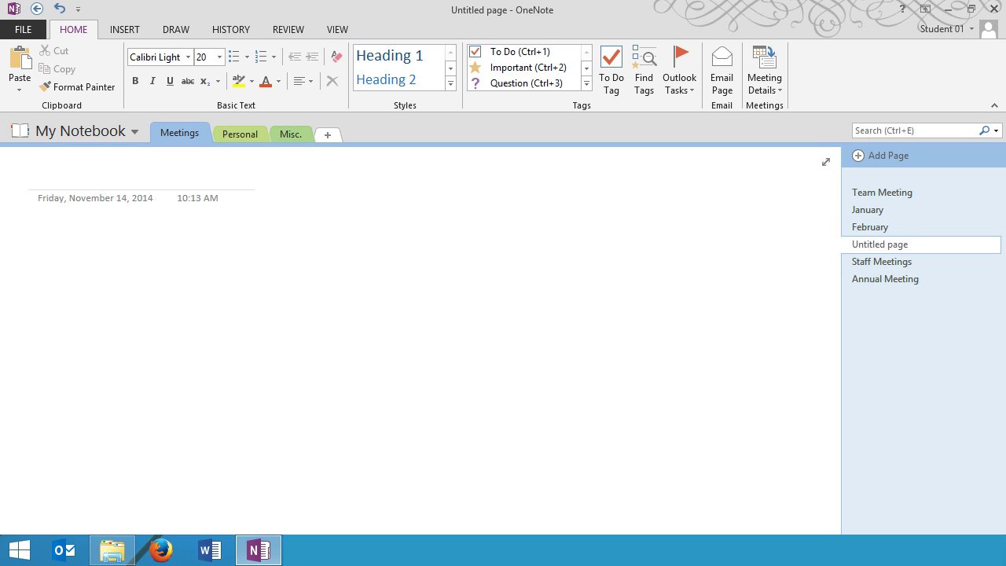
text(March)
key(Return)
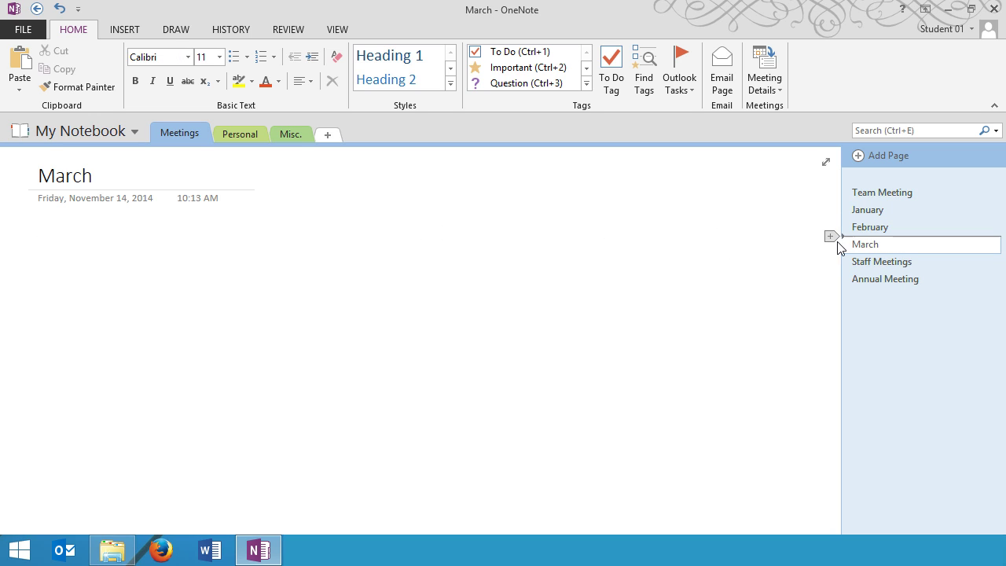
click(832, 253)
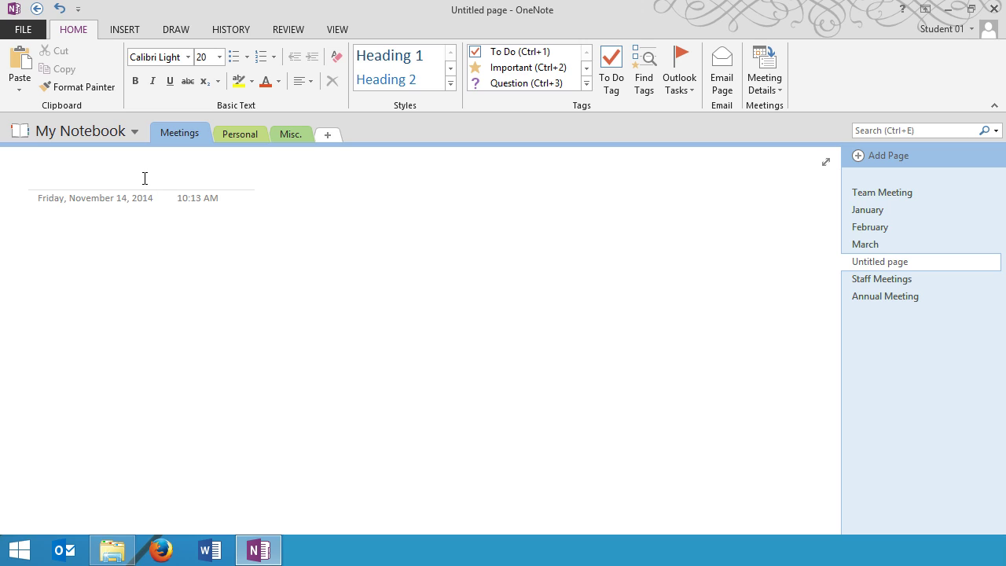
text(April)
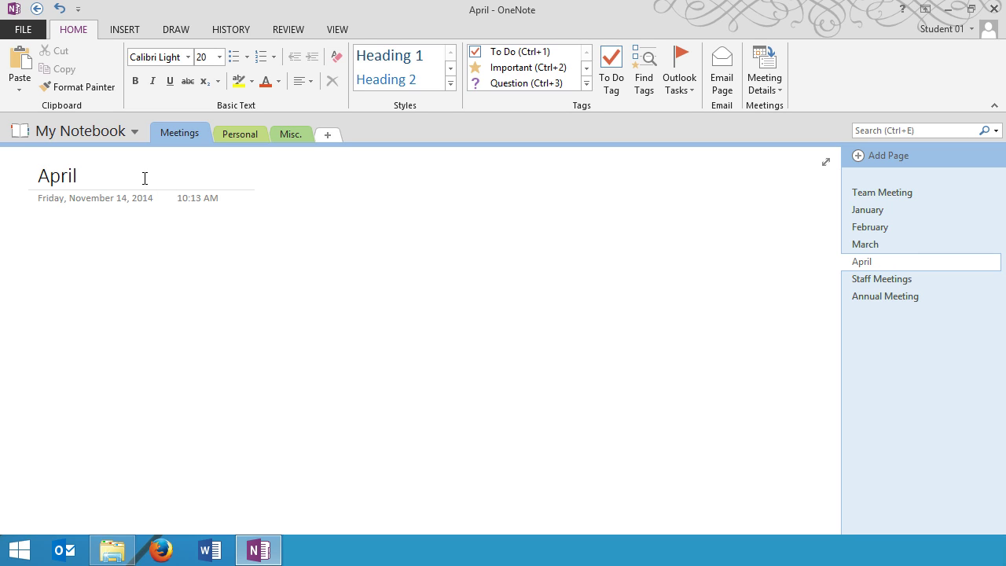
key(Return)
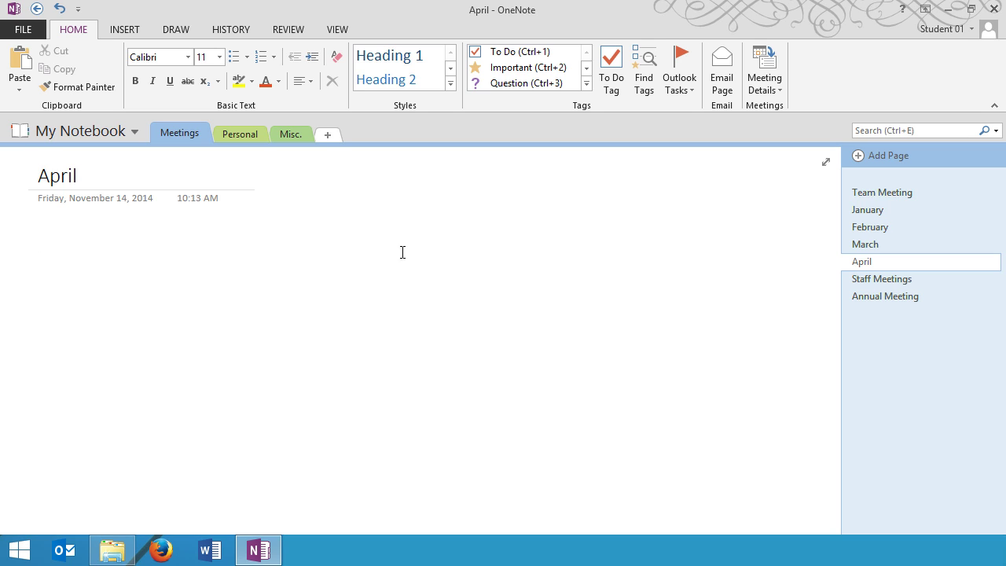
- Make the January, February, March and April pages subpages of the Team Meeting page
right_click(870, 212)
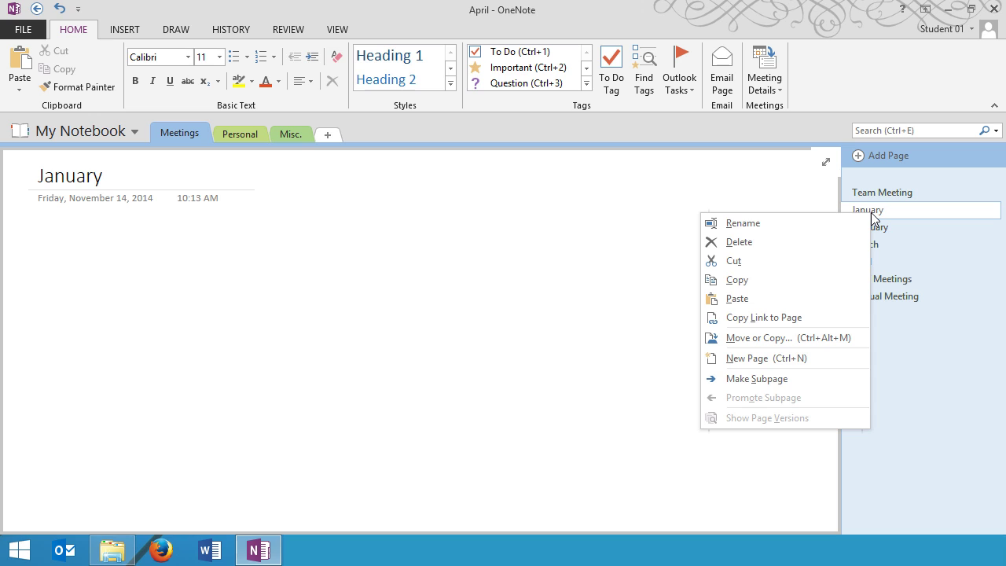
click(828, 378)
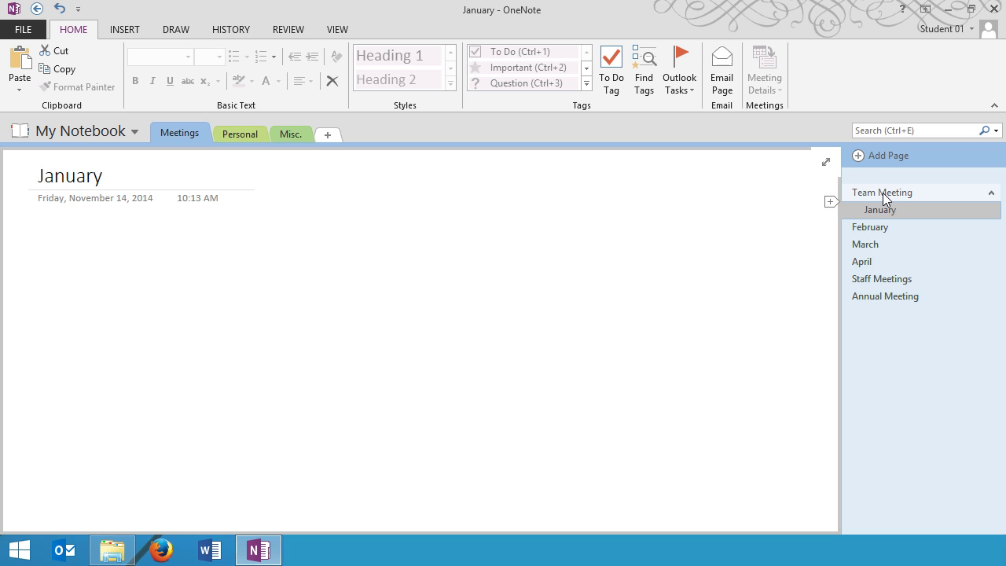
right_click(880, 233)
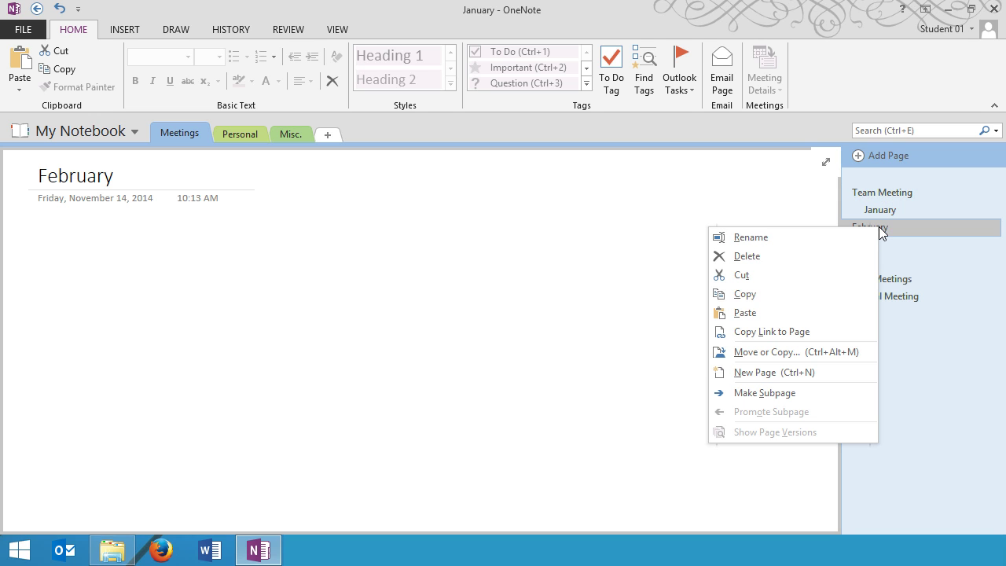
click(829, 392)
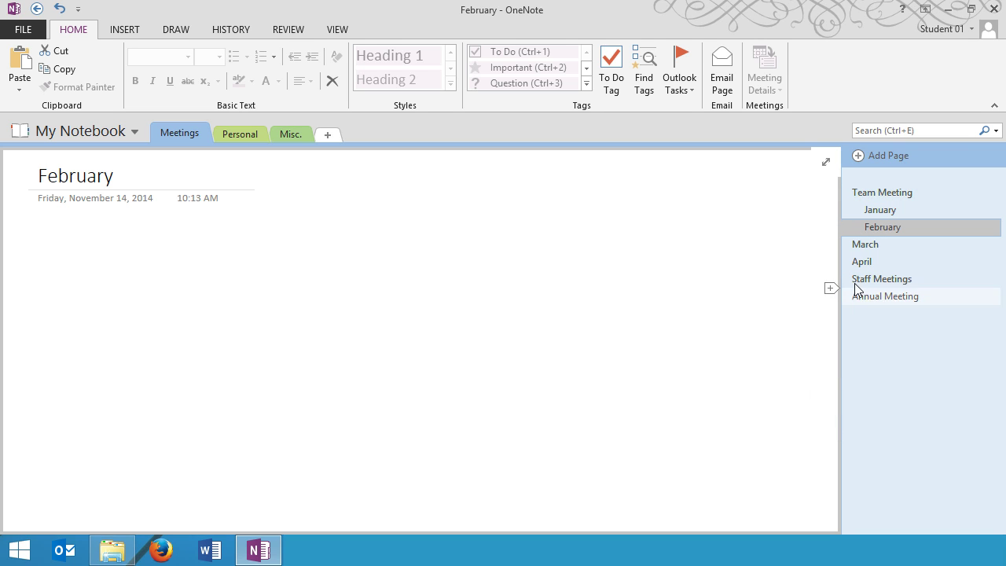
right_click(866, 246)
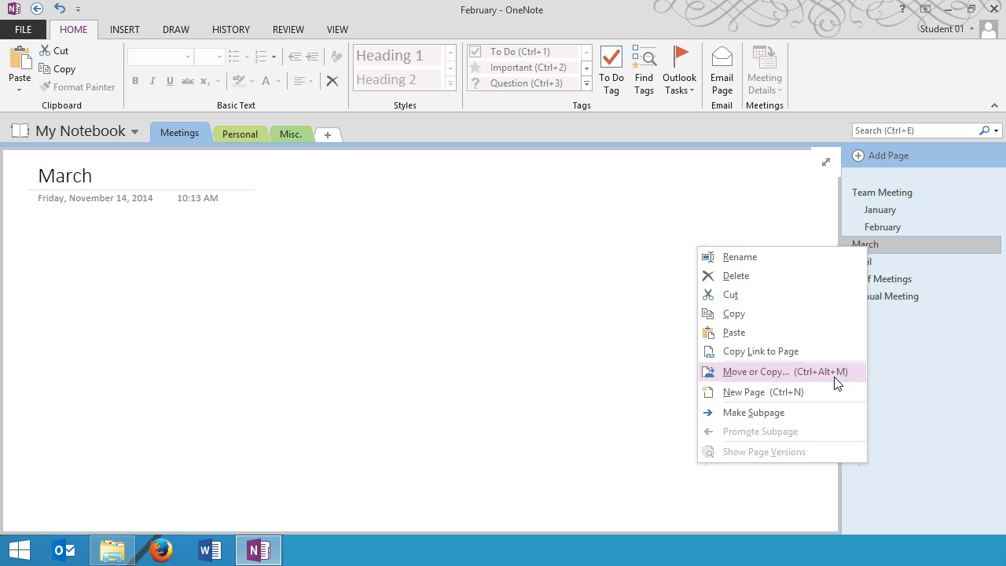
click(835, 409)
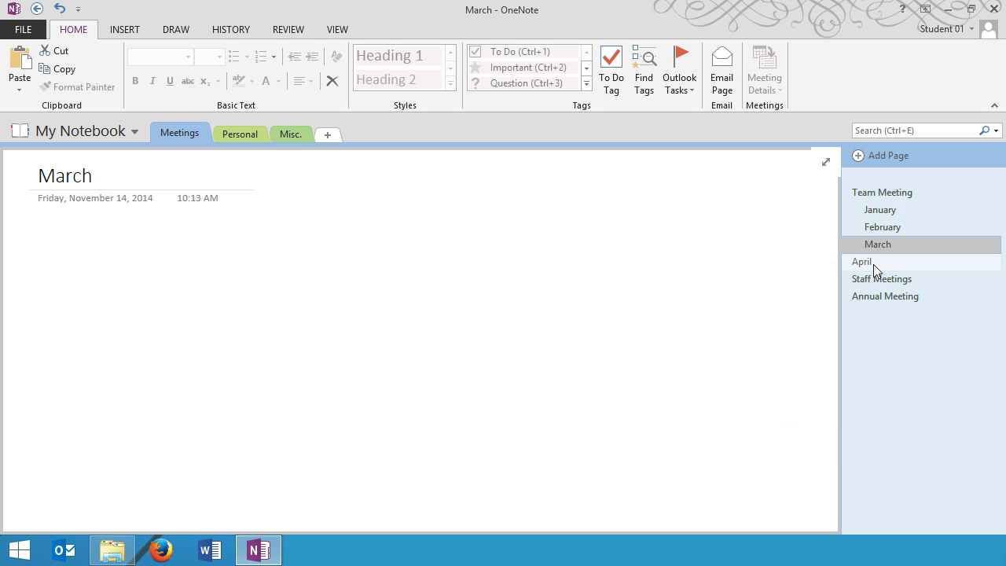
right_click(871, 263)
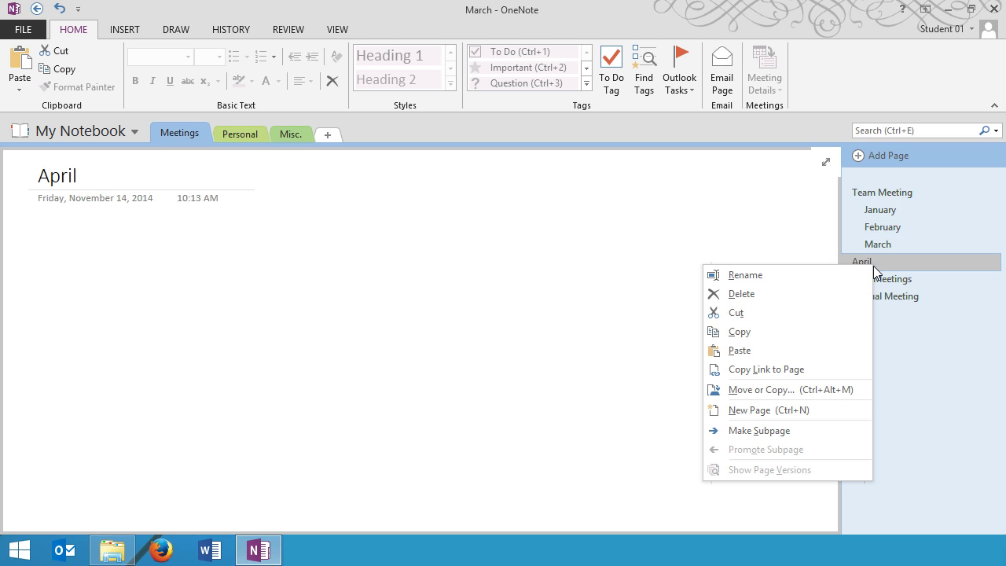
click(839, 432)
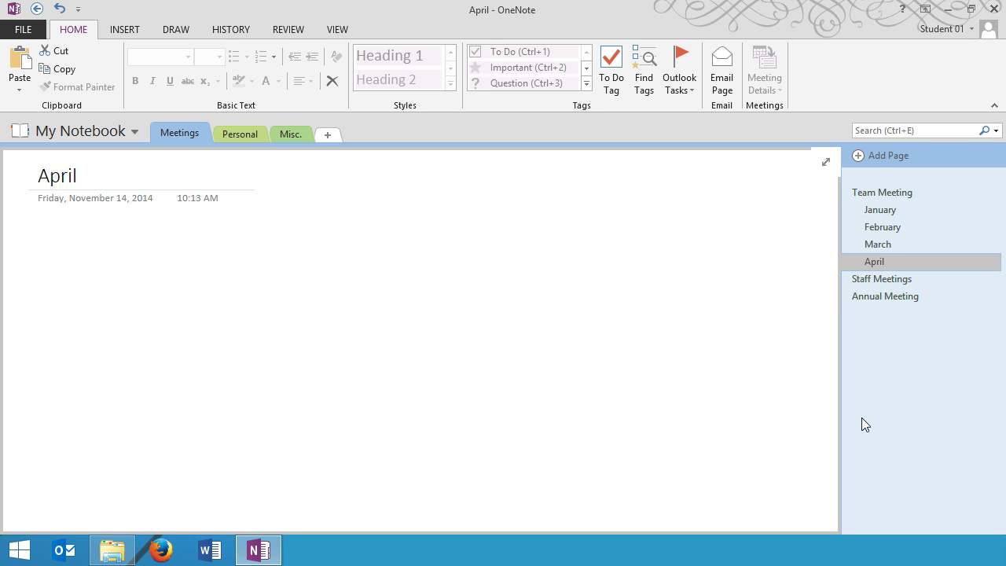
- Collapse and re-expand the monthly subpages under the Team Meeting page twice
mouse_move(990, 199)
click(990, 196)
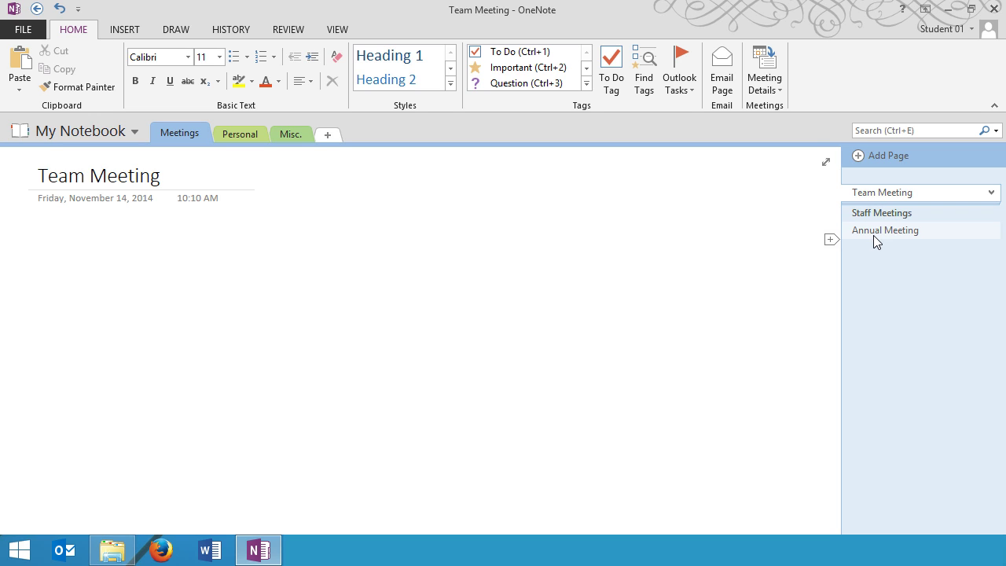
click(992, 193)
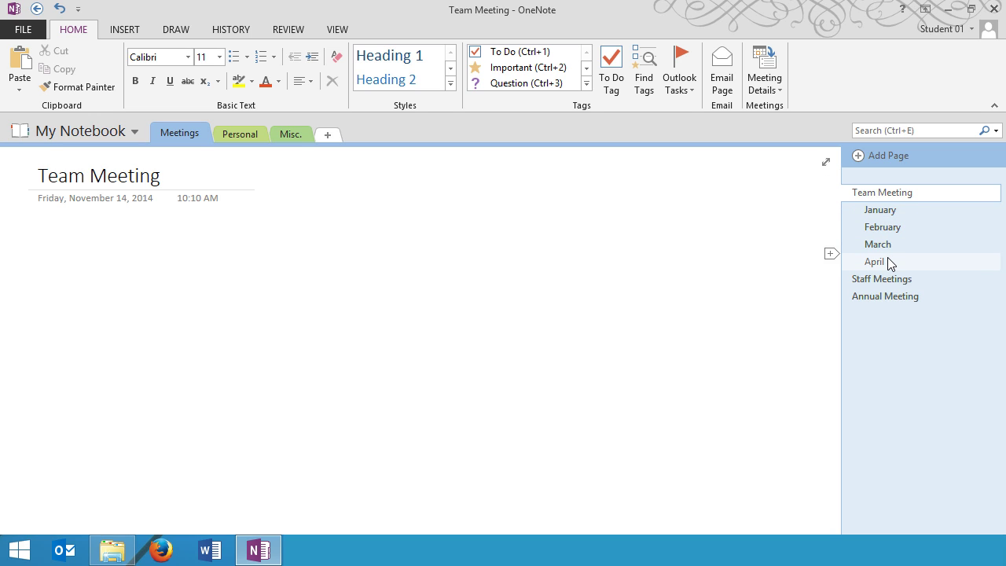
click(991, 193)
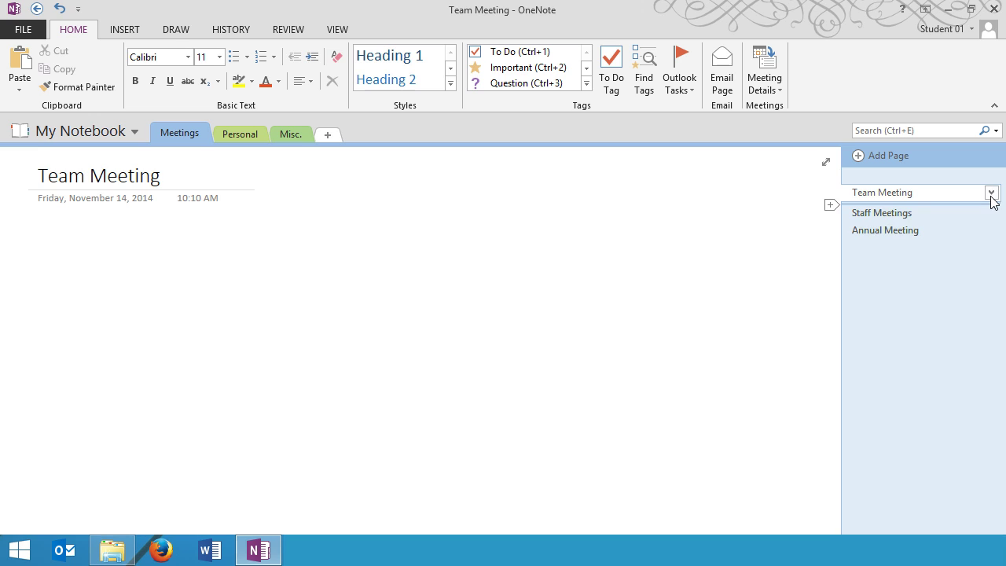
click(991, 194)
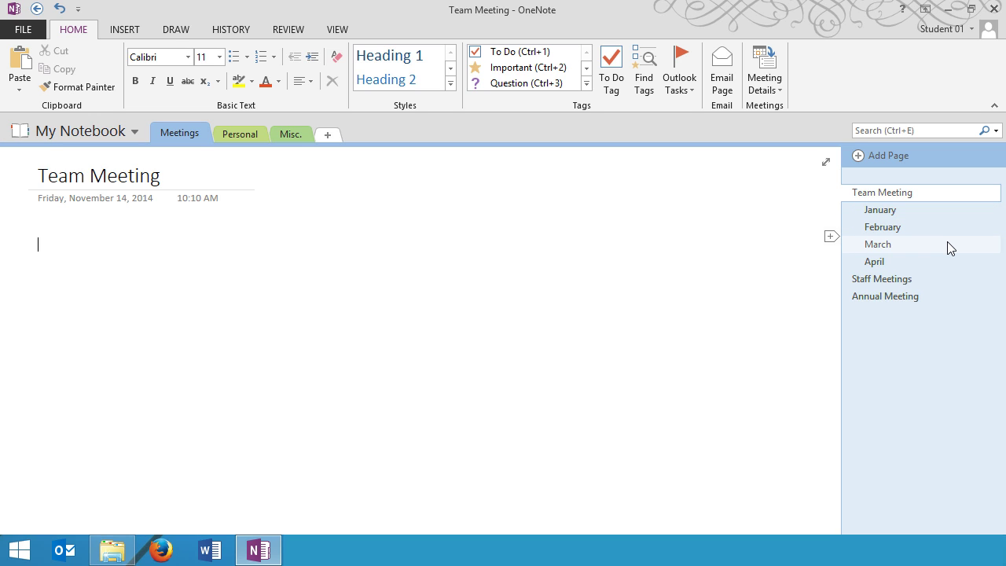
- Add a new section named "Templates" after the Misc. section
click(330, 136)
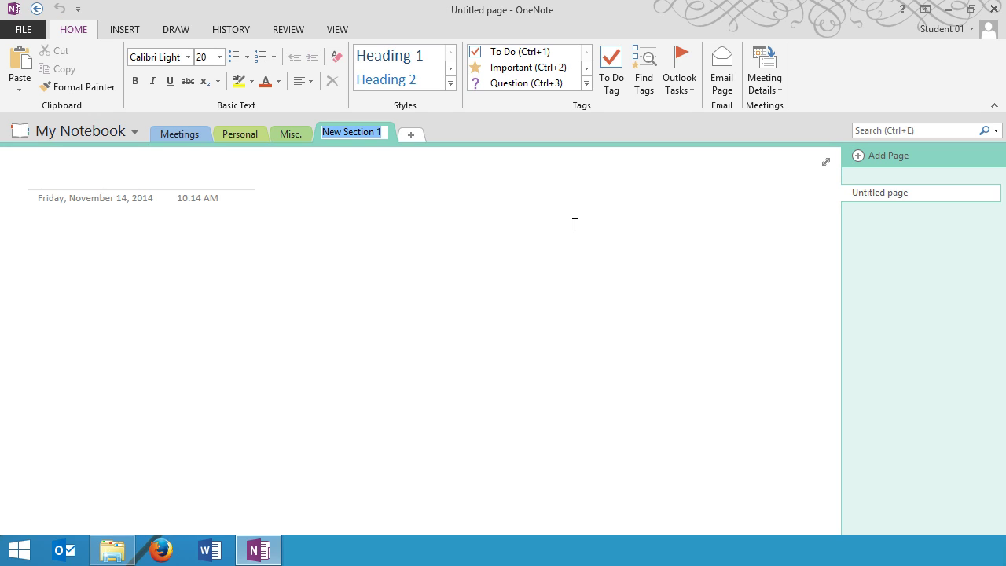
text(Tempo)
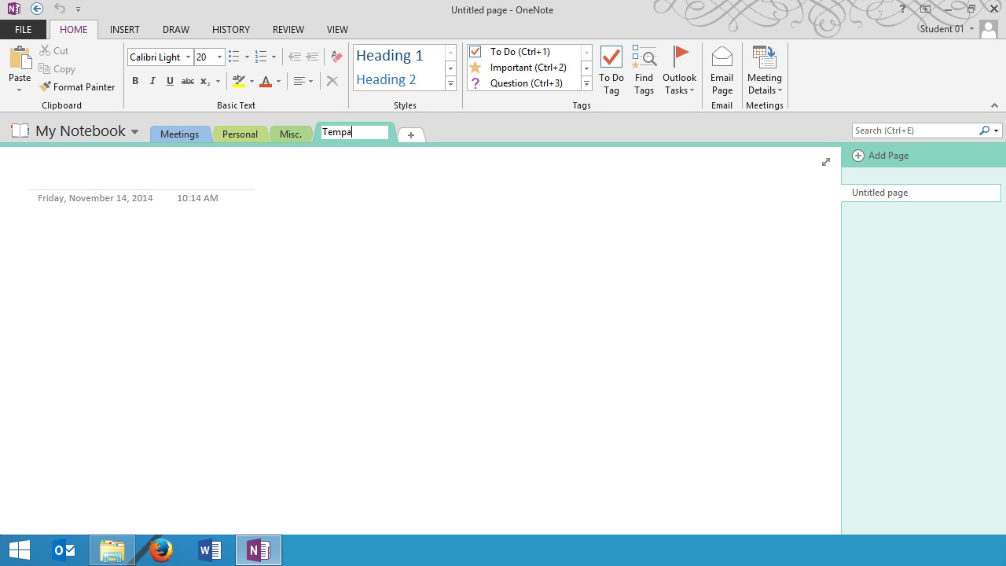
key(BackSpace)
text(lates)
key(Return)
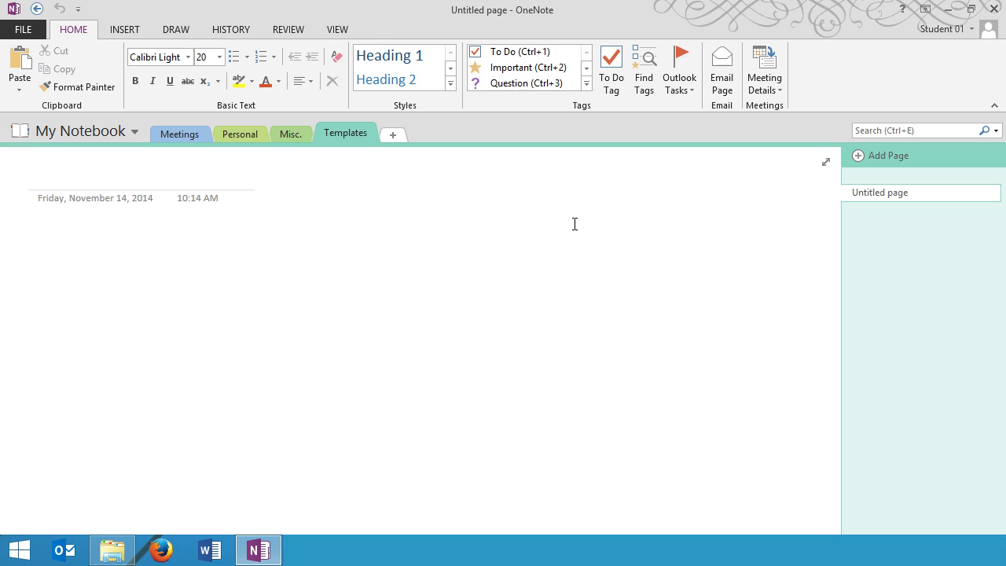
- Add a page to the Templates section based on the Detailed Meeting Notes business template
click(140, 28)
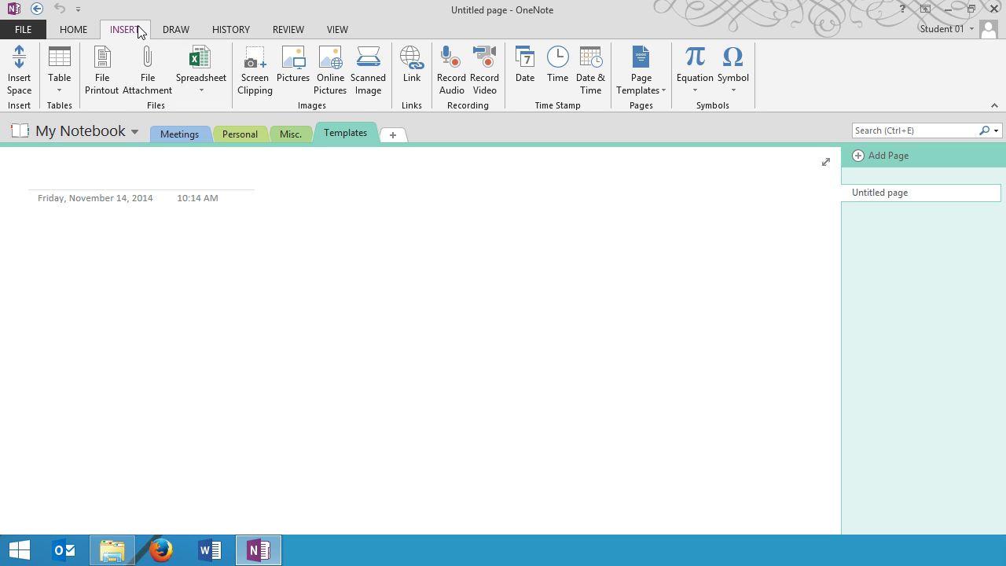
click(653, 91)
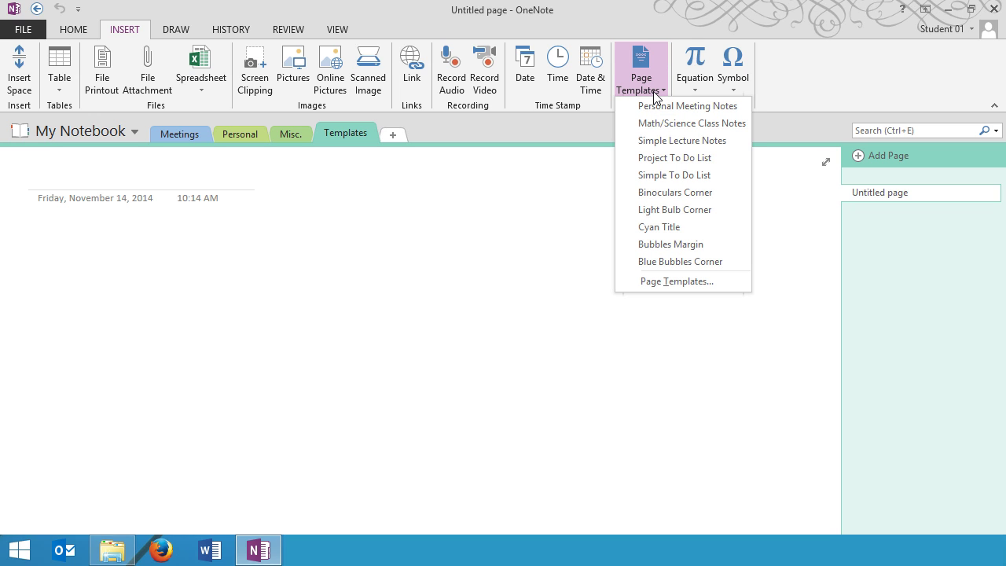
click(668, 281)
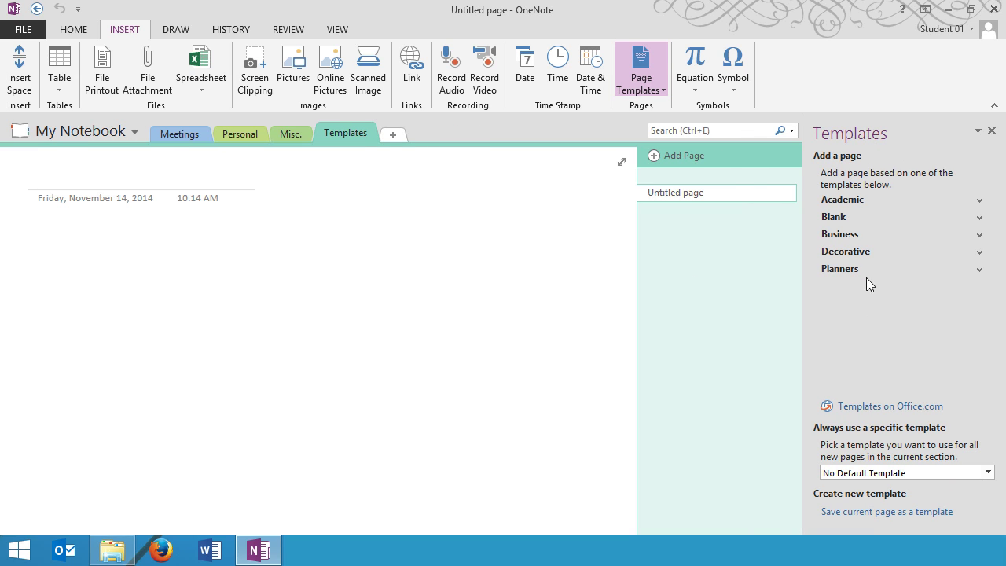
click(976, 236)
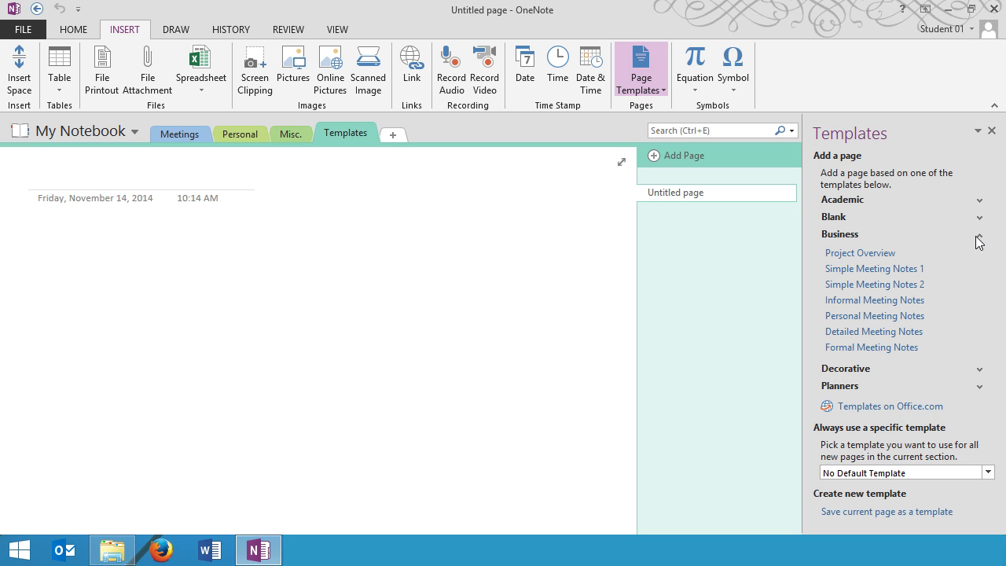
click(877, 332)
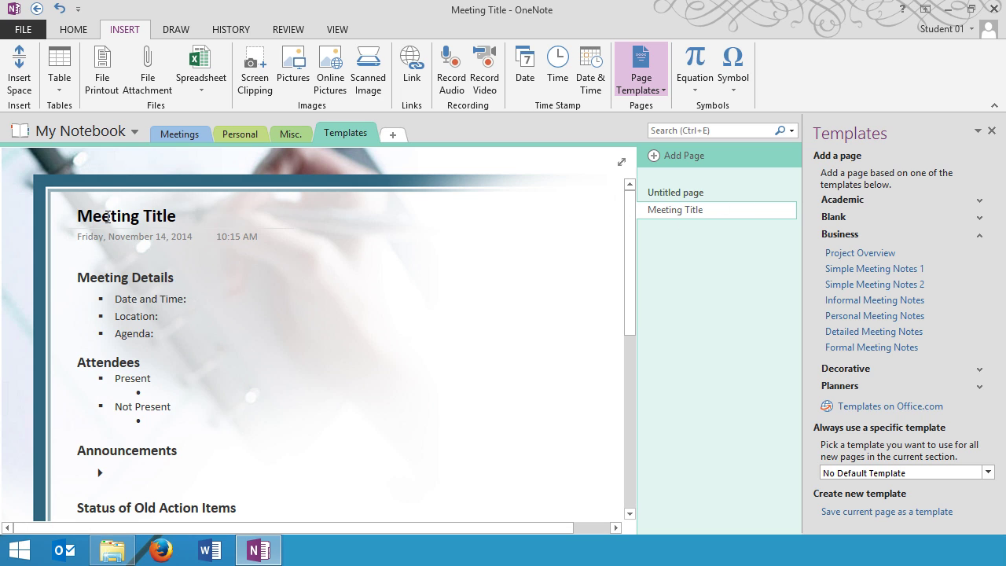
- Replace the placeholder title of the template-based page with "Staff Meeting"
drag(186, 212, 76, 212)
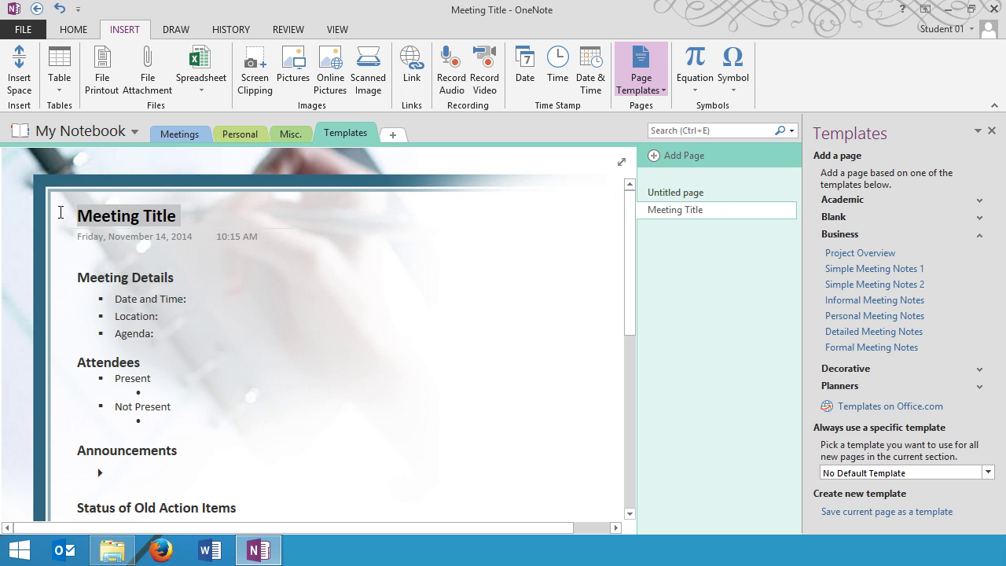
text(Staff m)
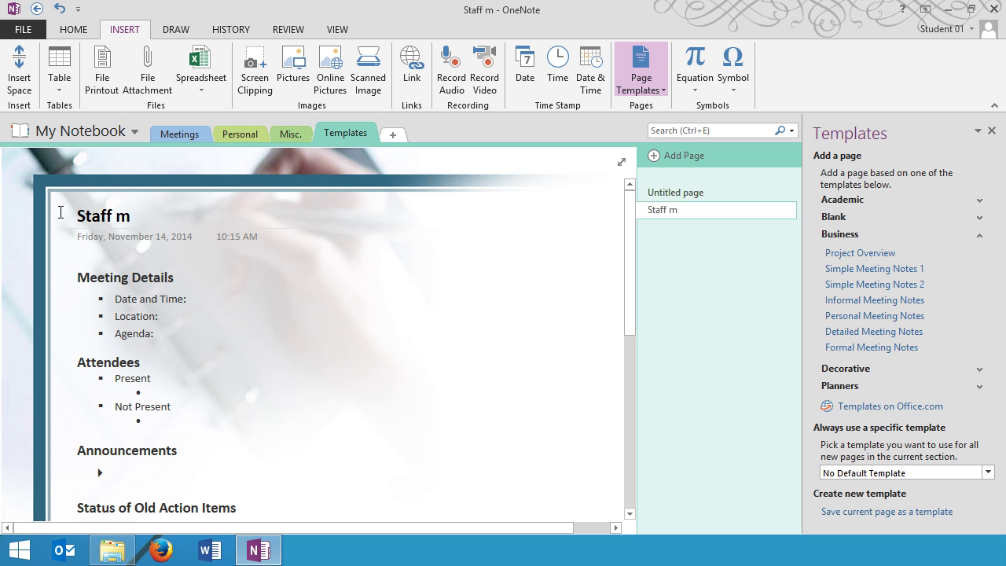
key(BackSpace)
text(Meeging)
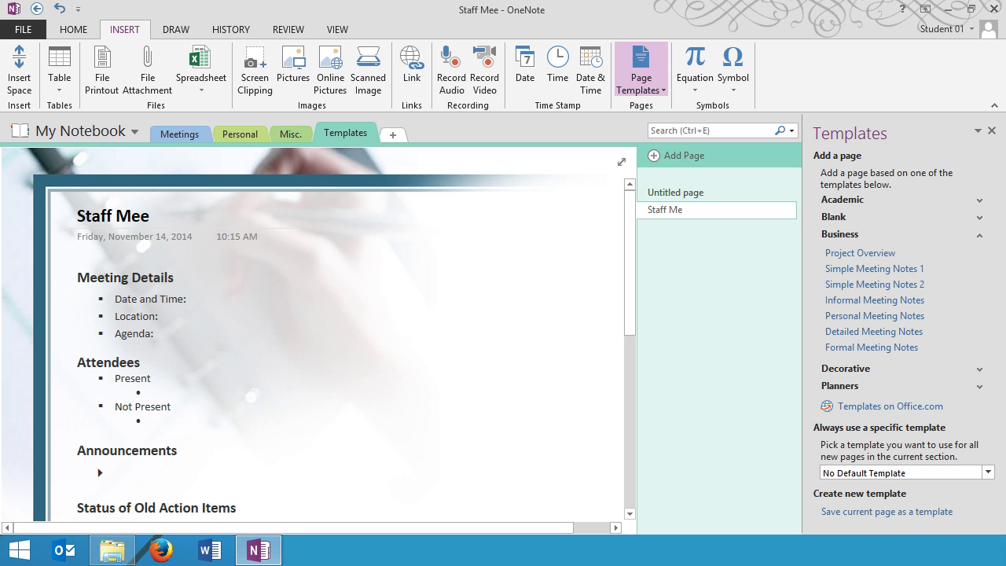
key(BackSpace)
key(BackSpace)
key(BackSpace)
key(BackSpace)
text(ting)
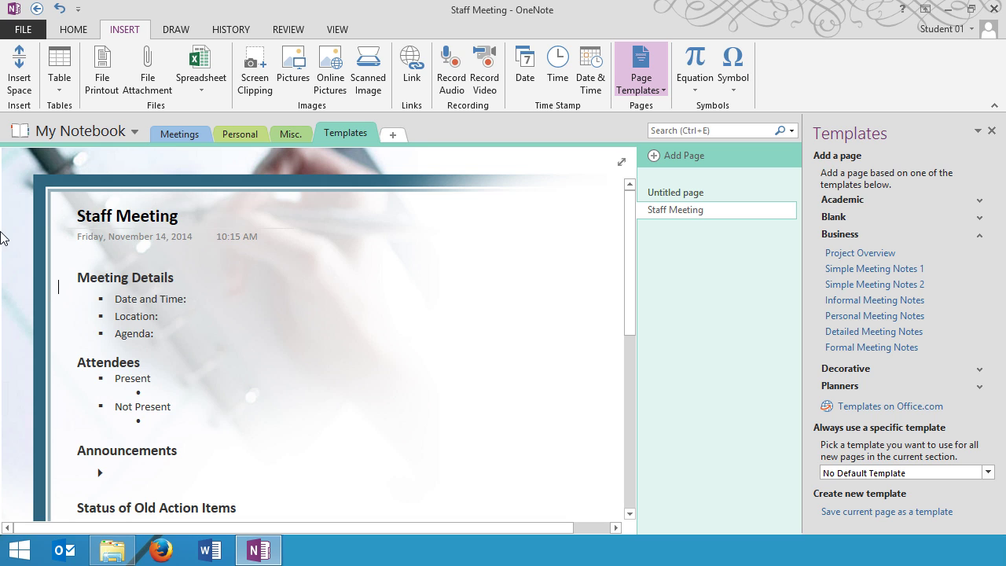
- Look through the headings of the Staff Meeting page and close the list of page templates
scroll(181, 339, down, 1)
scroll(181, 338, down, 1)
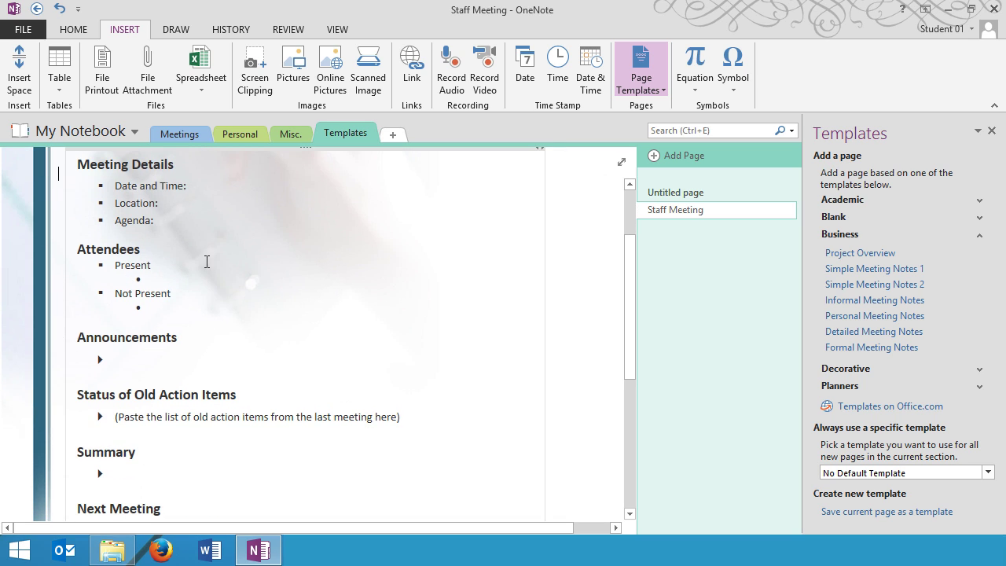
scroll(179, 307, down, 1)
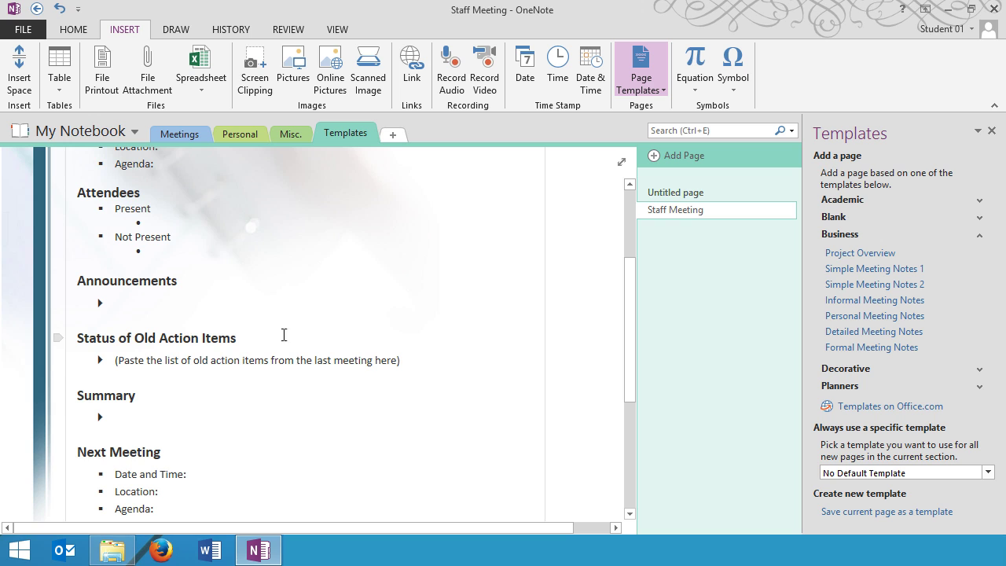
scroll(149, 375, down, 2)
scroll(368, 382, up, 5)
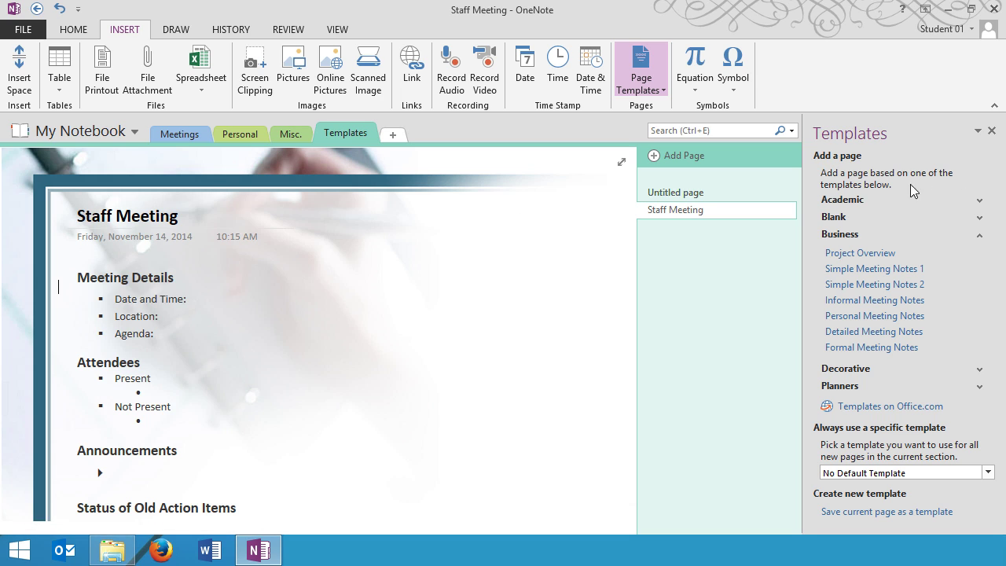
click(992, 131)
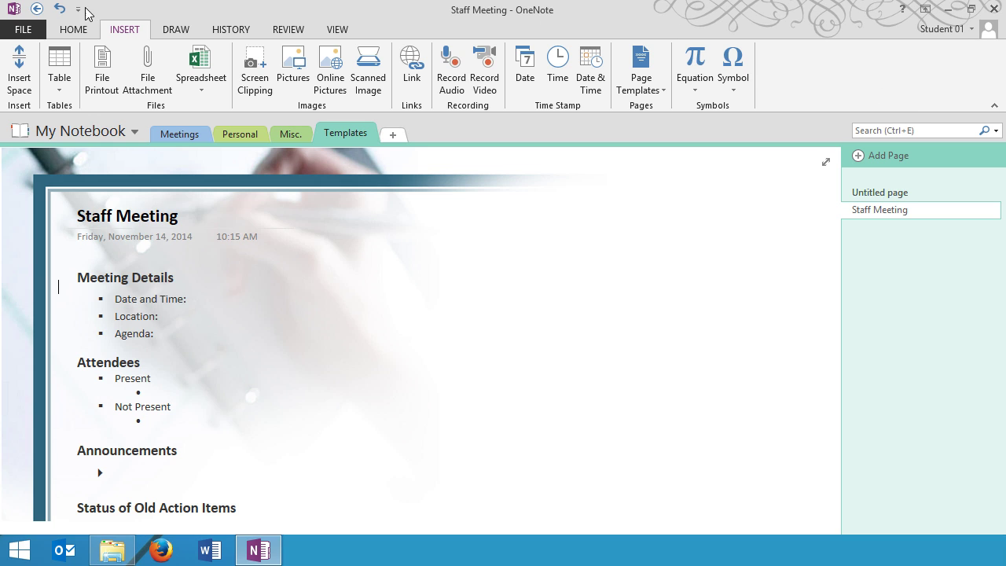
- Examine the full list of note tags and the available insert and drawing commands
click(67, 32)
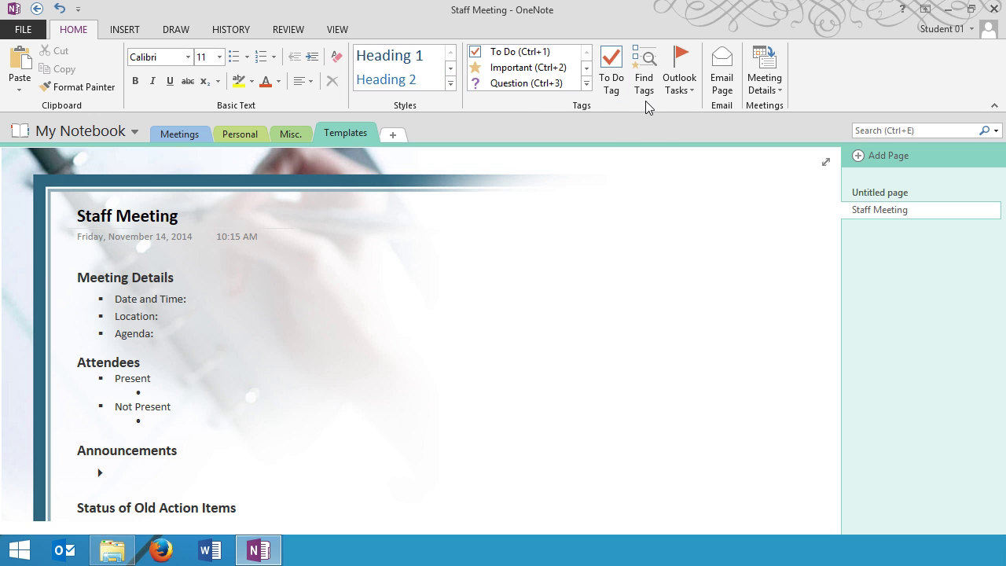
click(586, 83)
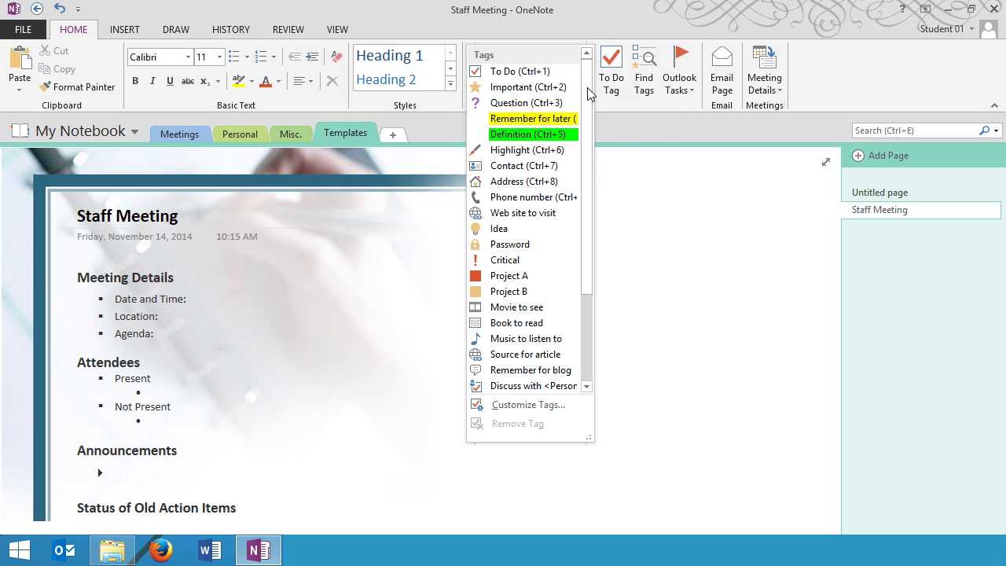
drag(586, 126, 578, 234)
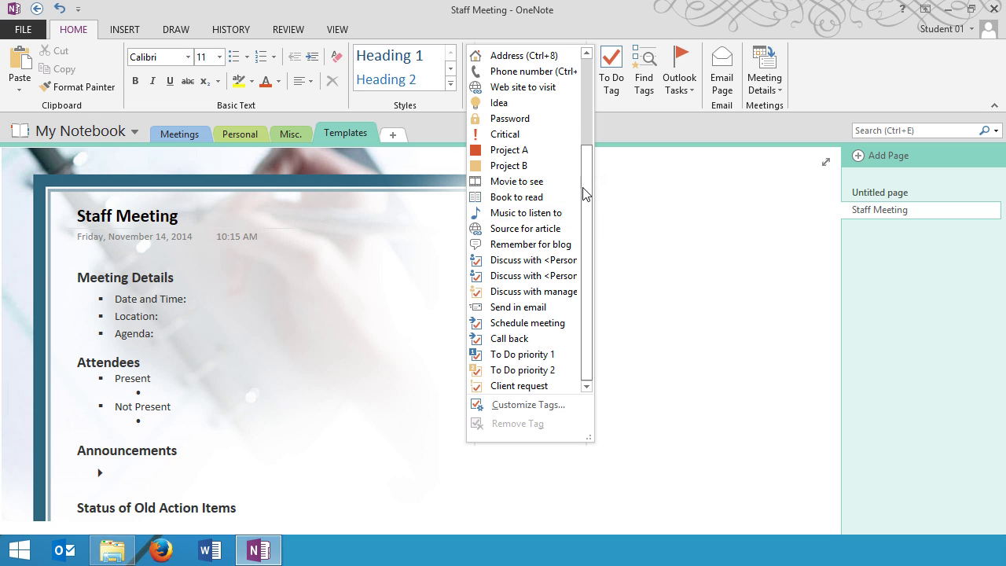
drag(586, 183, 605, 93)
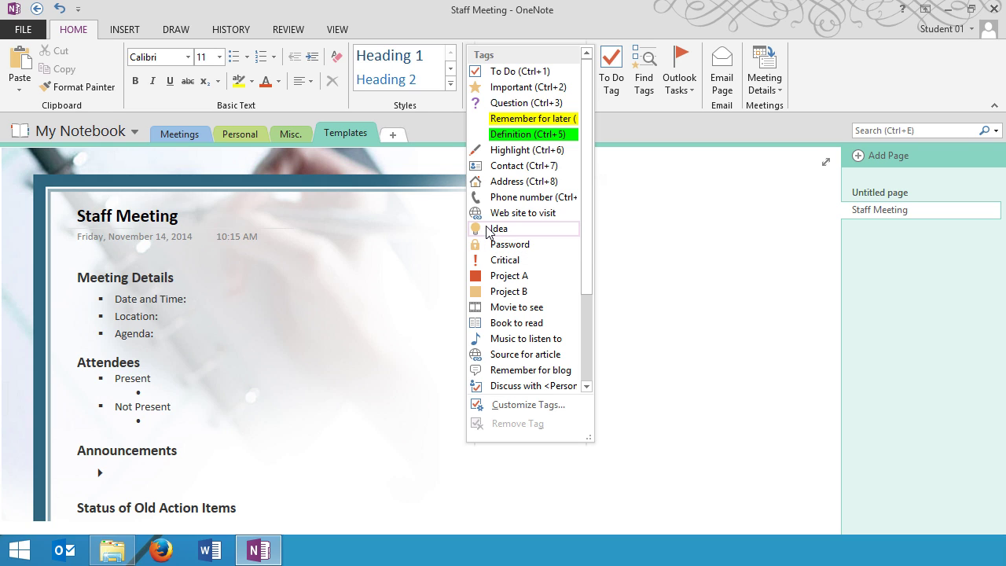
click(653, 199)
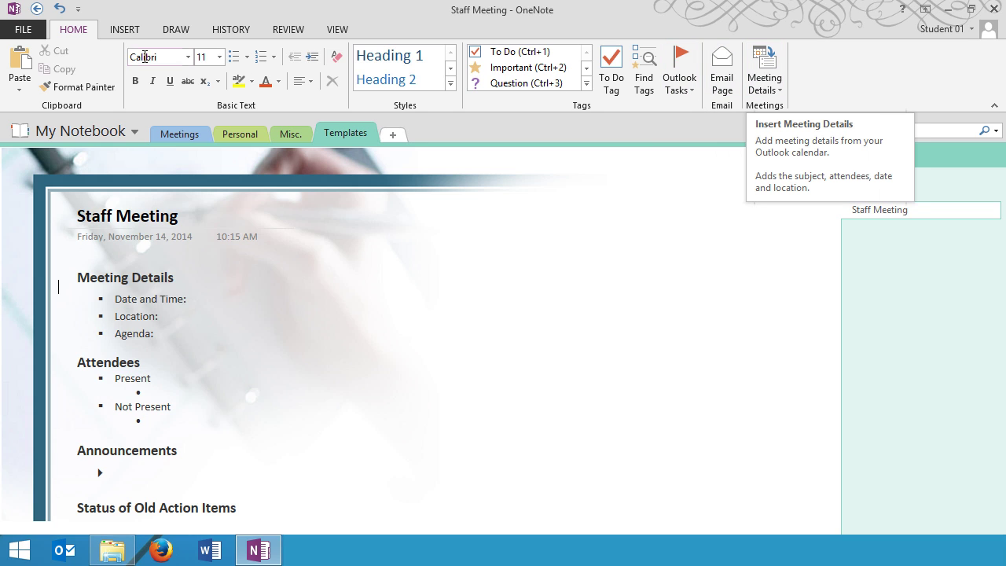
click(126, 29)
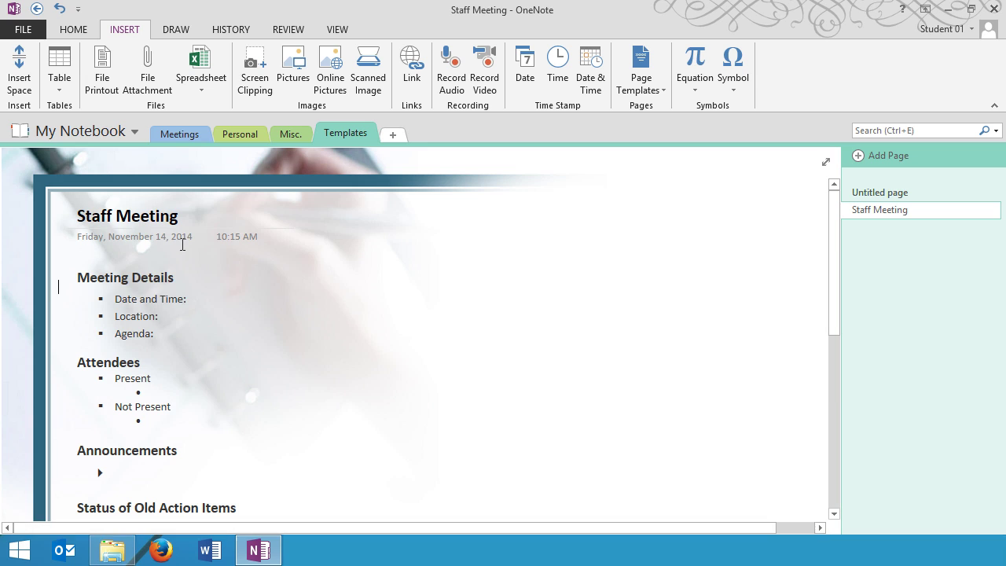
click(176, 30)
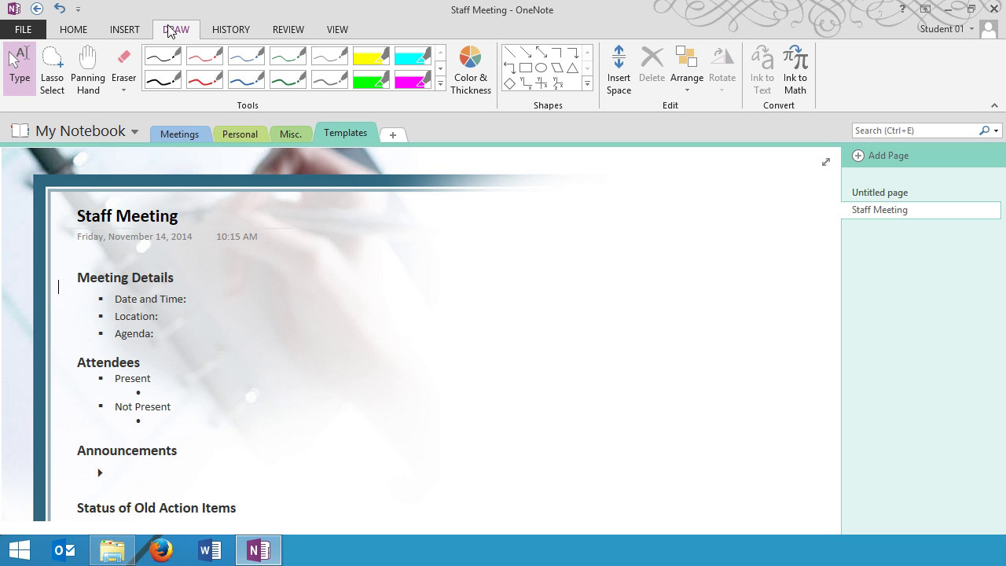
- Try out the Panning Hand by shifting the Staff Meeting page up and down
click(87, 69)
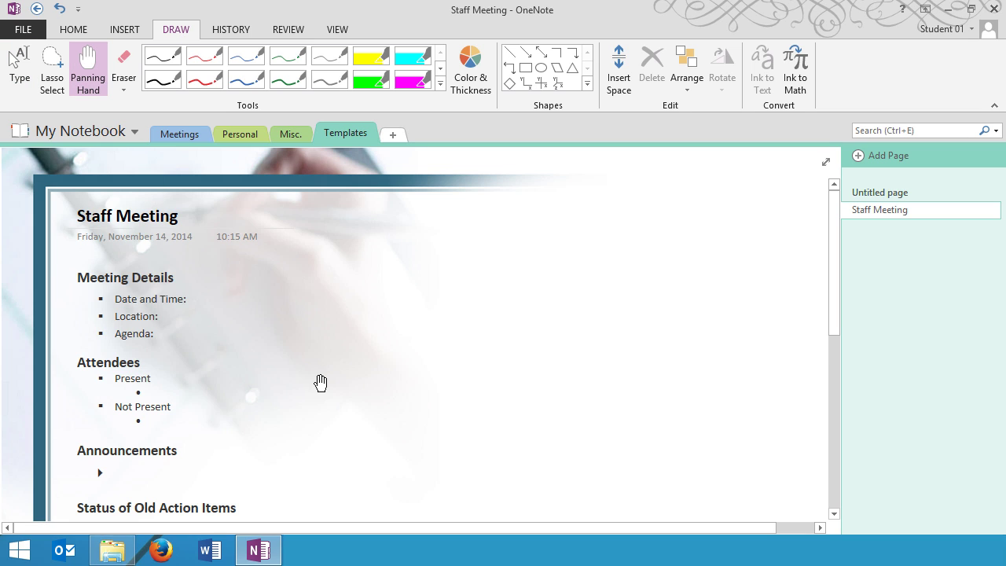
drag(353, 332, 359, 181)
scroll(350, 316, down, 1)
drag(335, 301, 343, 477)
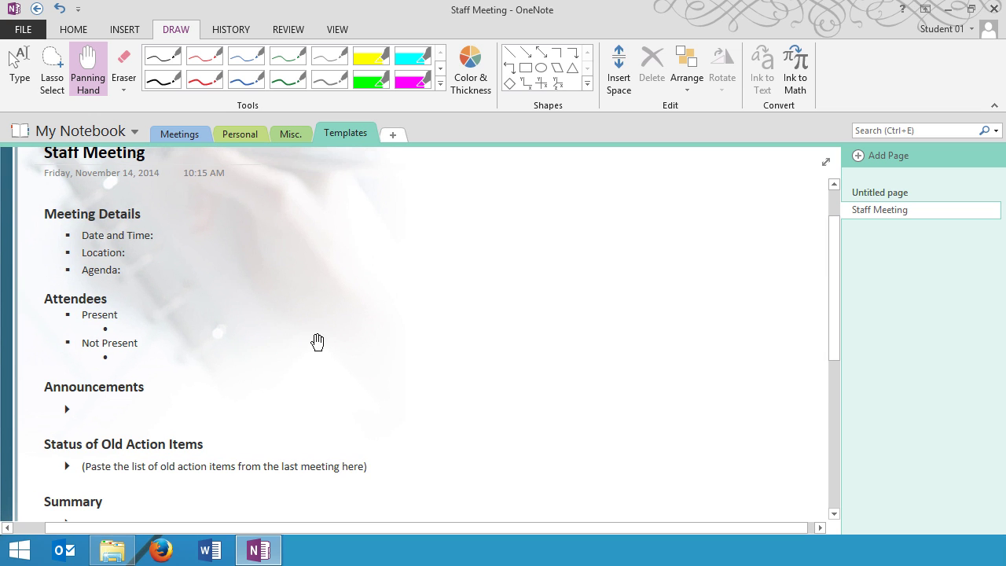
- Examine the full gallery of favorite and built-in pens and the available history, review and view commands
click(440, 83)
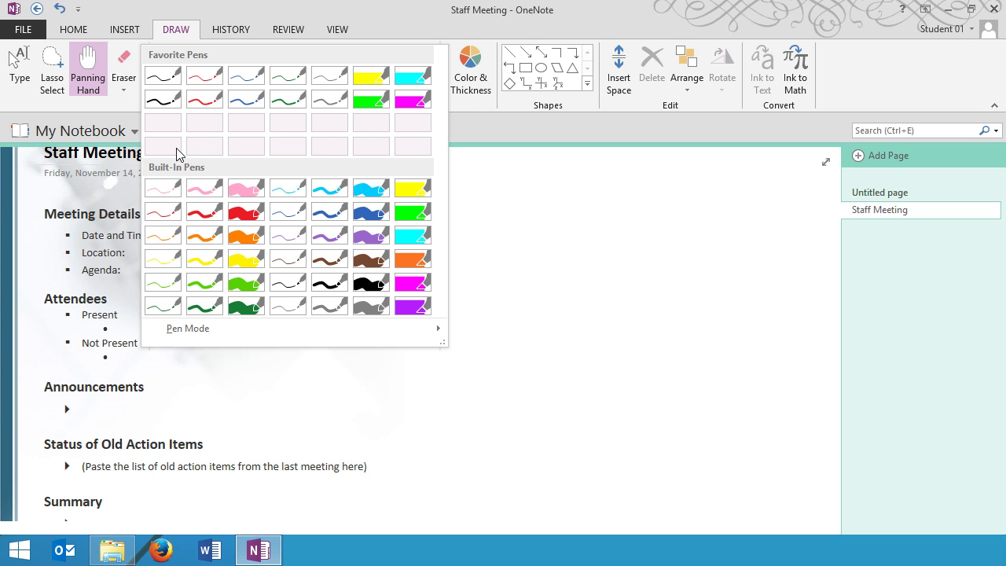
click(841, 94)
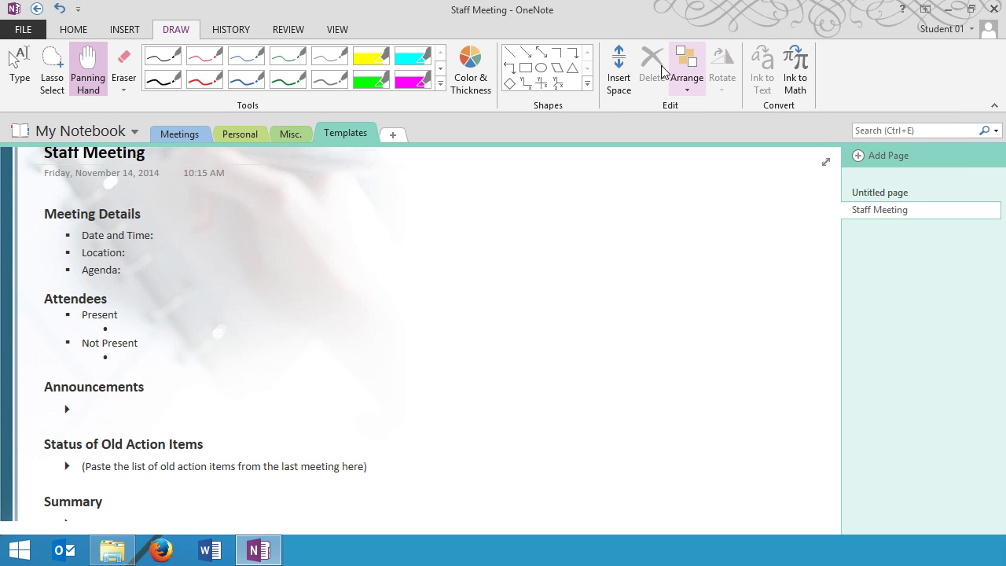
click(232, 30)
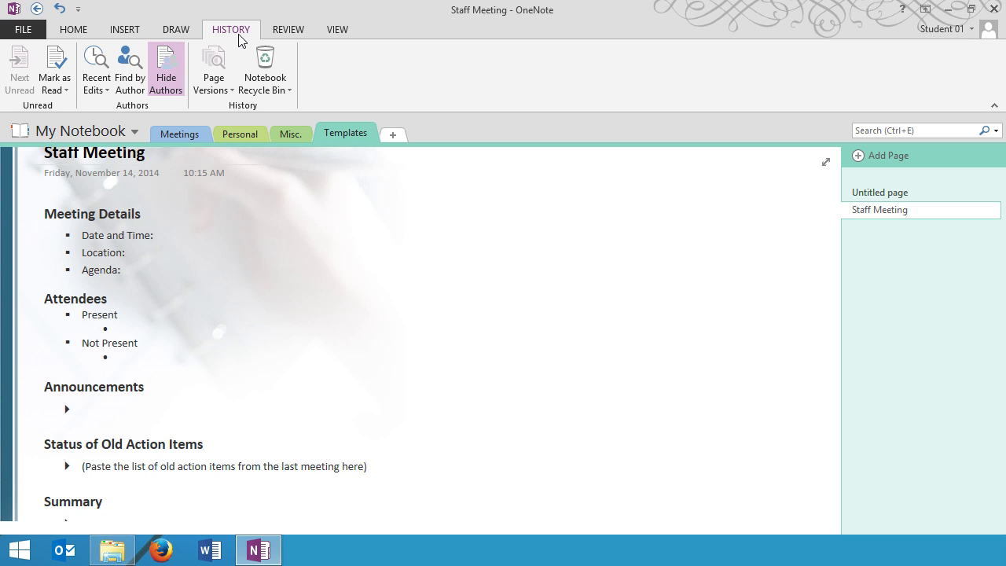
click(292, 32)
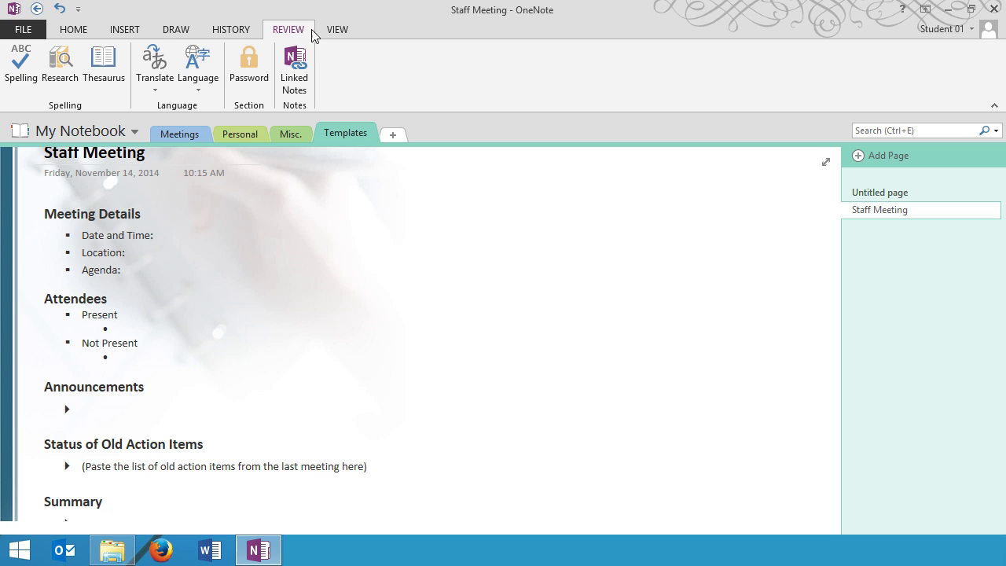
click(338, 31)
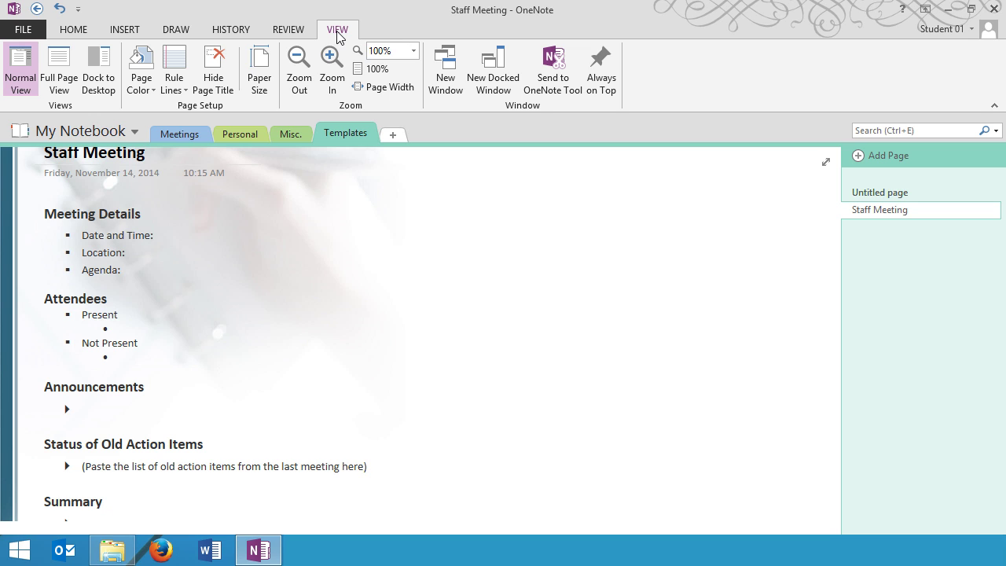
- Apply the third rule line style, with a red vertical margin line, to the page in the Personal section
click(244, 138)
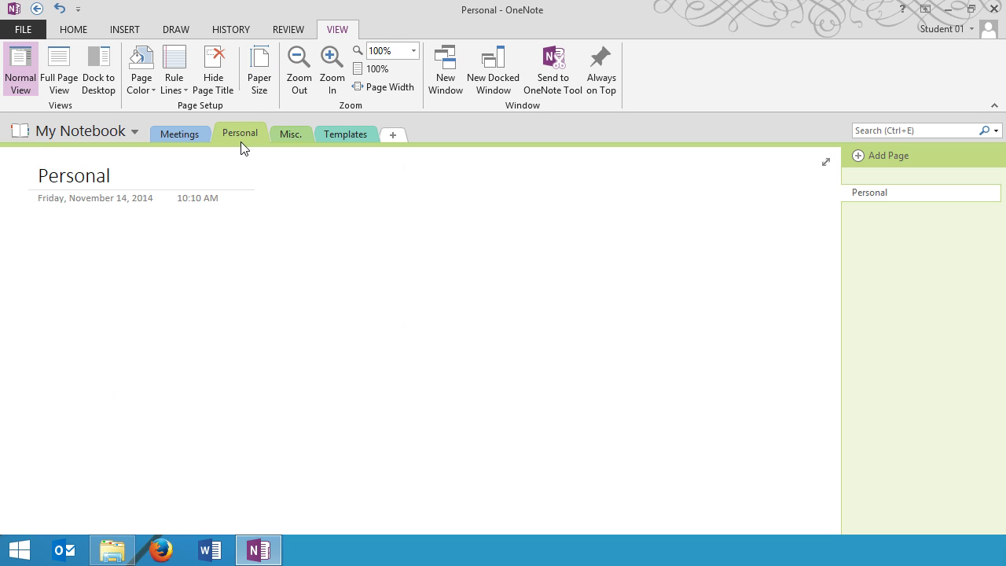
click(184, 83)
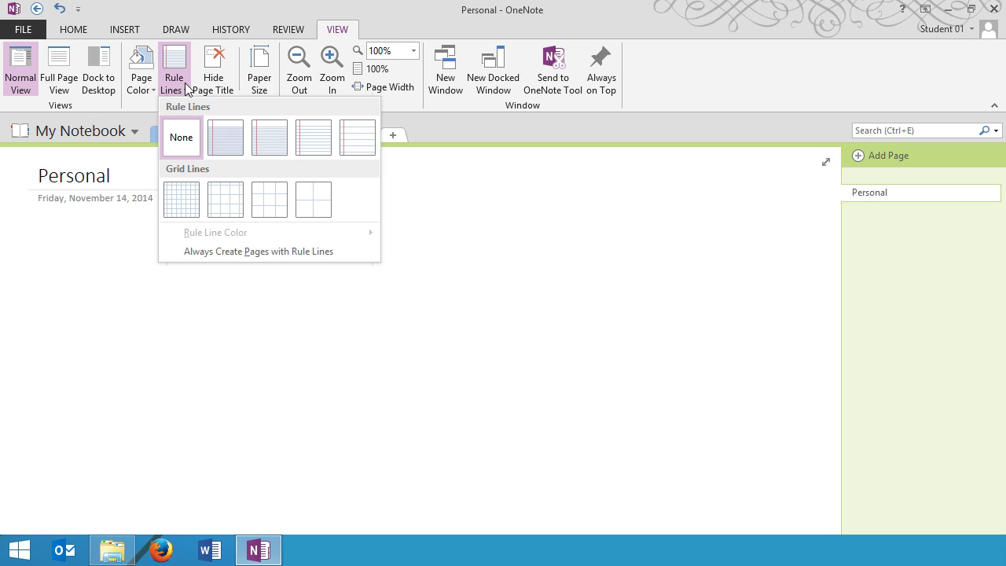
click(268, 131)
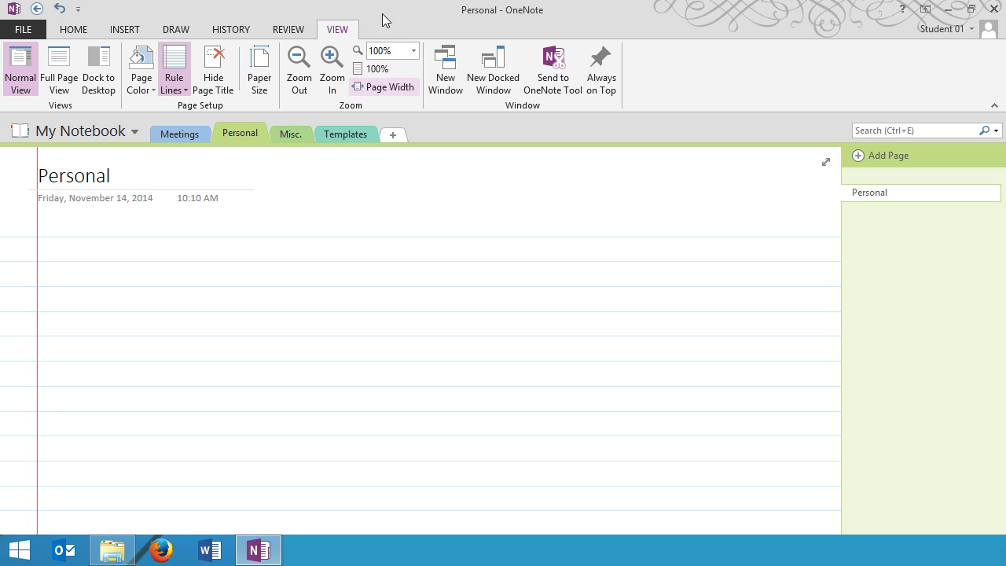
- Write "Testing" as a note on the first ruled line of the Personal page
click(314, 53)
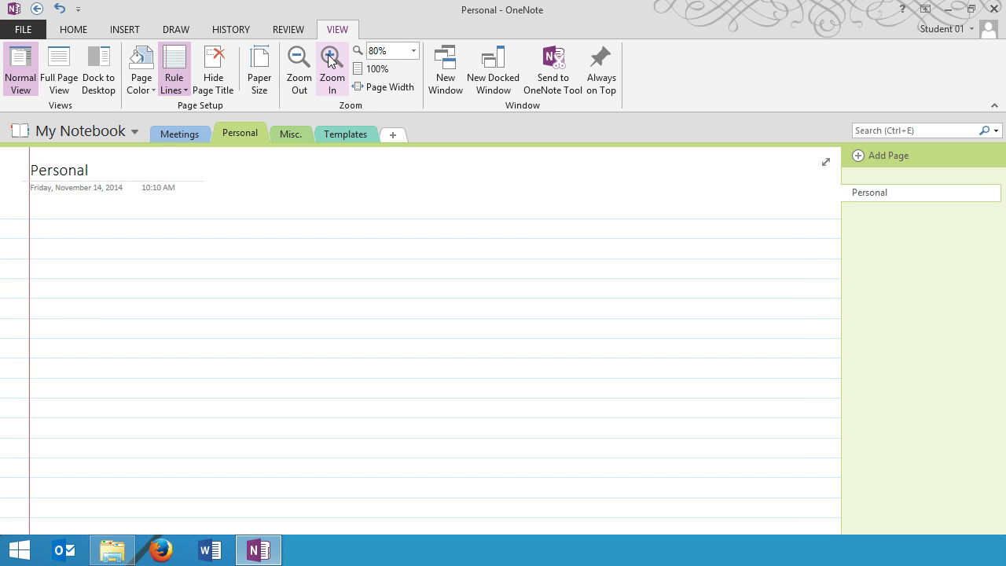
click(330, 56)
click(296, 62)
click(72, 35)
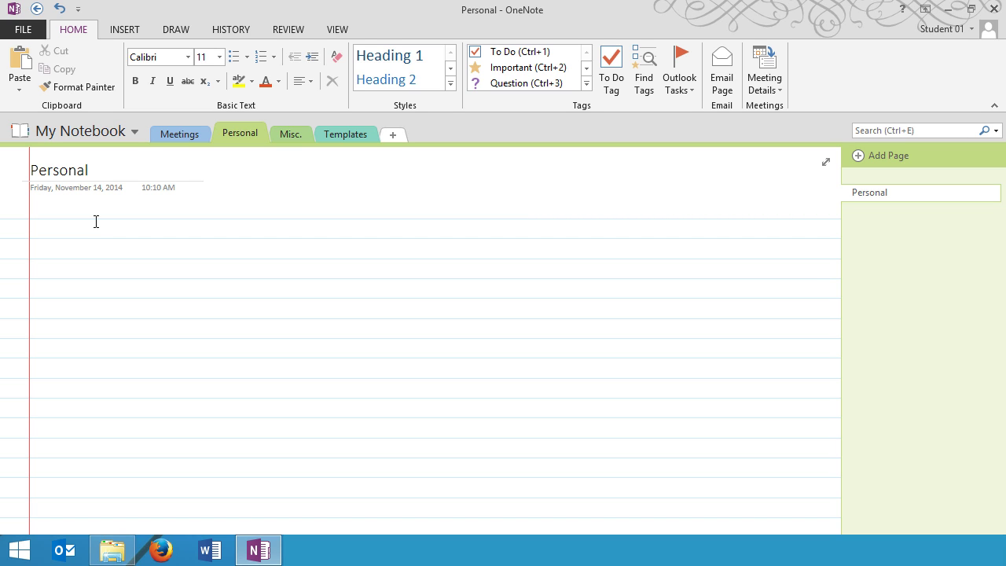
text(Th)
key(BackSpace)
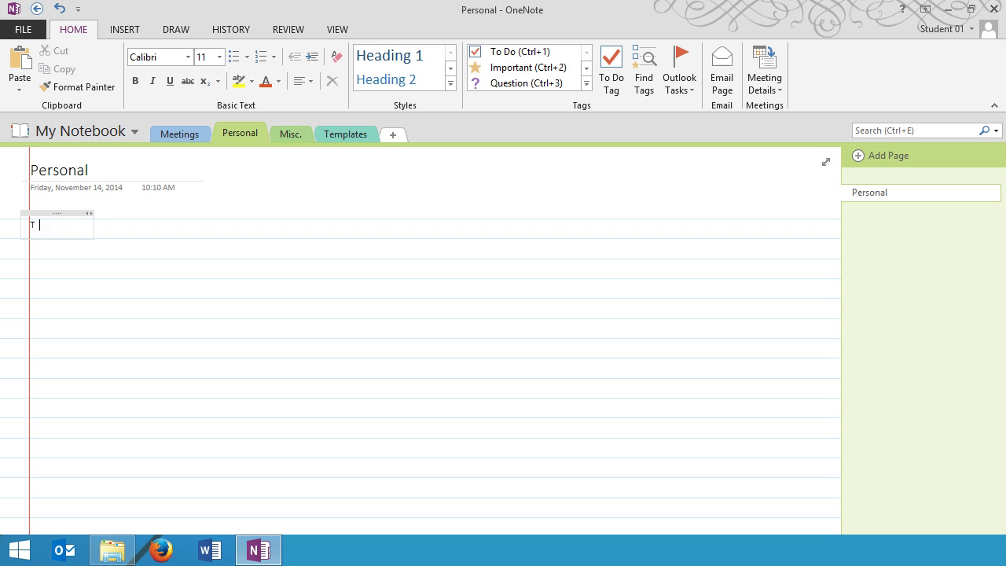
text(esting)
- Format the word "Testing" in Times New Roman at font size 22
click(338, 30)
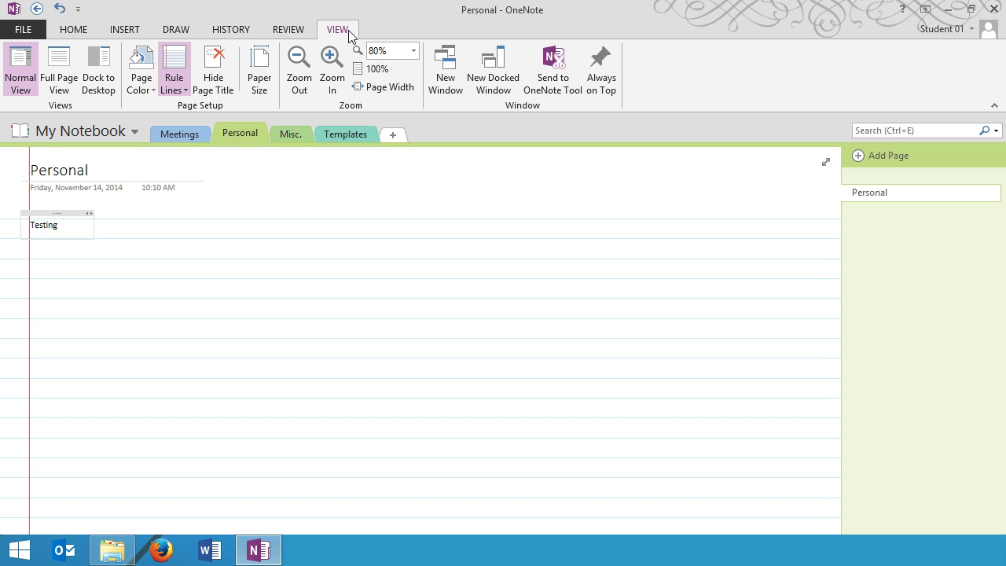
click(336, 57)
click(337, 58)
click(337, 58)
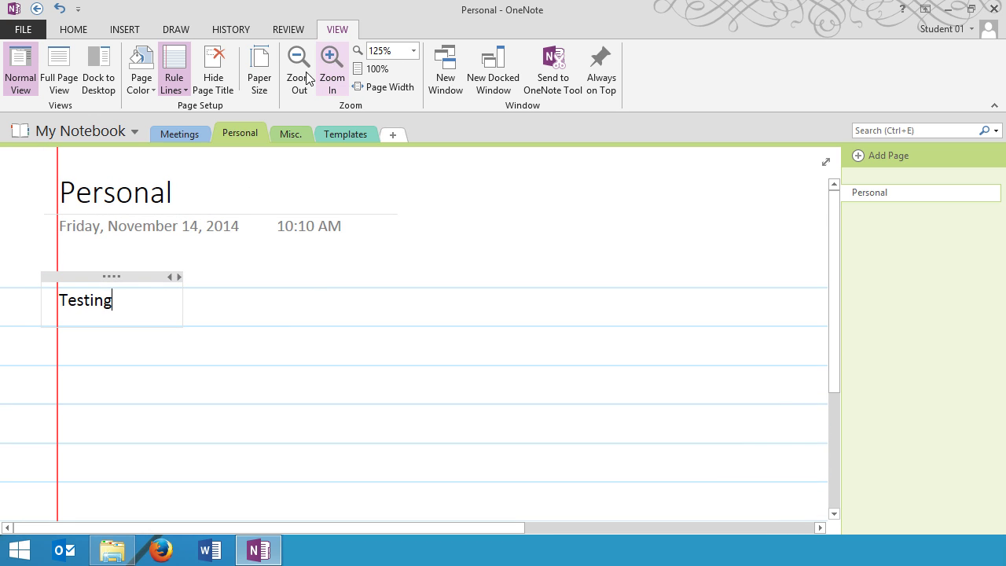
drag(123, 299, 42, 295)
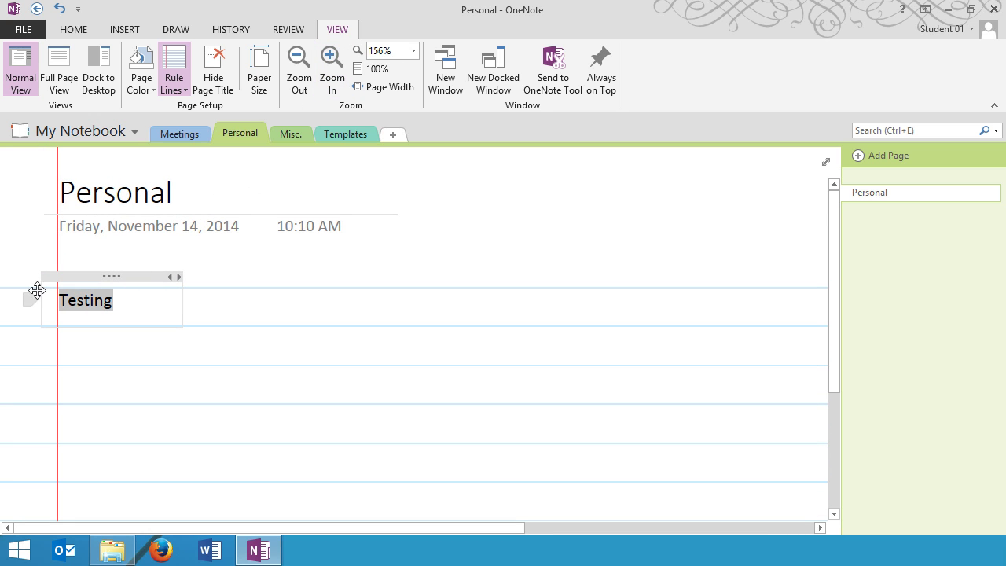
click(73, 30)
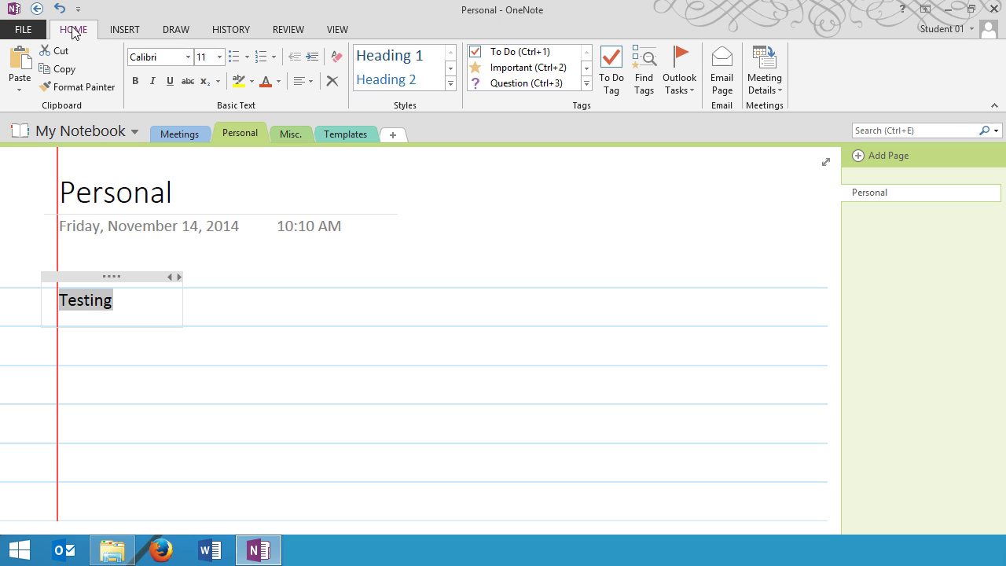
click(188, 58)
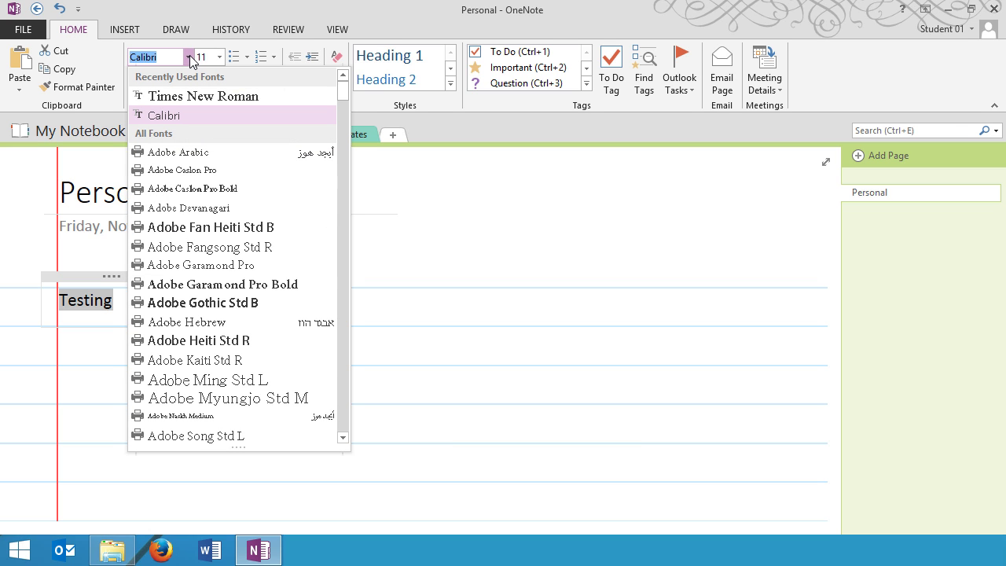
click(203, 95)
click(219, 57)
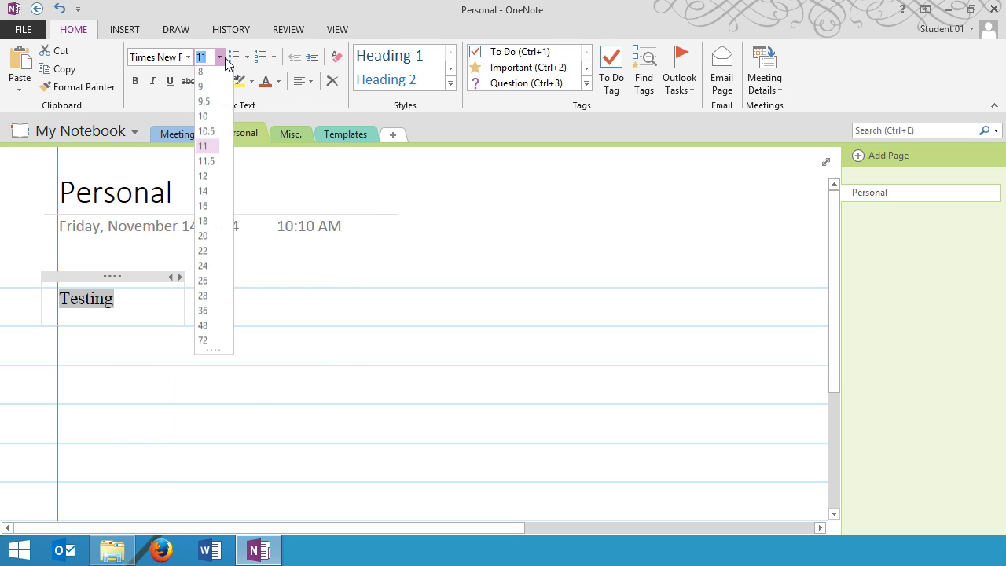
click(213, 258)
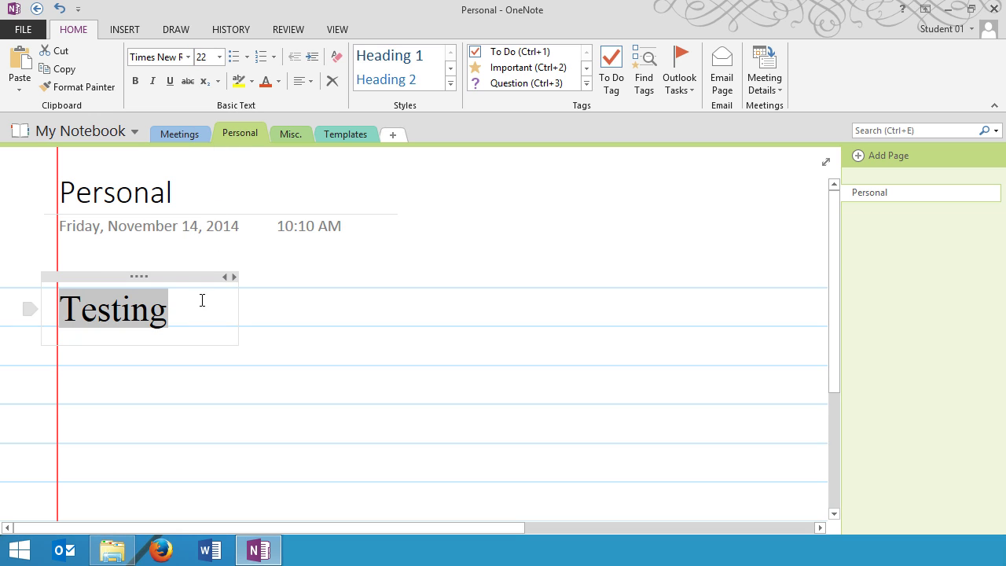
- Extend the note's text to read "Testing in OneNote"
click(250, 316)
text(in One)
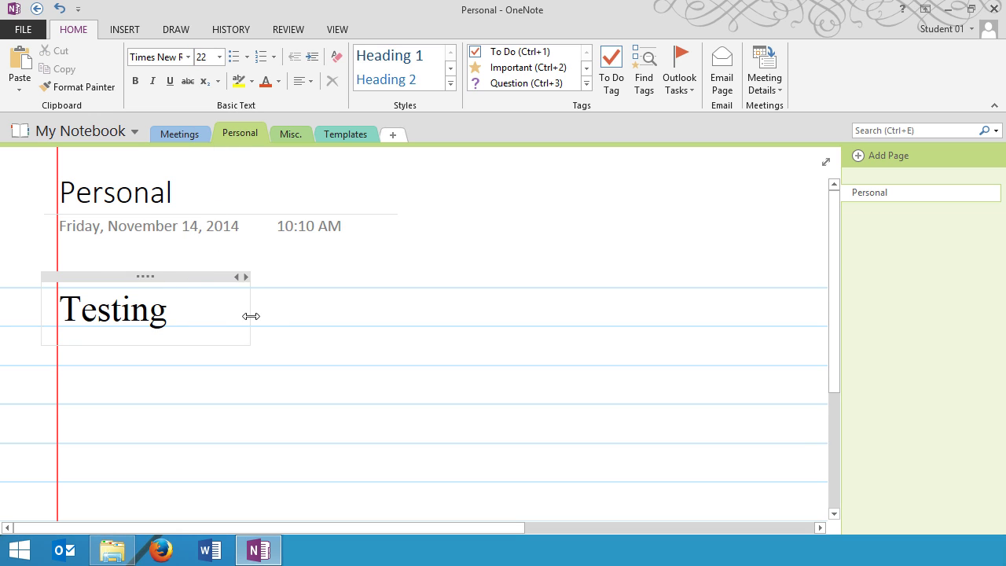
text(Note)
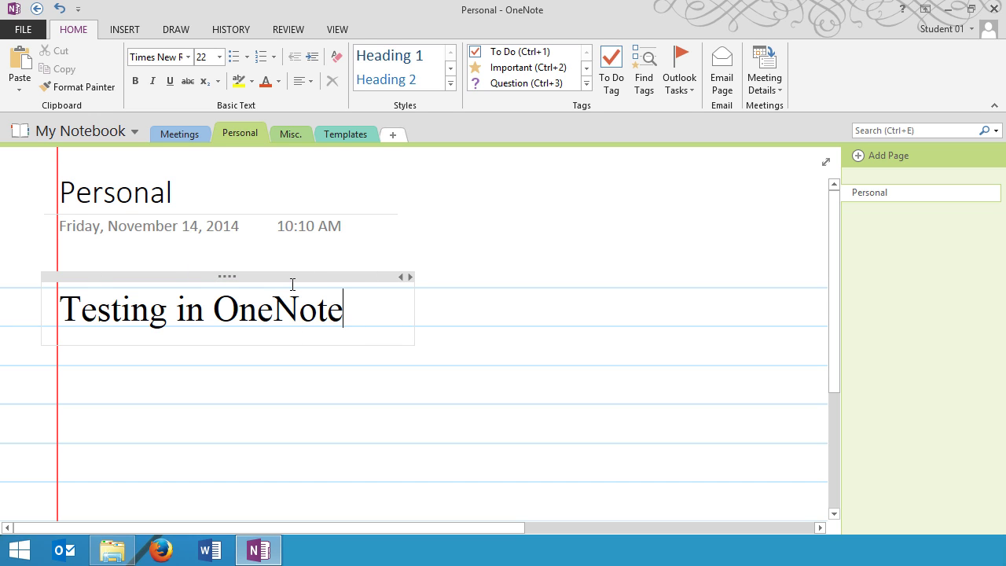
- Move the "Testing in OneNote" note container slightly down and right, and return it to the margin line on the first ruled line
drag(287, 275, 322, 297)
click(516, 296)
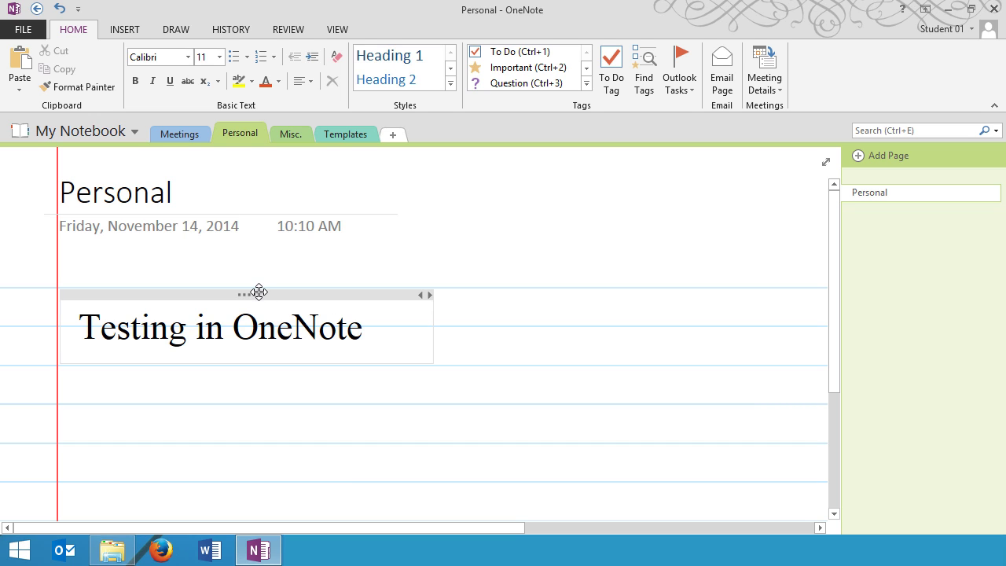
drag(259, 291, 277, 274)
click(565, 281)
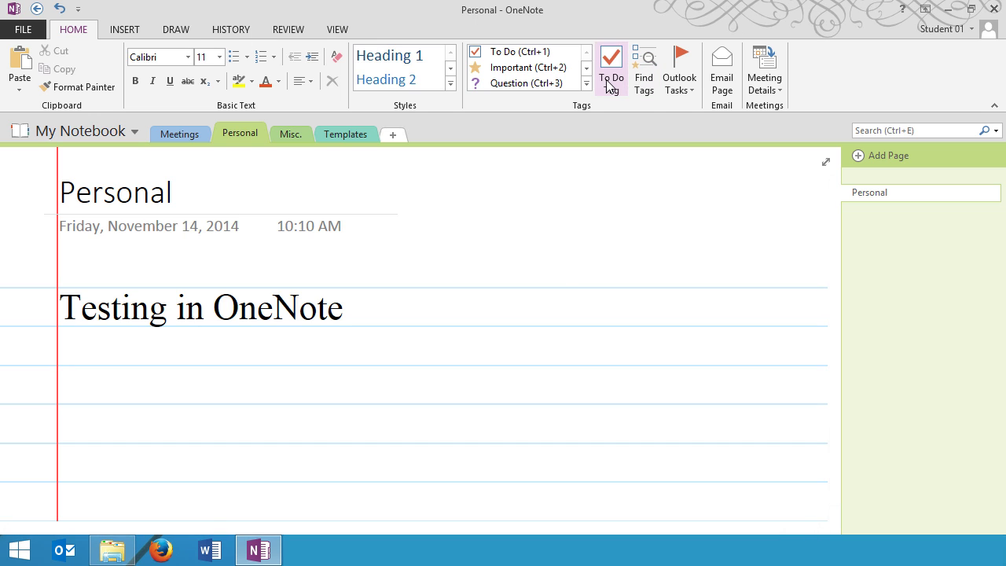
- Add a To Do checkbox on the same line to the right of "Testing in OneNote" and mark it as done
click(442, 312)
click(498, 52)
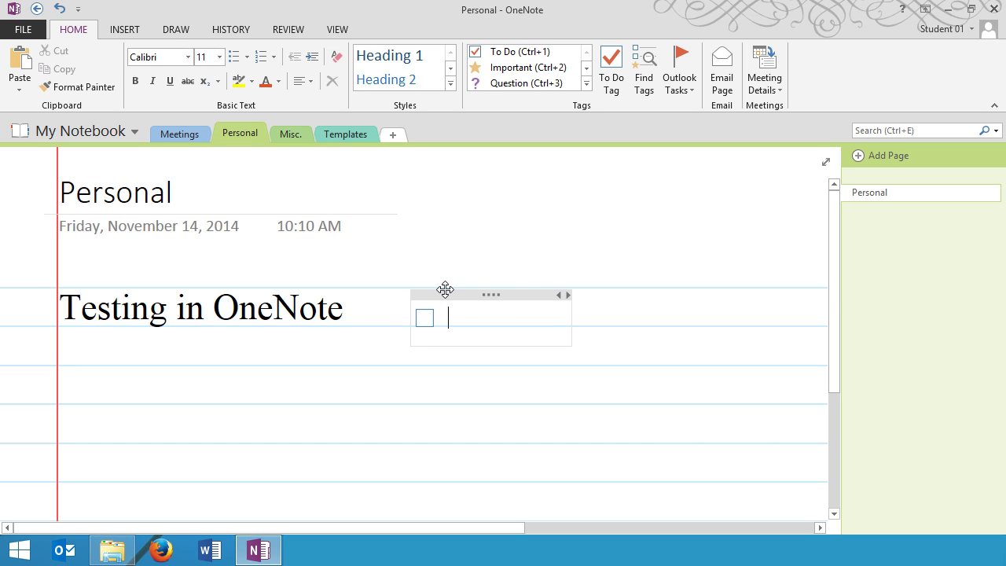
drag(444, 288, 444, 269)
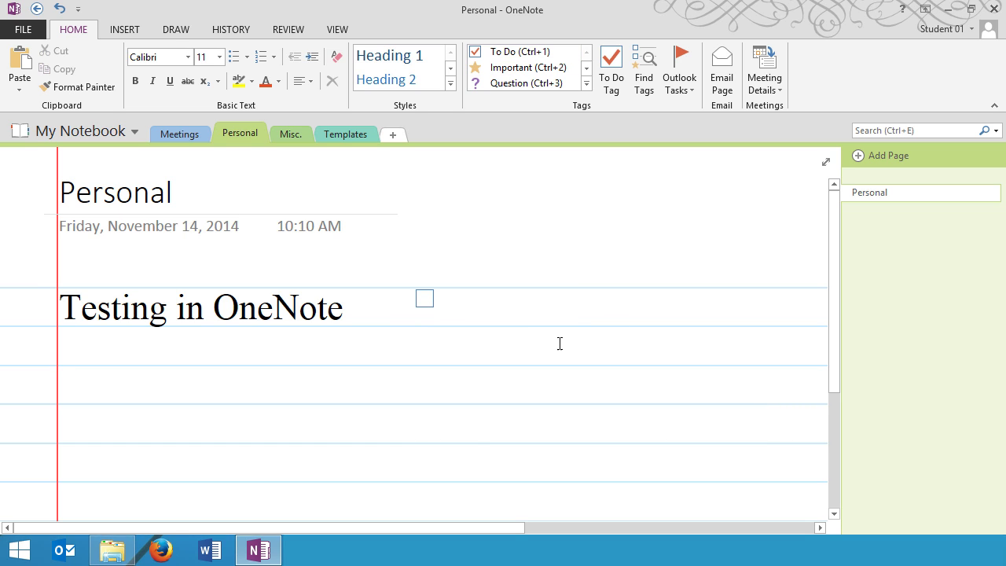
click(422, 297)
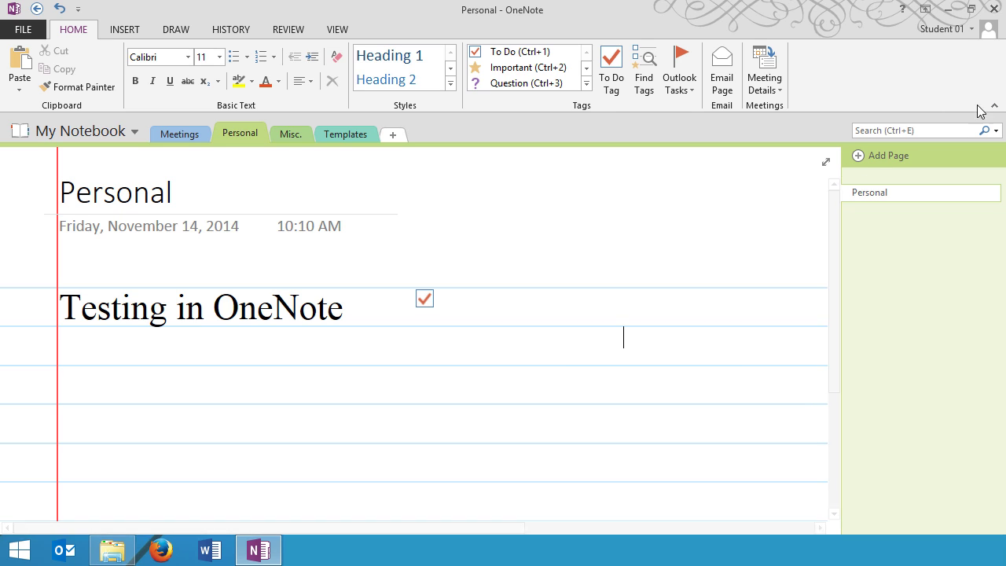
- Search all notebooks for "j" and open the January page from the Getting Started notebook
click(916, 129)
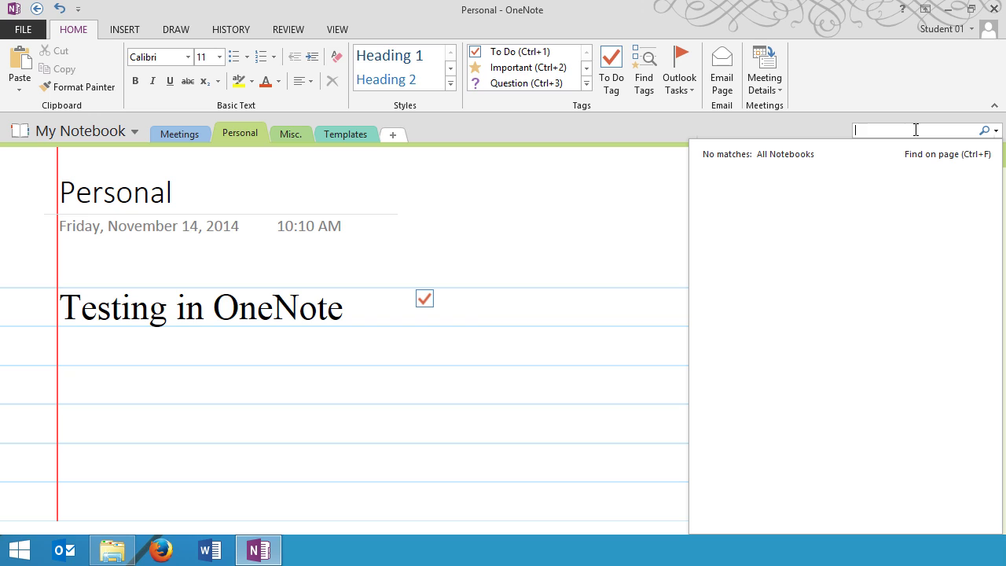
text(j)
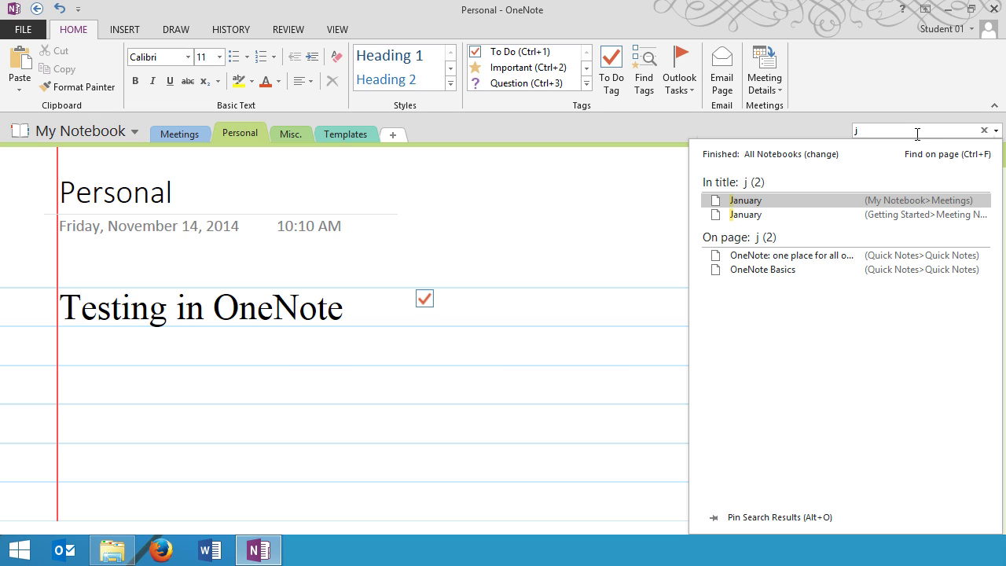
click(872, 224)
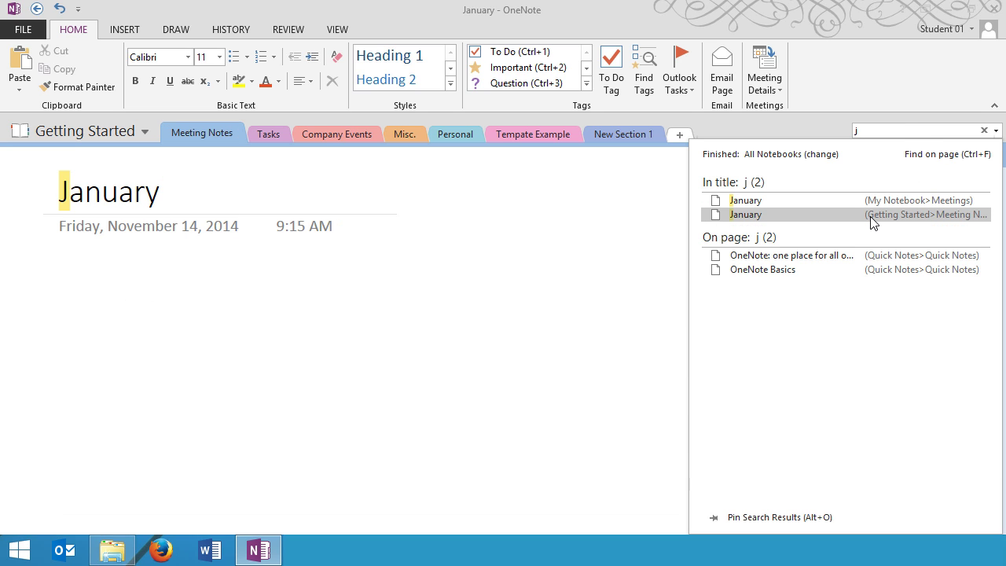
click(564, 234)
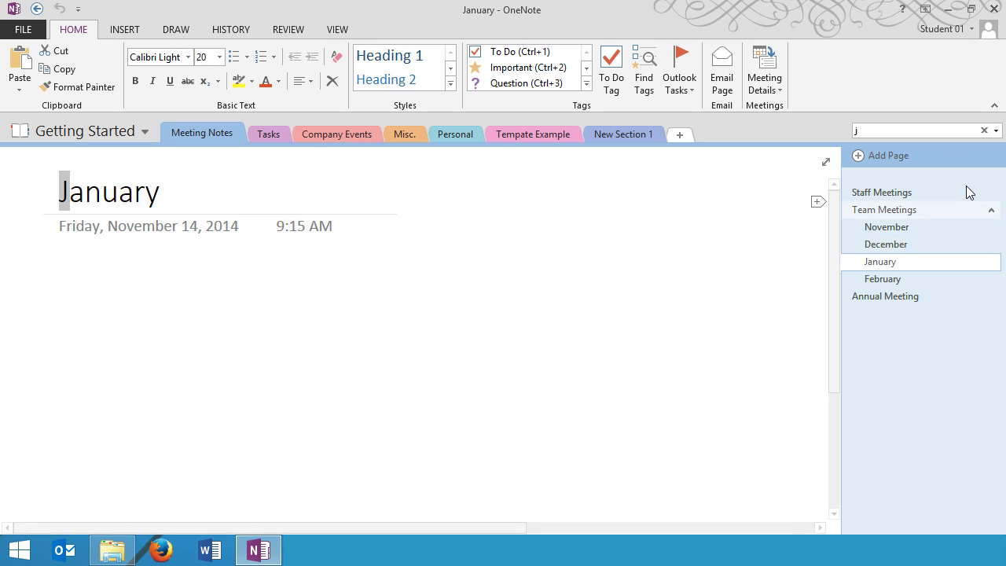
click(438, 271)
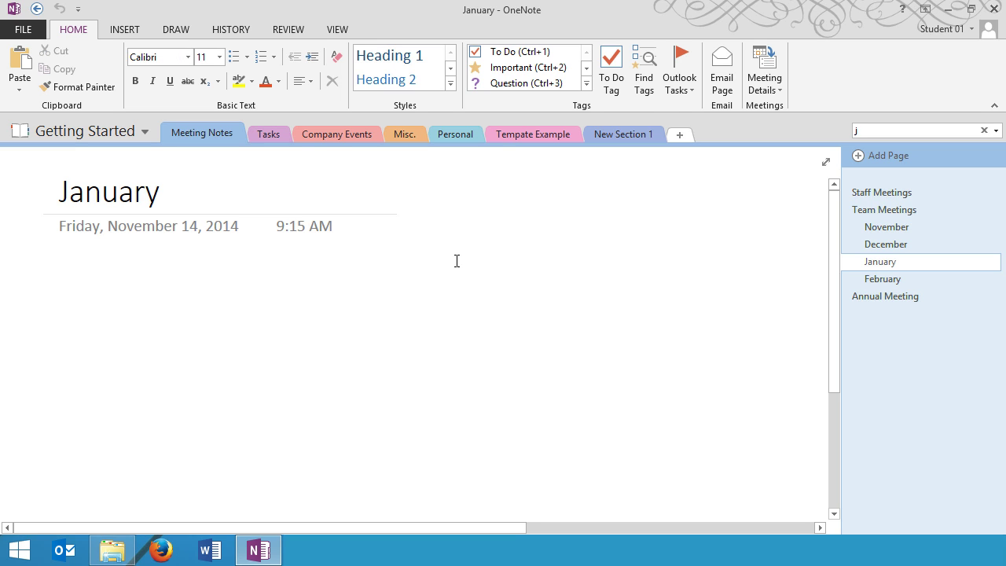
- Clear the search term and return to the January page
click(875, 130)
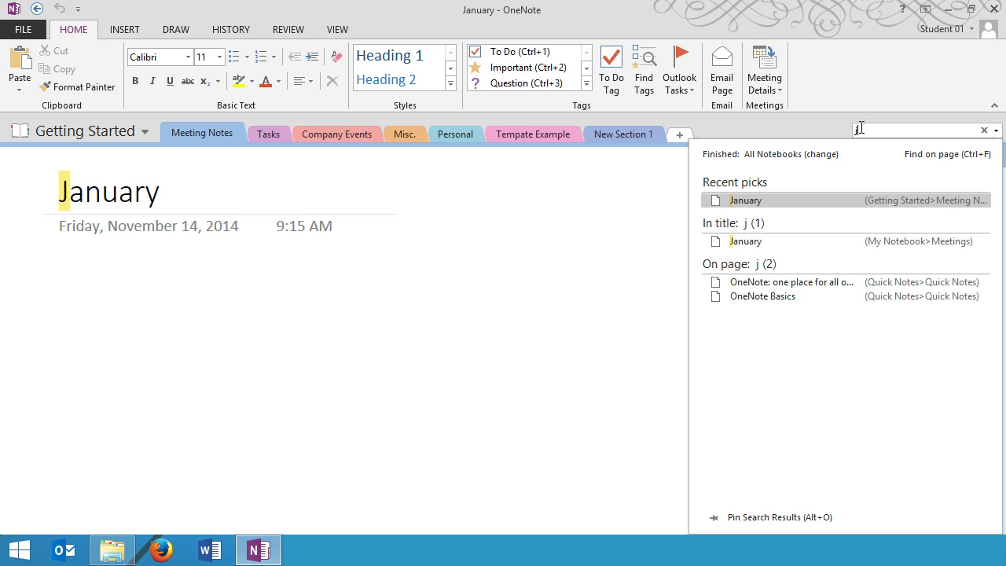
key(BackSpace)
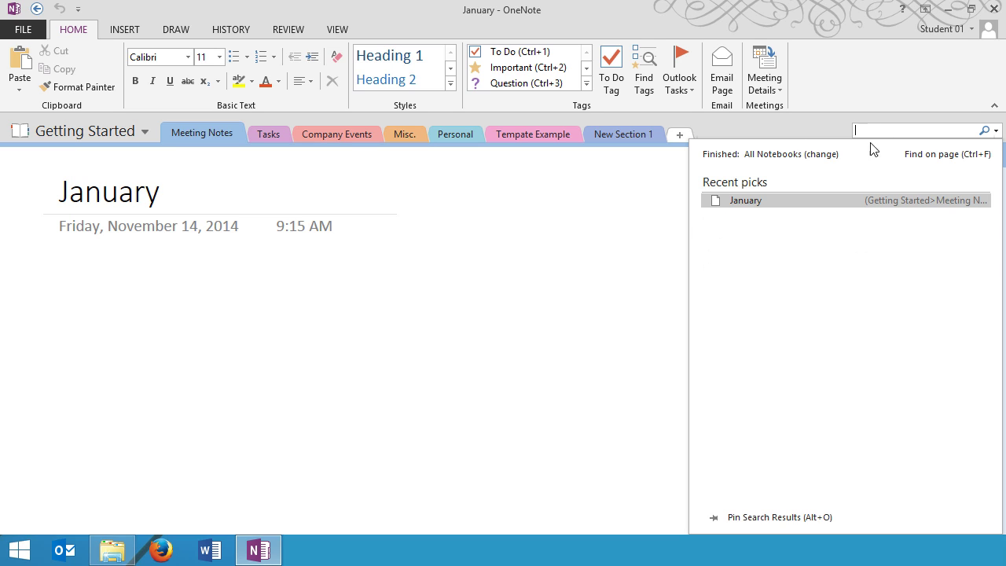
click(479, 176)
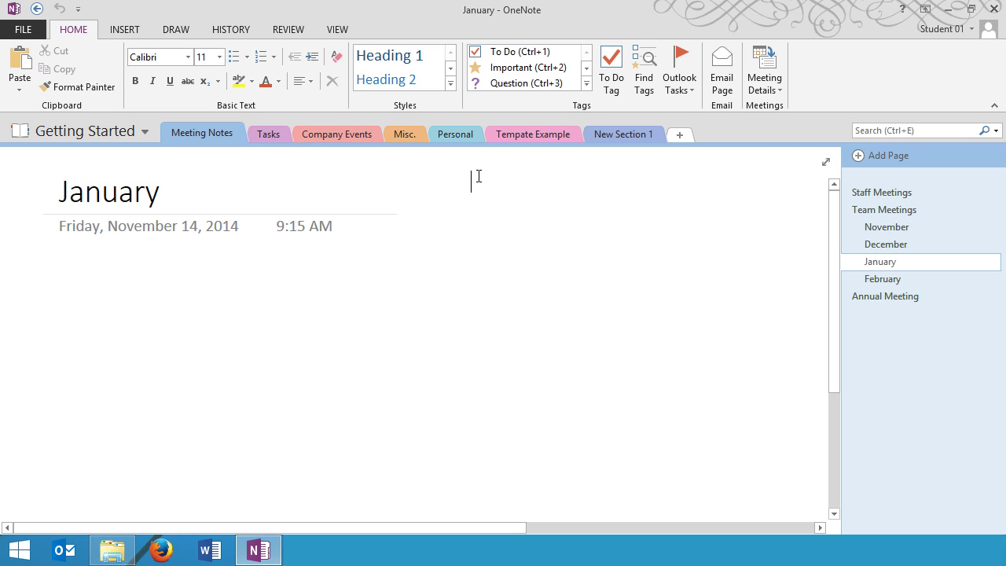
- Open Quick Notes and preview how its "OneNote: one place for all of your notes" page prints, closing the preview without printing
click(145, 129)
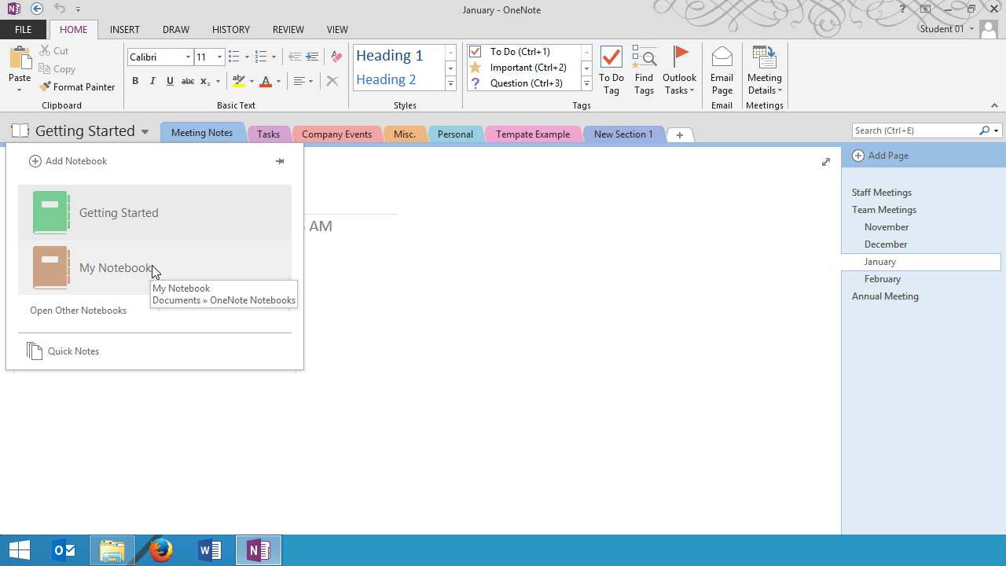
click(88, 355)
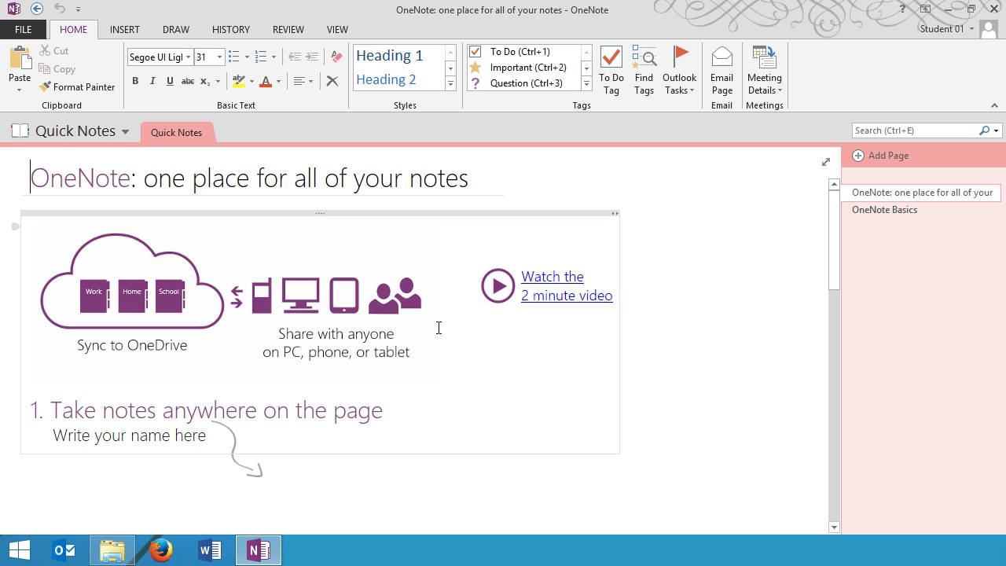
click(32, 33)
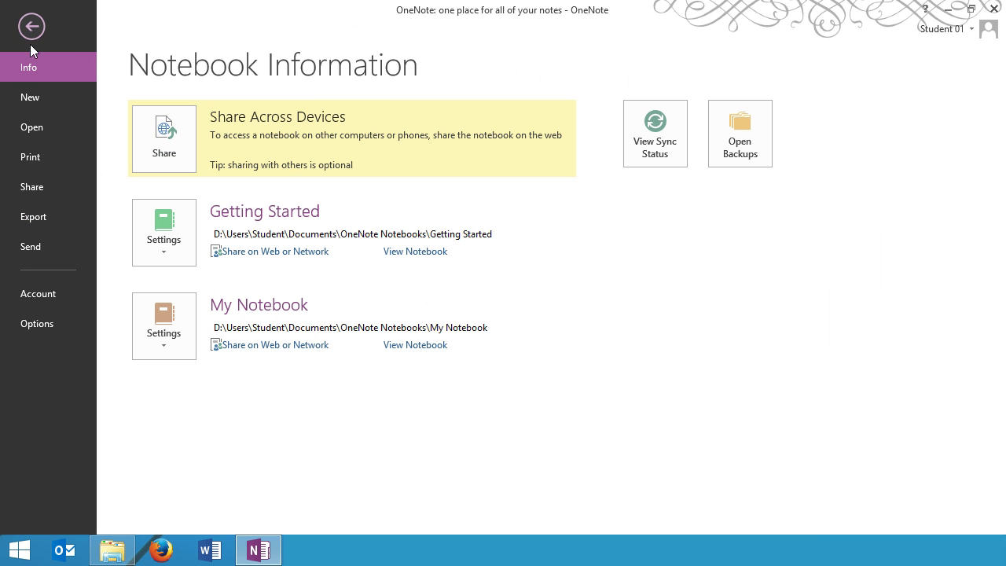
click(41, 156)
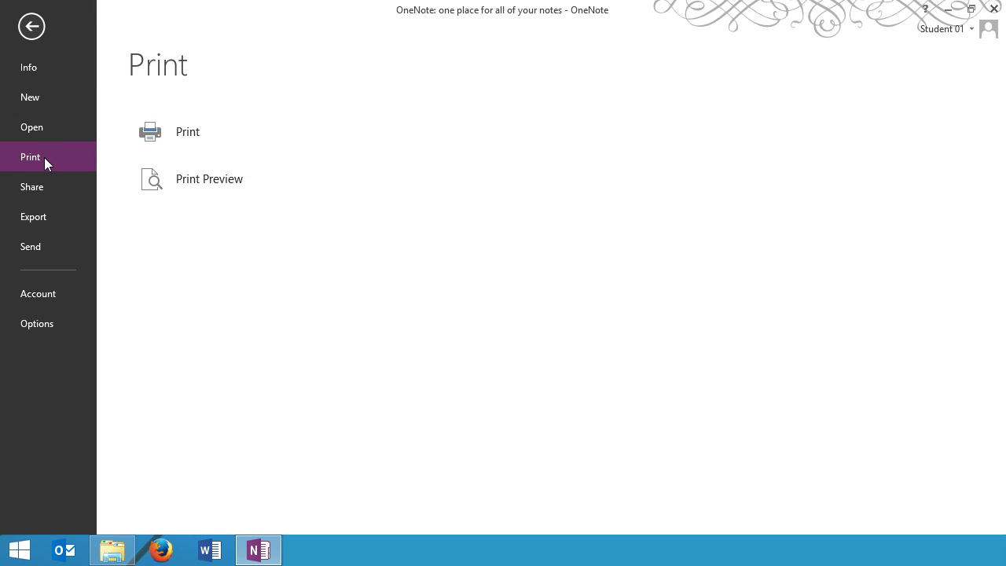
click(157, 178)
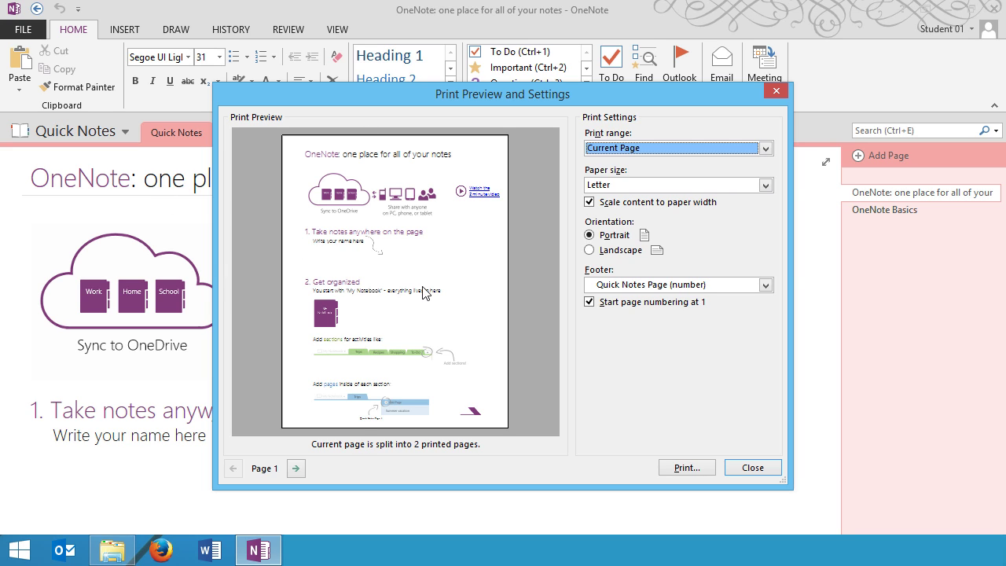
click(752, 468)
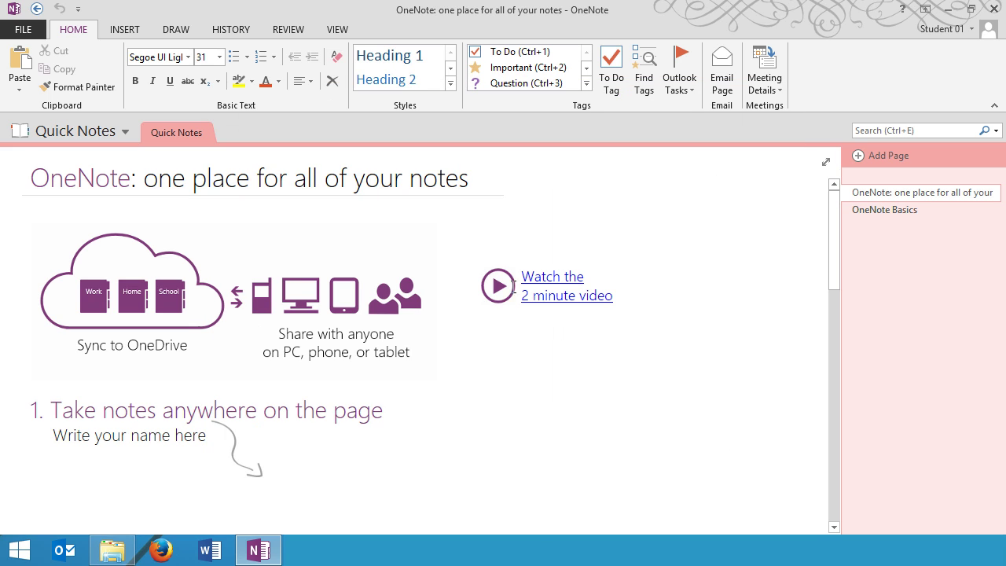
- Return to the Getting Started notebook and open the Carpool schedule page in the Misc. section
click(126, 132)
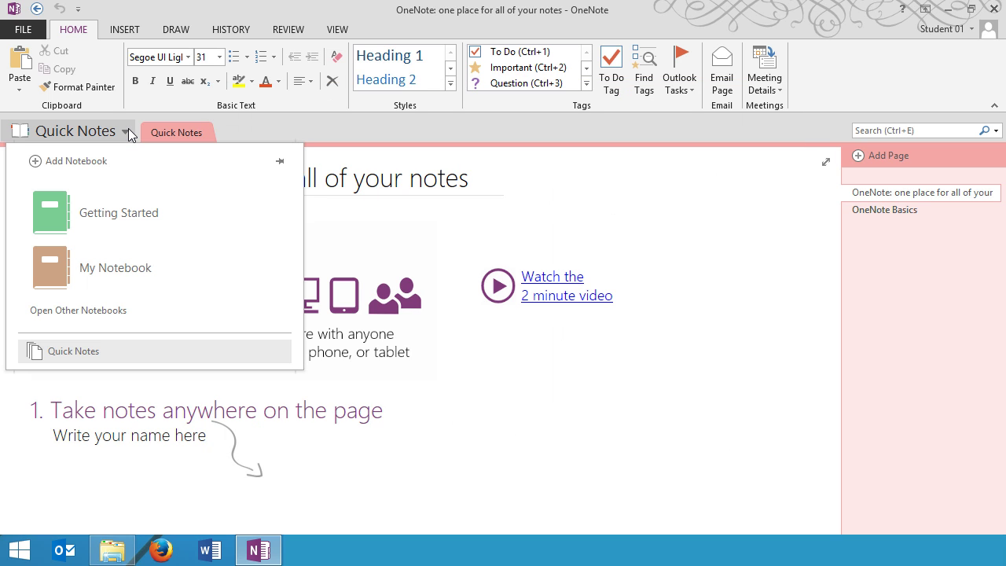
click(127, 209)
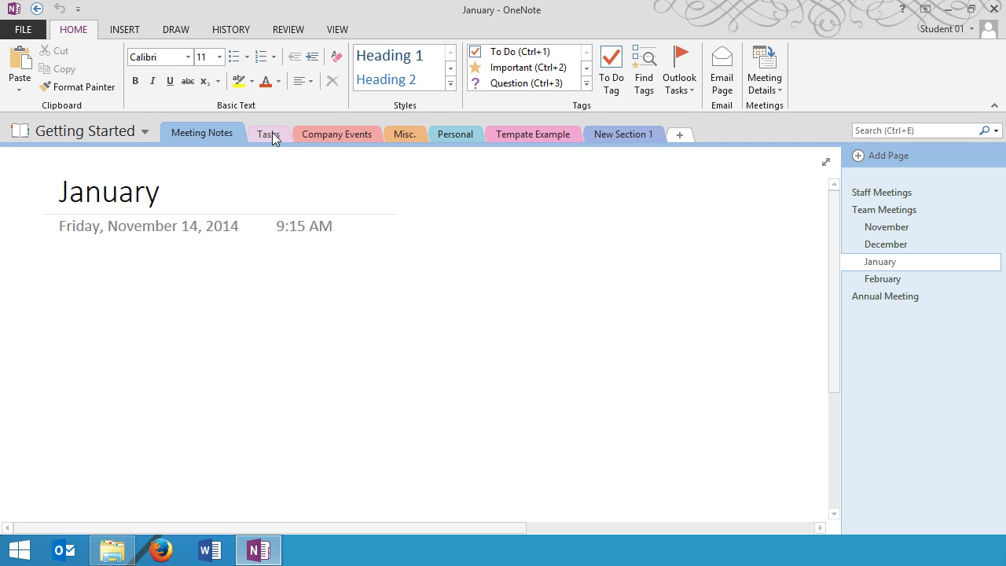
click(272, 132)
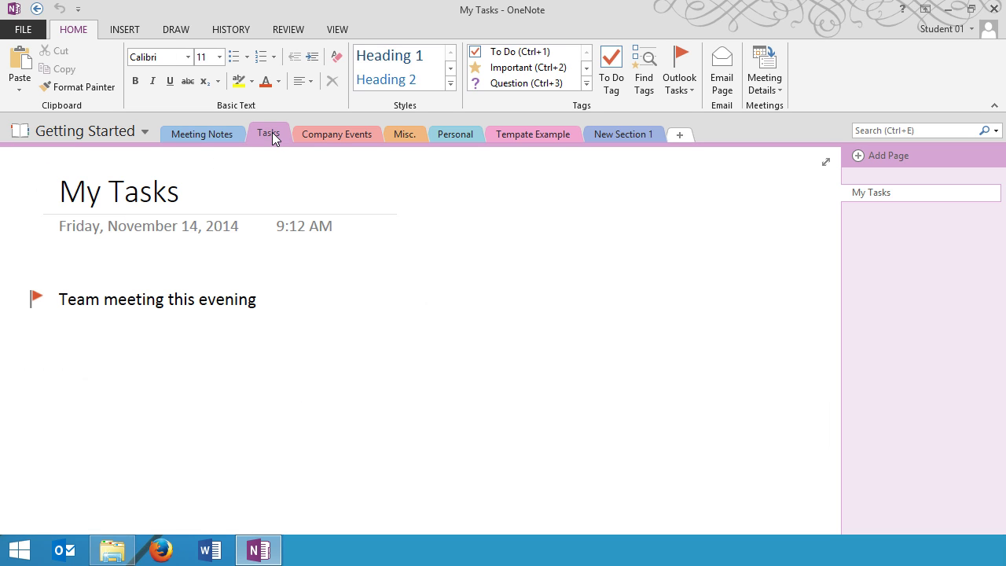
click(316, 133)
click(404, 138)
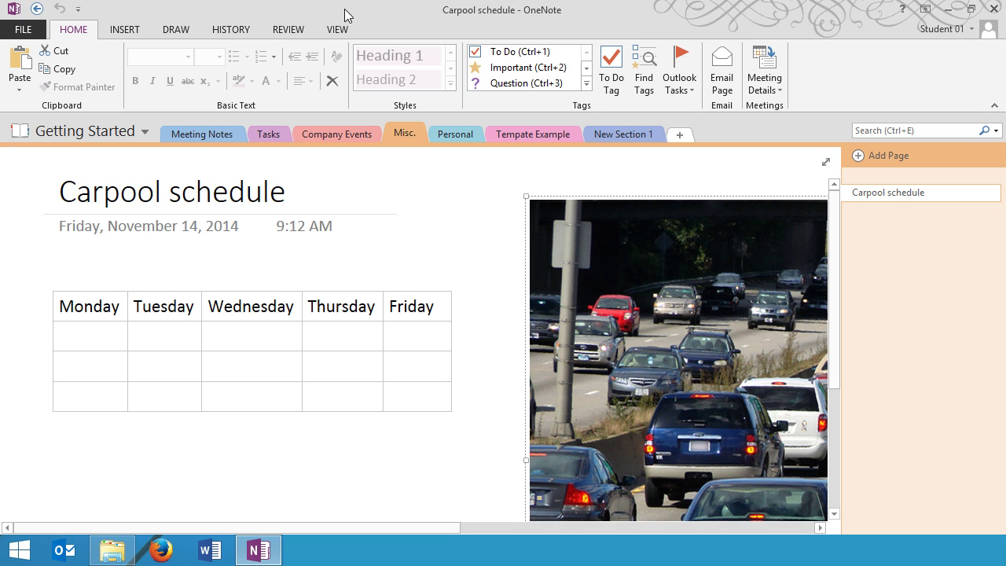
- Open the print preview of the Carpool schedule page and set the print range to Current Section
click(17, 34)
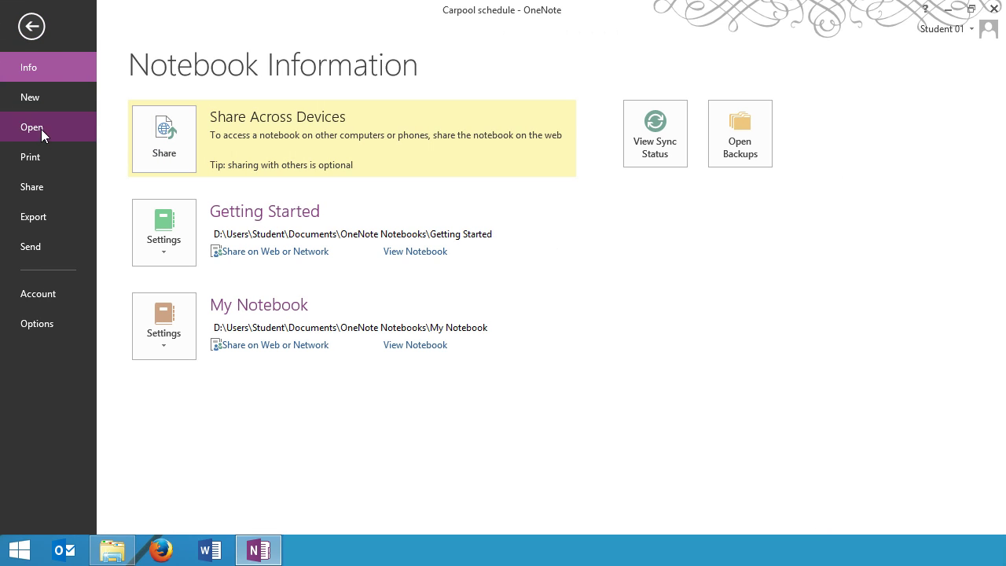
click(42, 154)
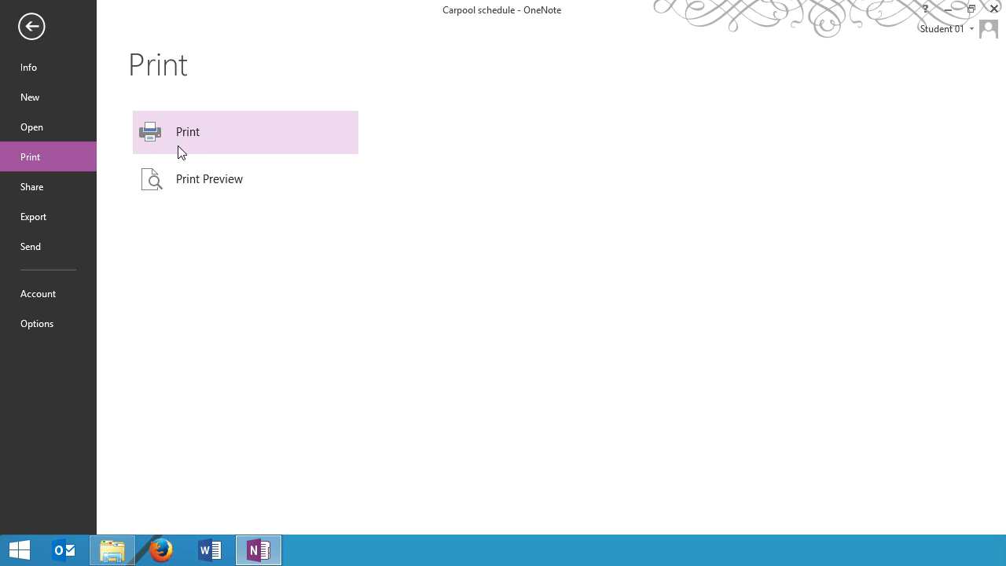
click(259, 180)
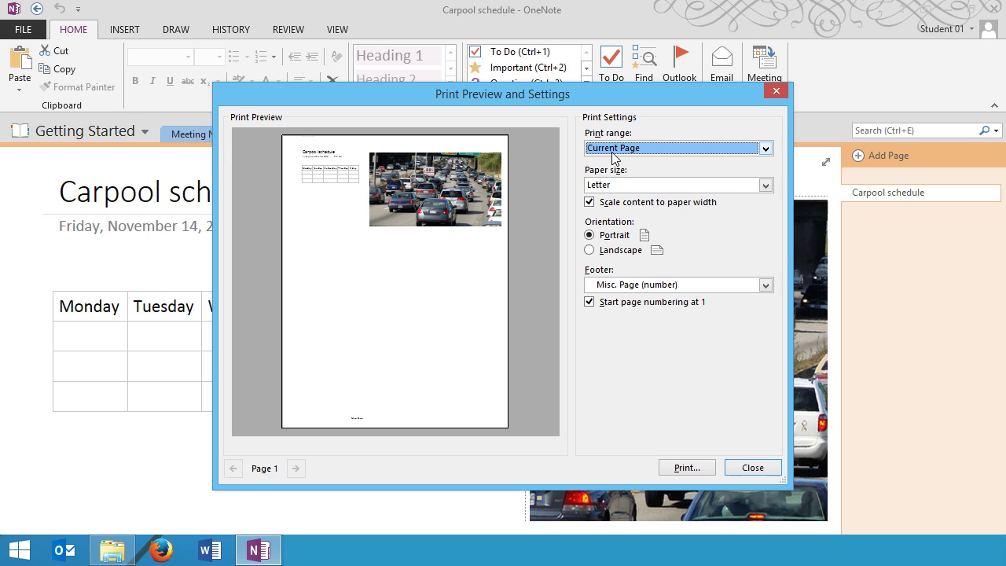
click(763, 148)
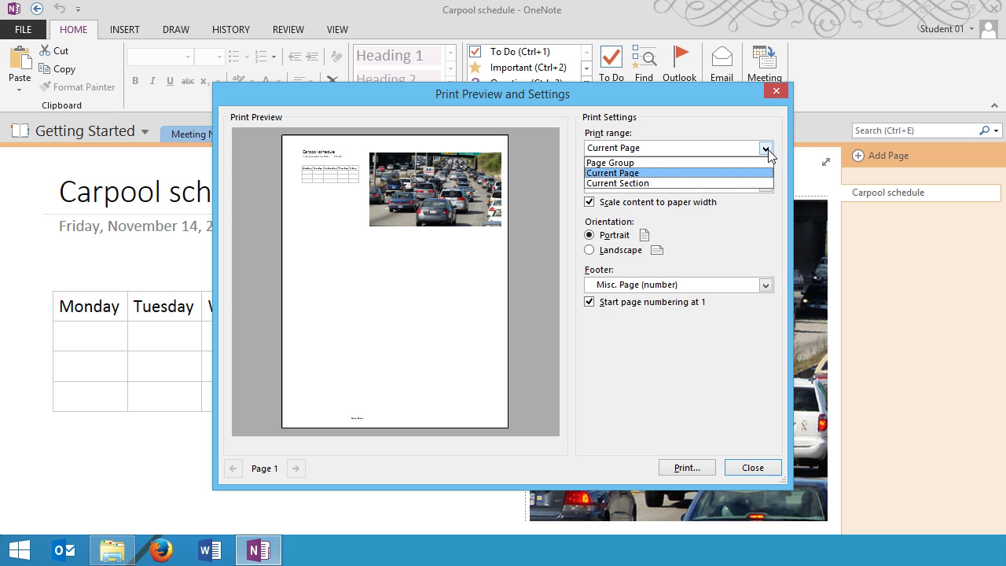
click(753, 163)
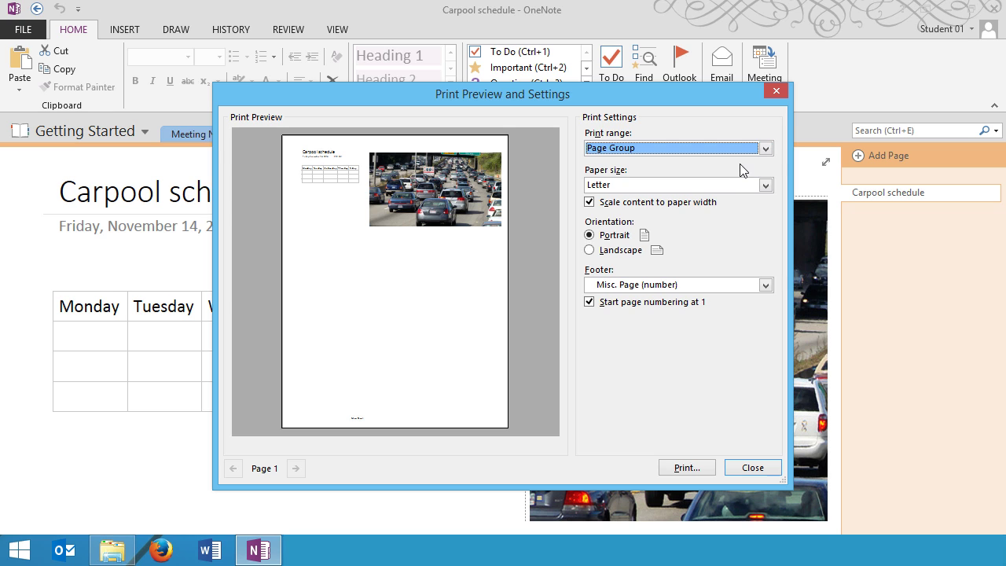
click(762, 150)
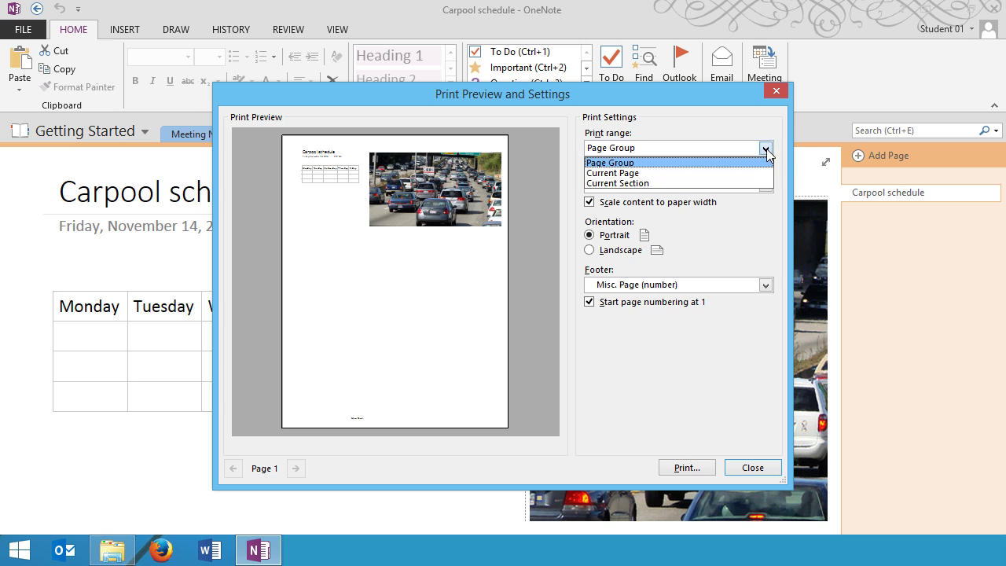
click(730, 184)
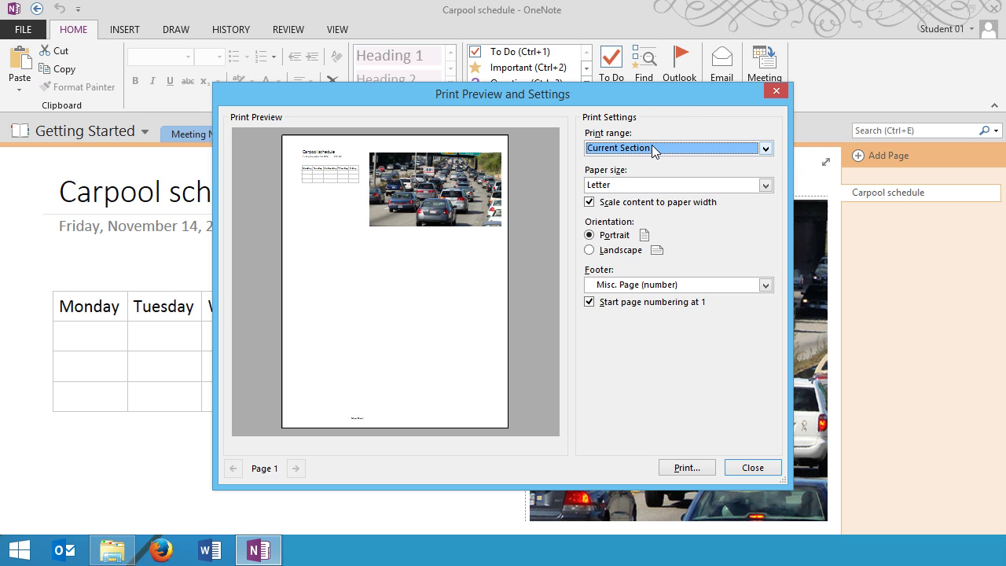
- Set the printout to Tabloid paper in Landscape orientation with the footer set to (none)
click(765, 185)
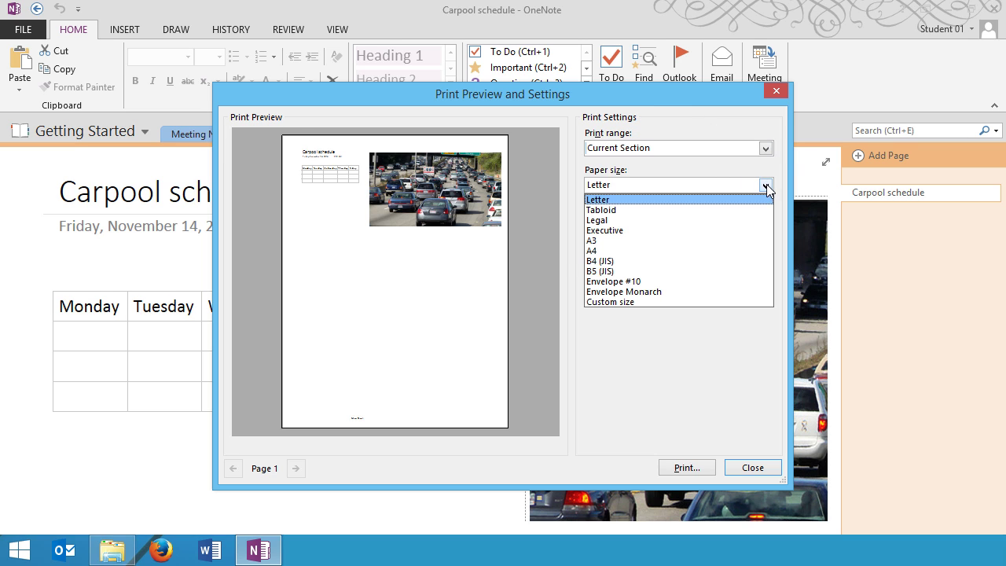
click(755, 209)
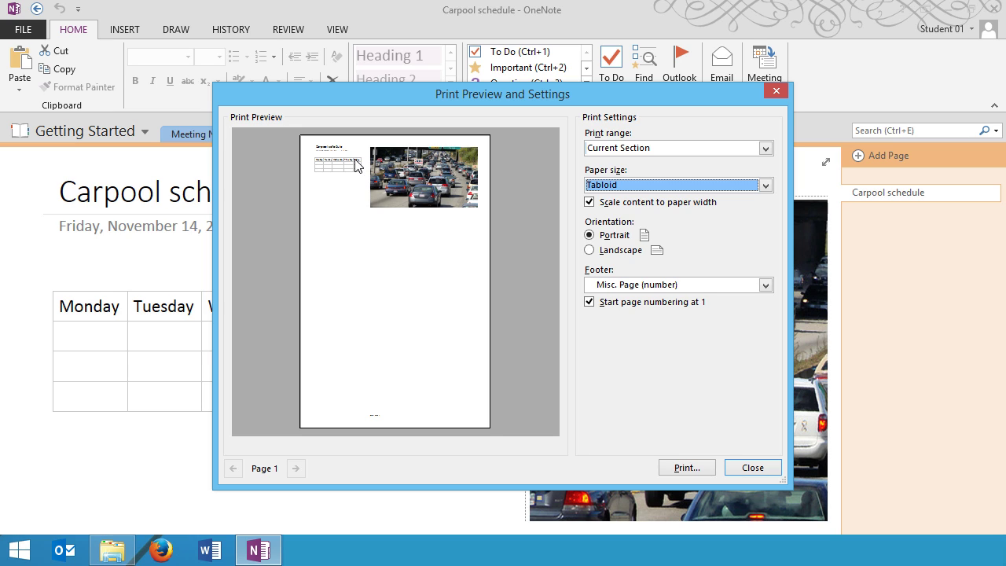
click(590, 250)
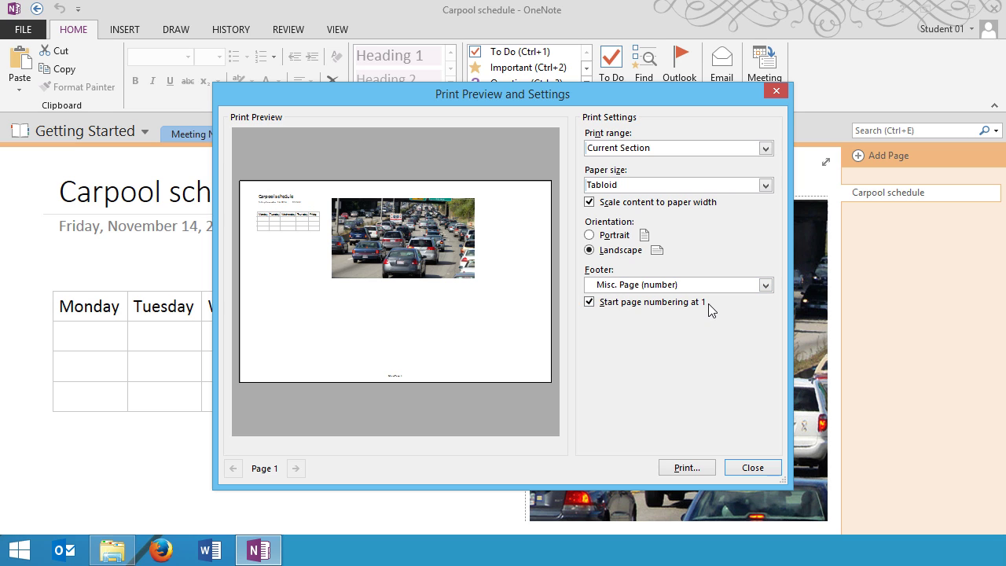
click(765, 285)
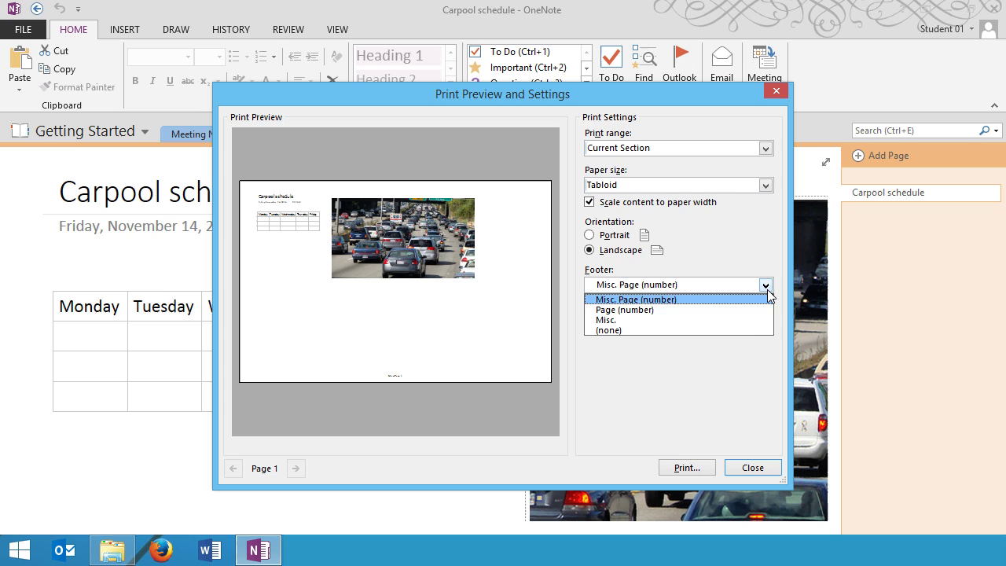
click(729, 327)
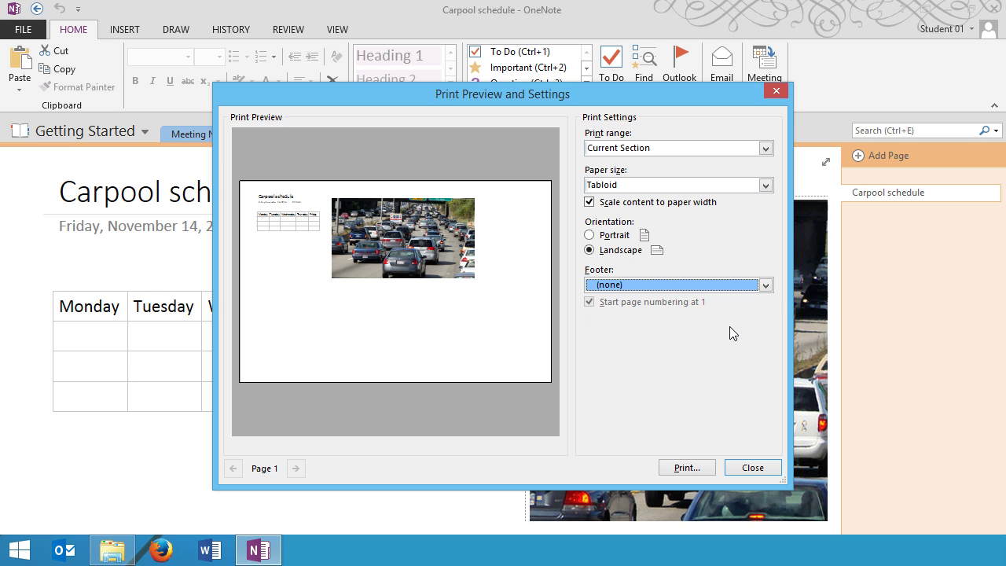
- Proceed to printing, choose the Canon iR5570/6570 Class Driver printer, and cancel the print job
click(687, 471)
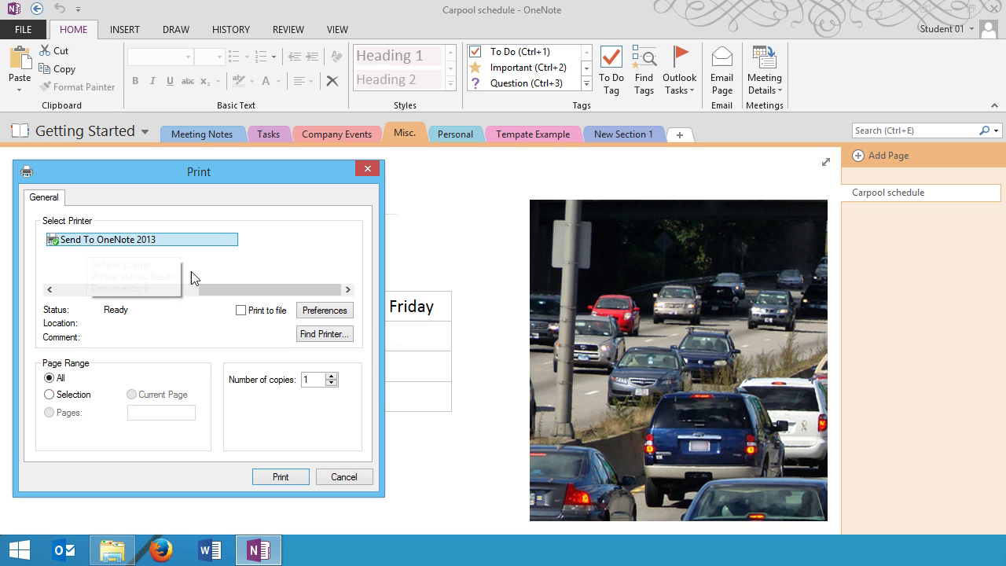
drag(201, 297, 72, 291)
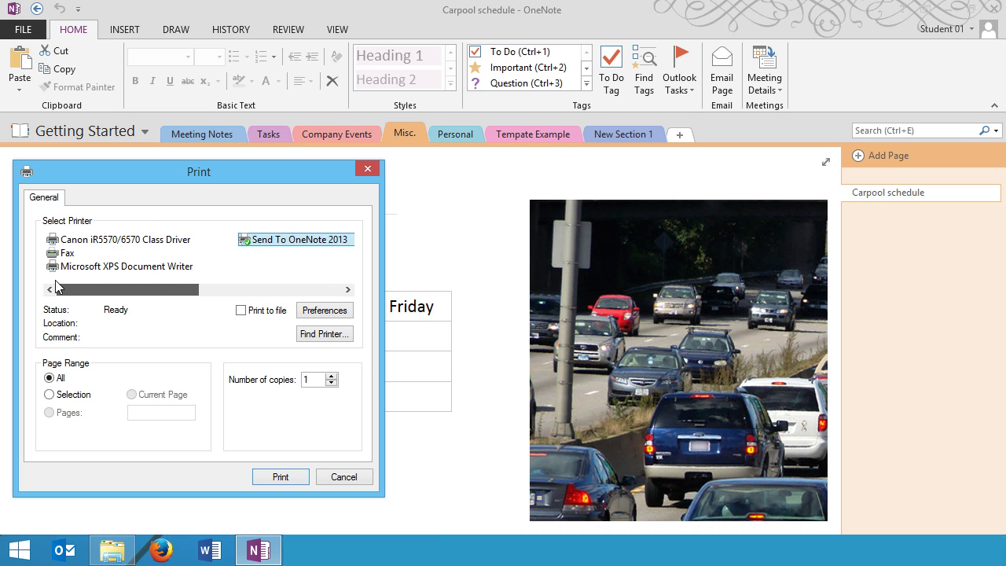
click(118, 240)
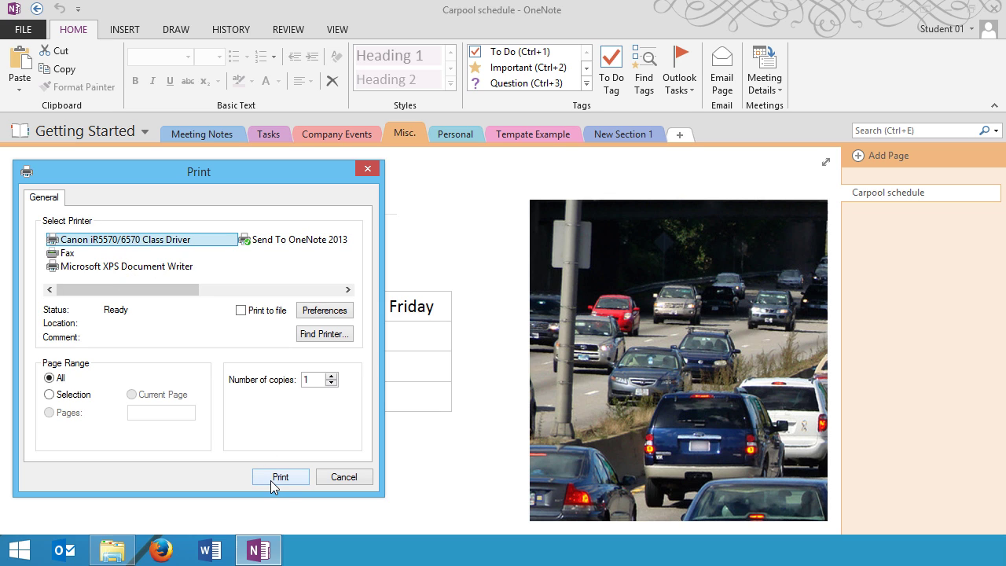
click(351, 483)
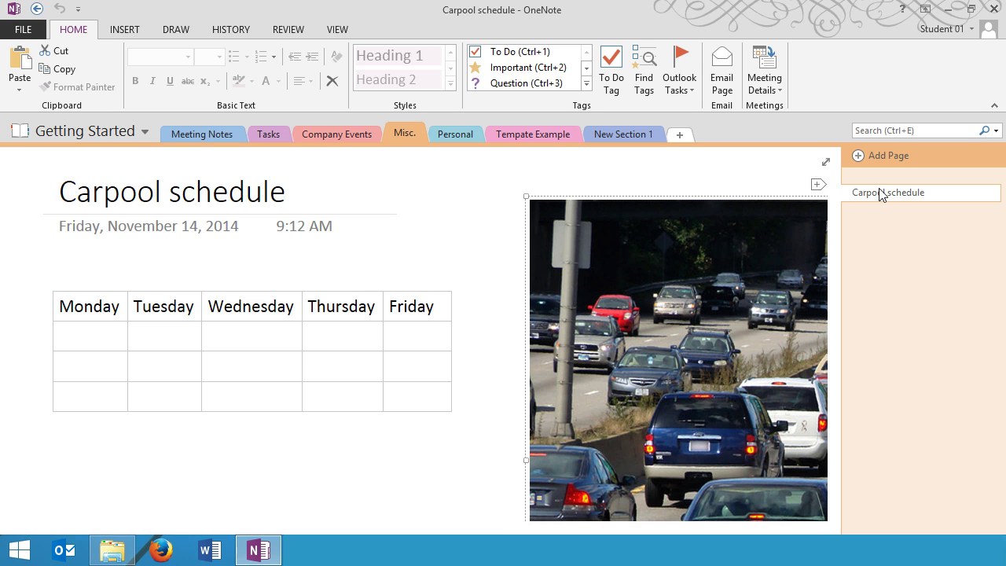
- Add two pages titled "November Group" and "December" to the end of the Misc. section
click(861, 158)
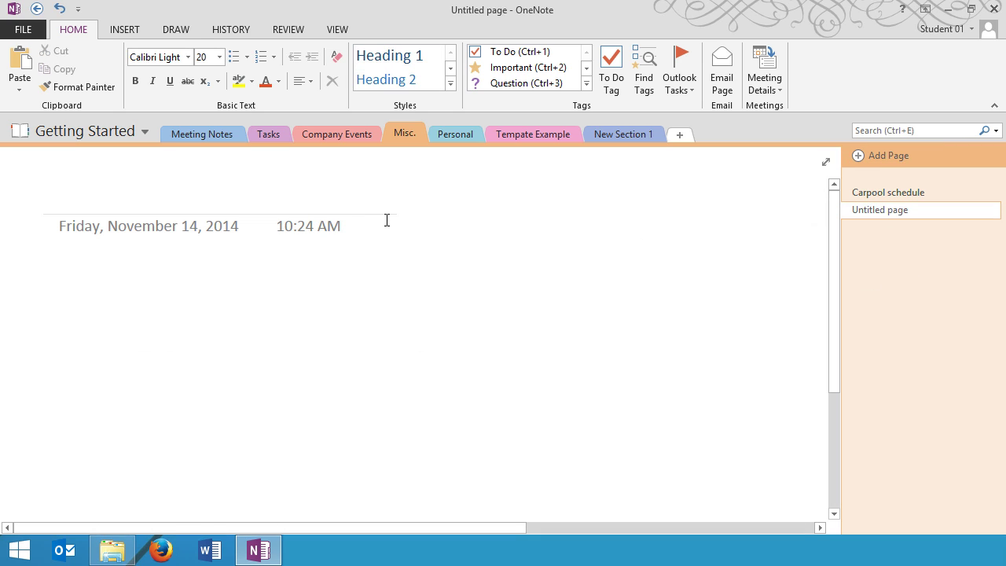
text(Novemb)
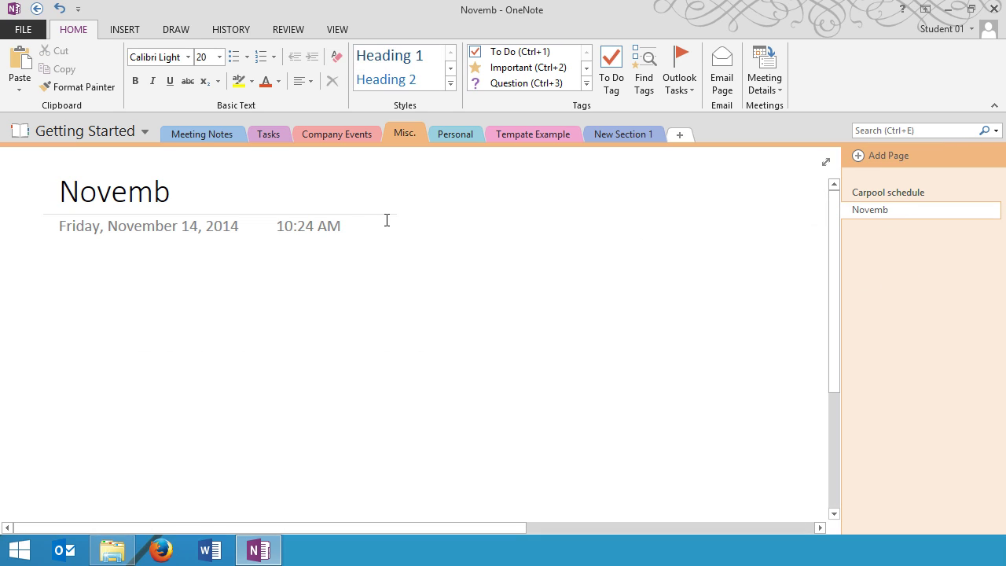
text(er Group)
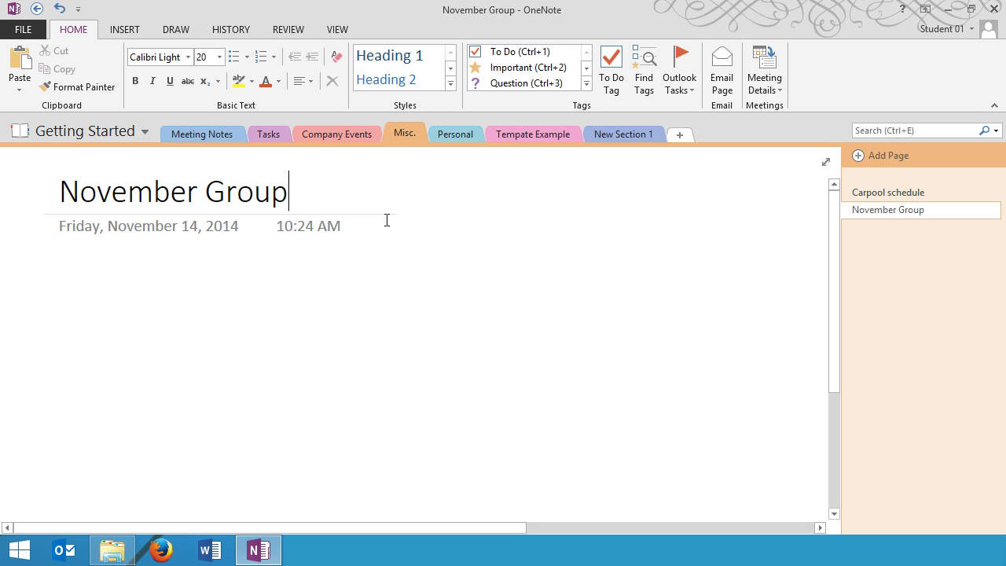
click(863, 154)
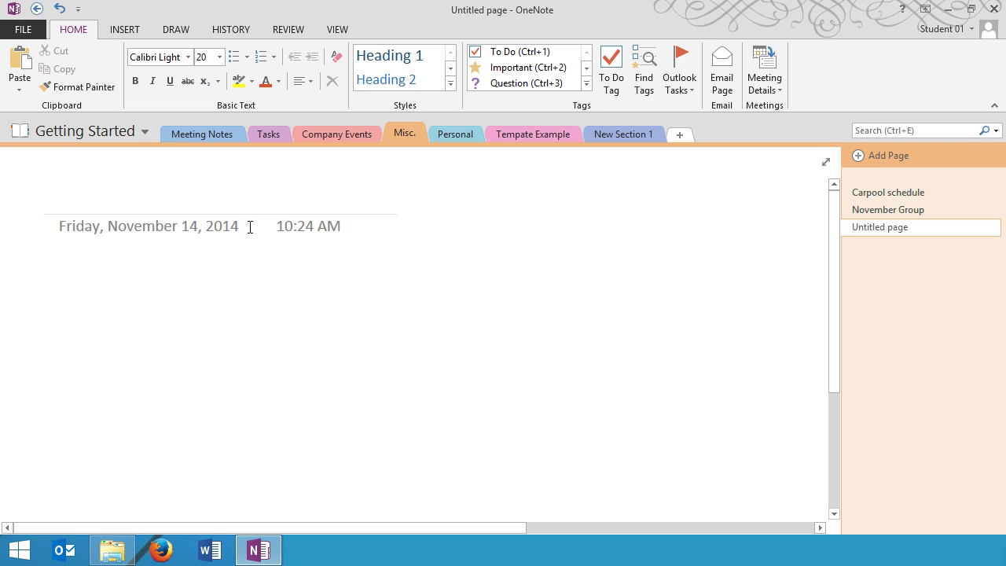
text(December)
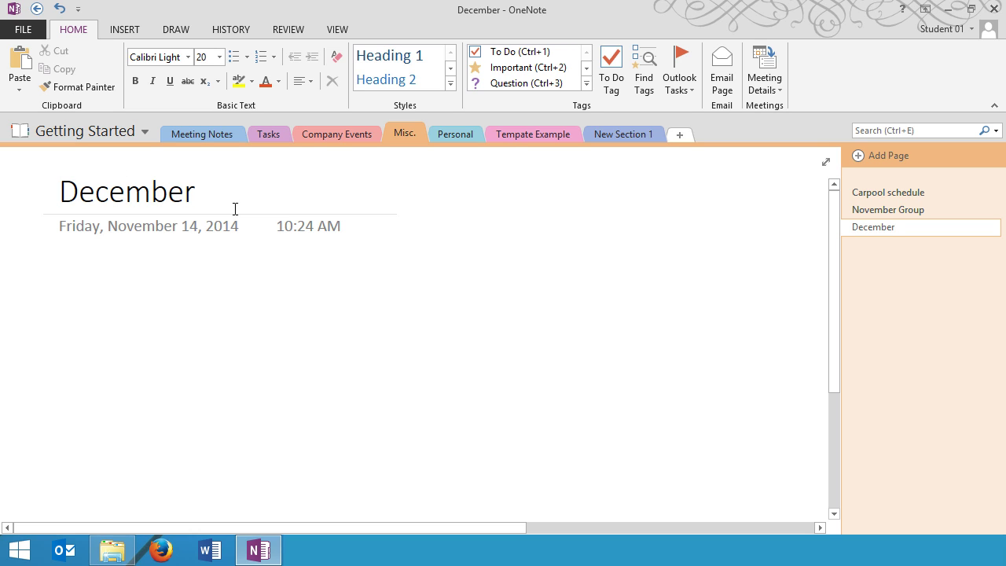
key(Return)
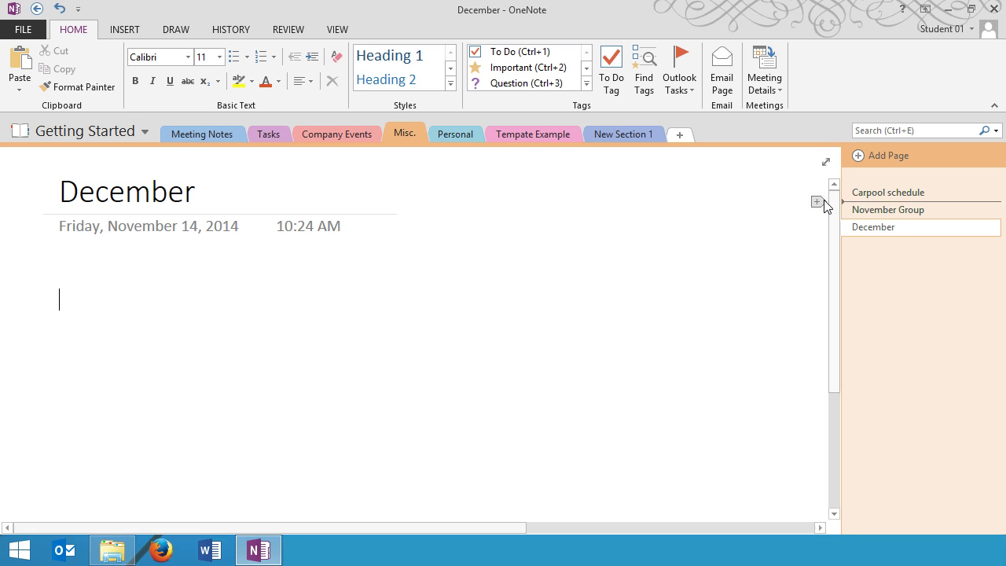
- Insert a page titled "2014" between the Carpool schedule and November Group pages
click(818, 200)
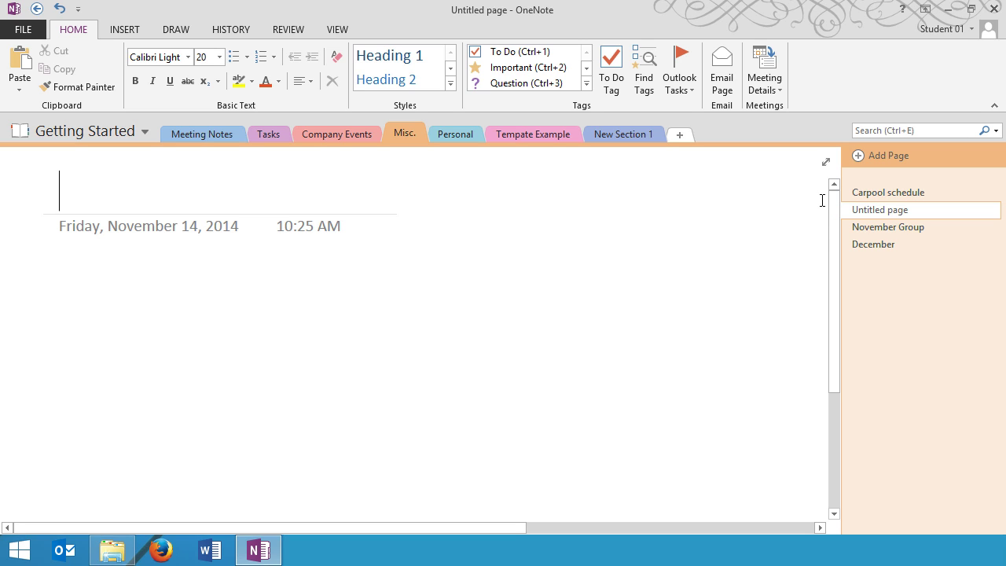
text(201)
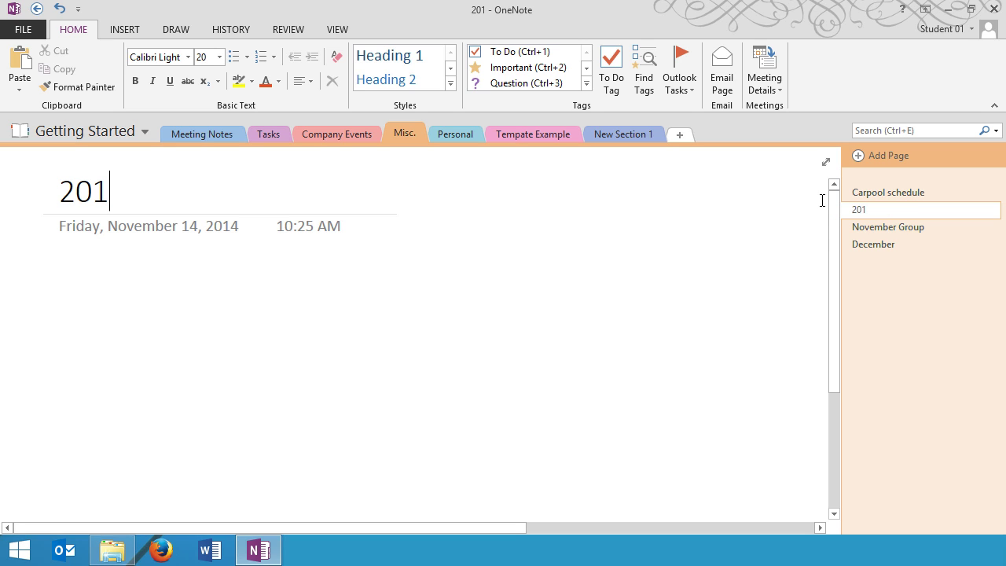
text(4)
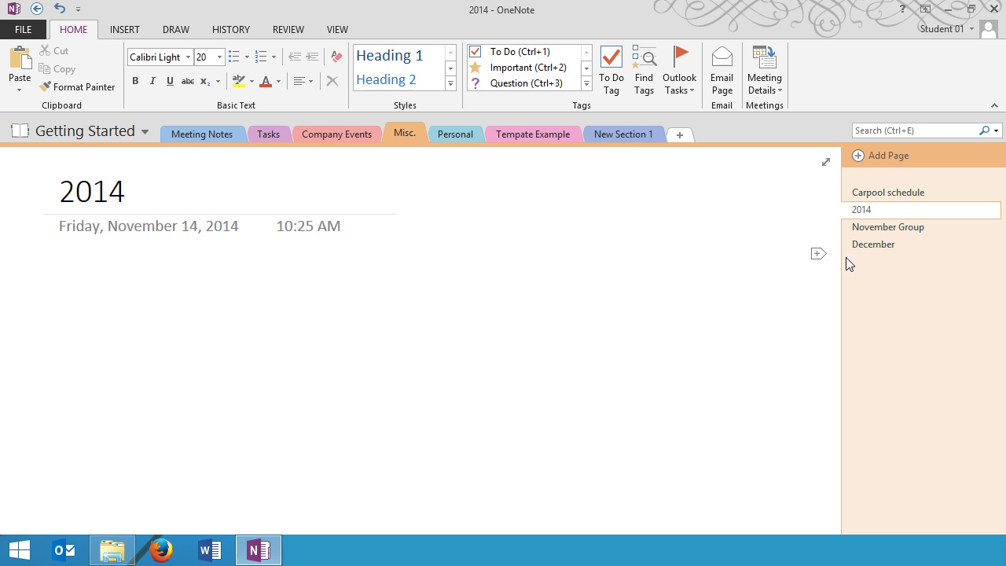
- Add a page titled "January" at the end of the Misc. section and insert a page titled "2015" directly before it
click(819, 254)
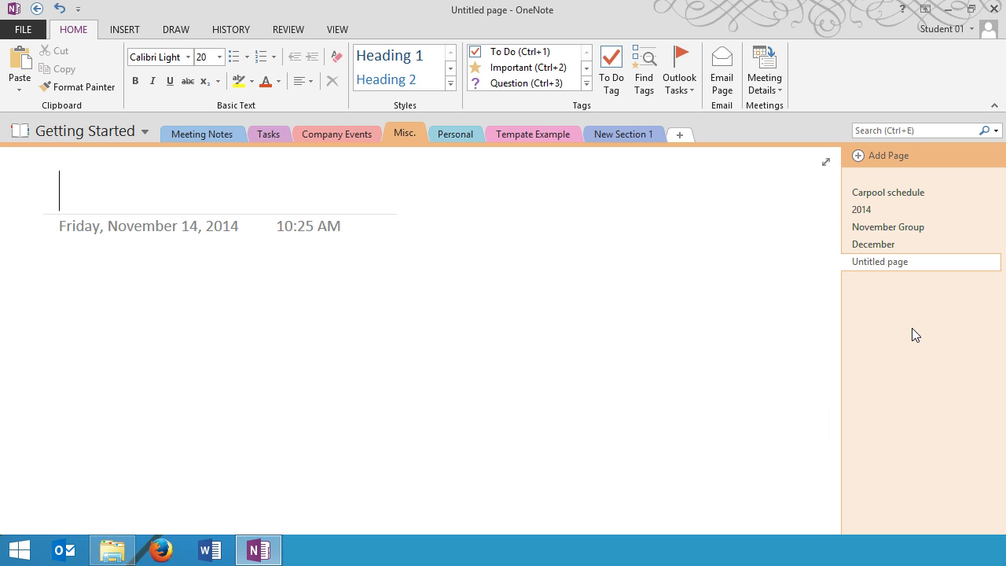
text(January)
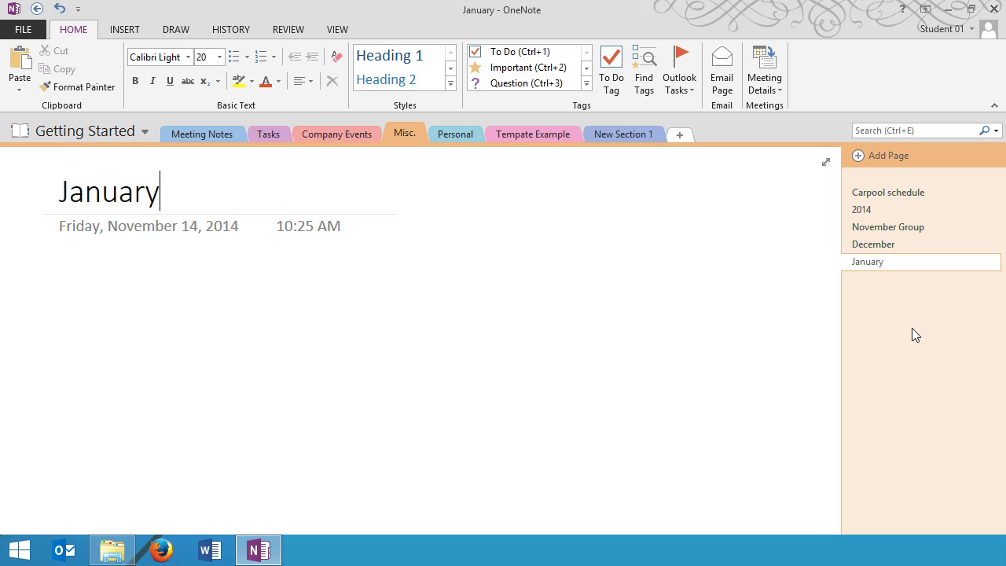
key(Return)
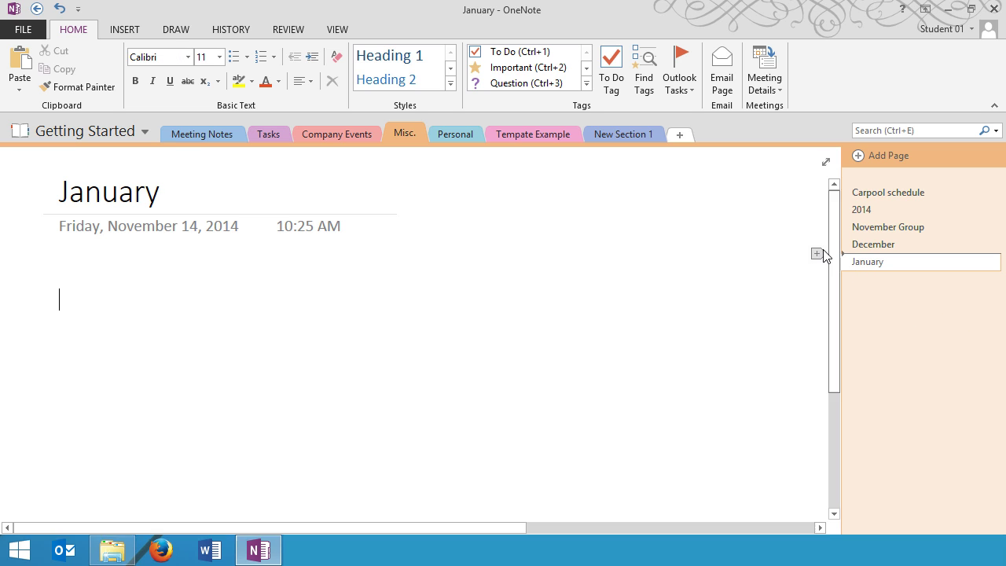
click(849, 272)
text(2015)
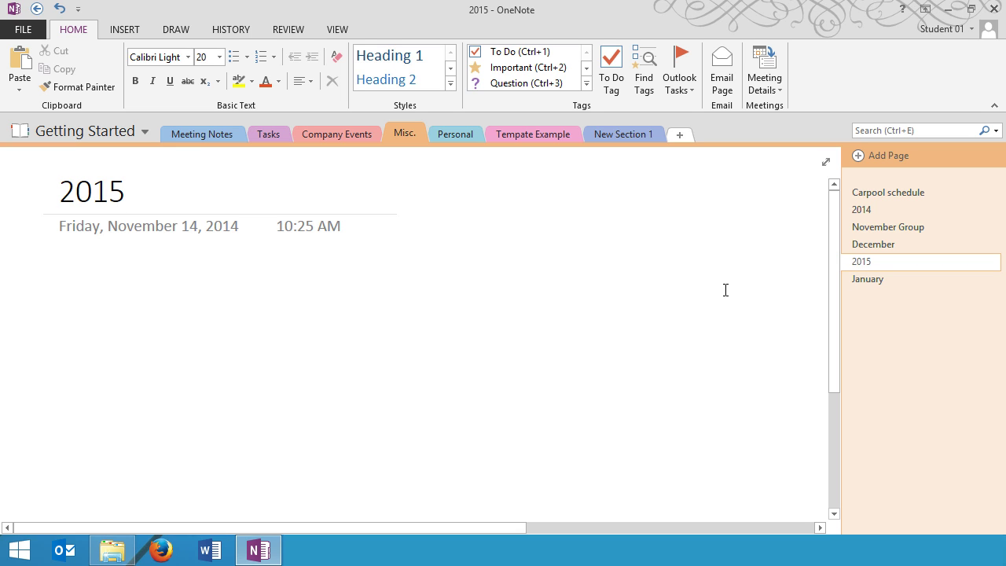
key(Return)
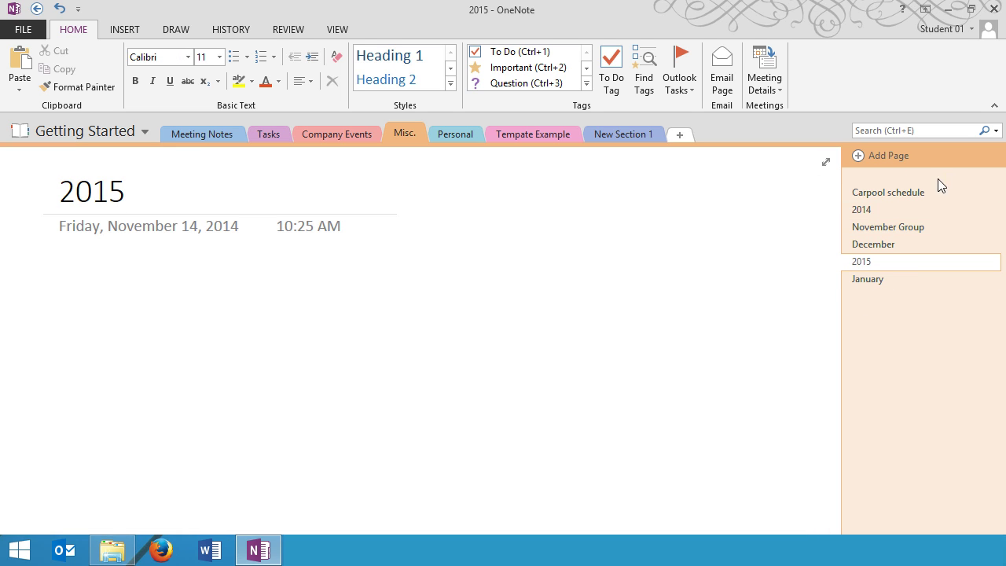
- Make the 2014 page a subpage of Carpool schedule and demote November Group two levels beneath 2014
right_click(860, 211)
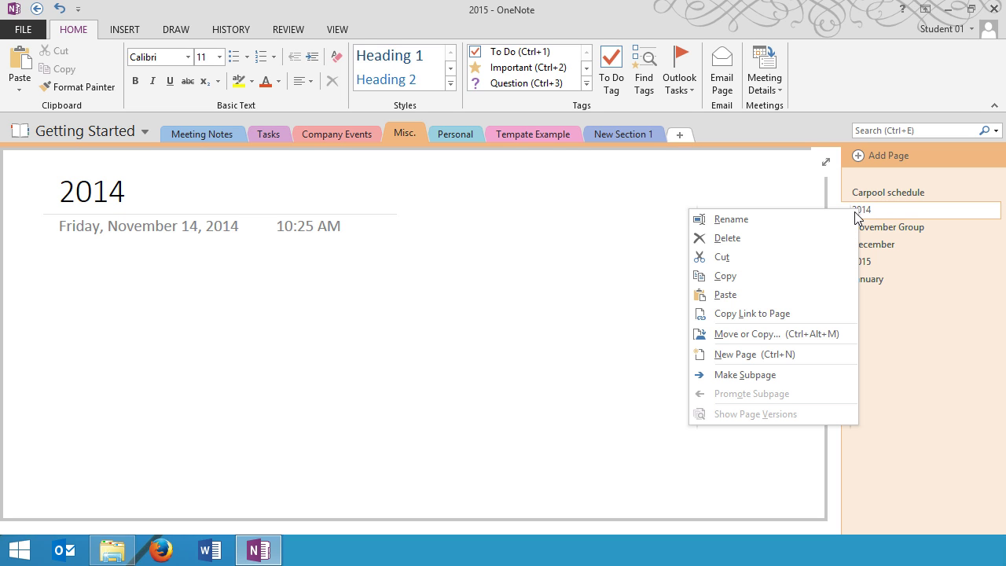
click(774, 375)
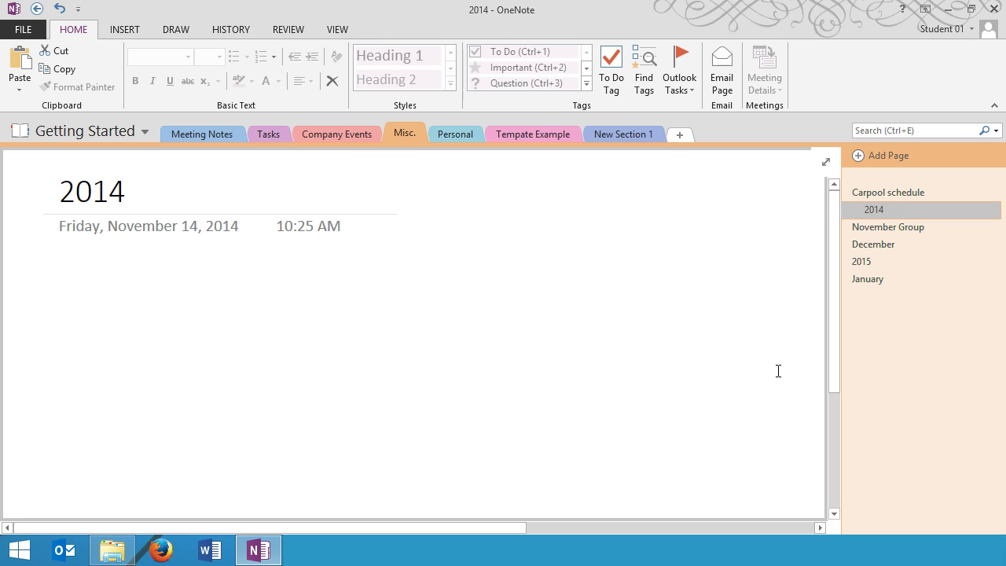
right_click(873, 229)
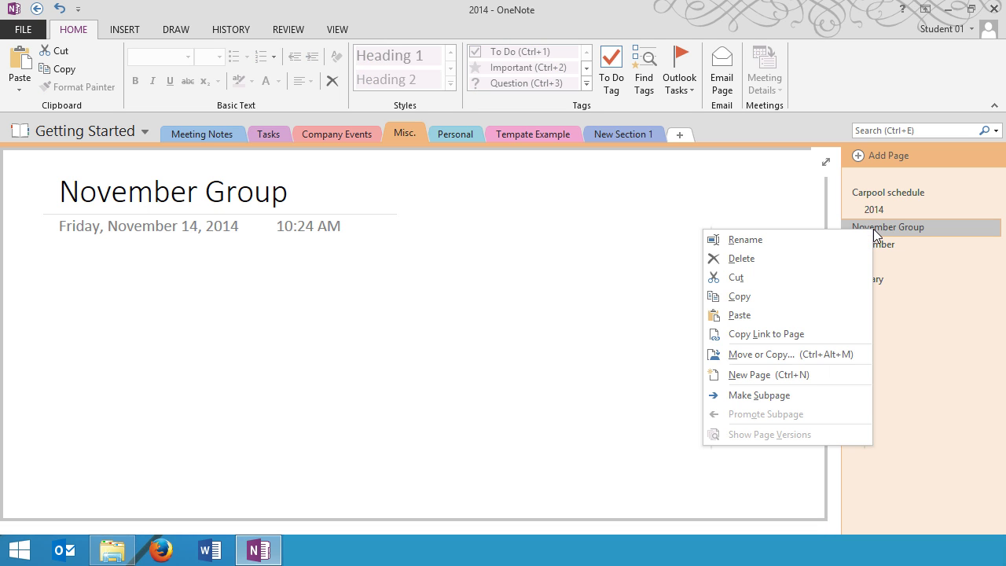
click(792, 394)
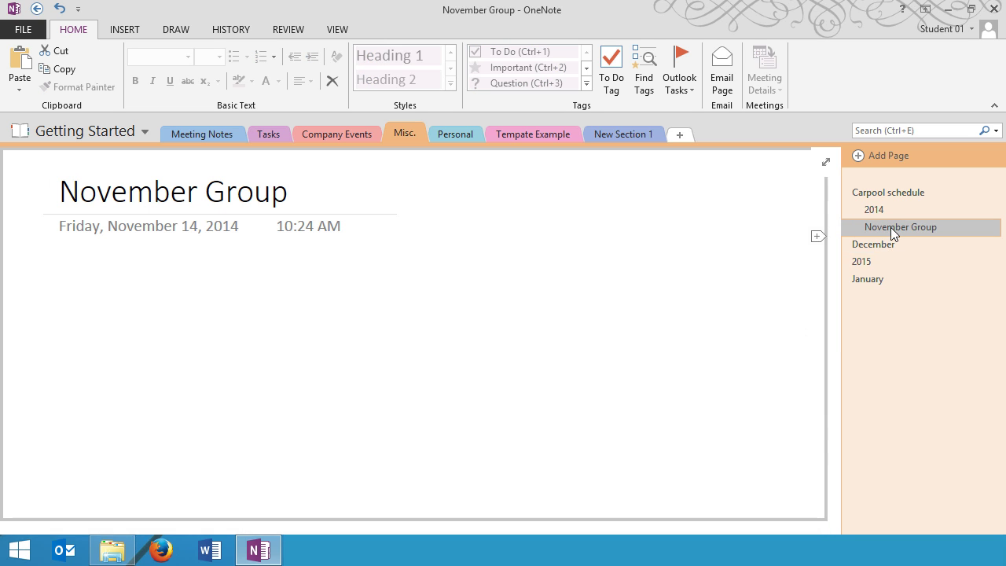
right_click(890, 227)
click(805, 390)
- Demote the December page two subpage levels, aligning it with November Group under 2014
right_click(867, 248)
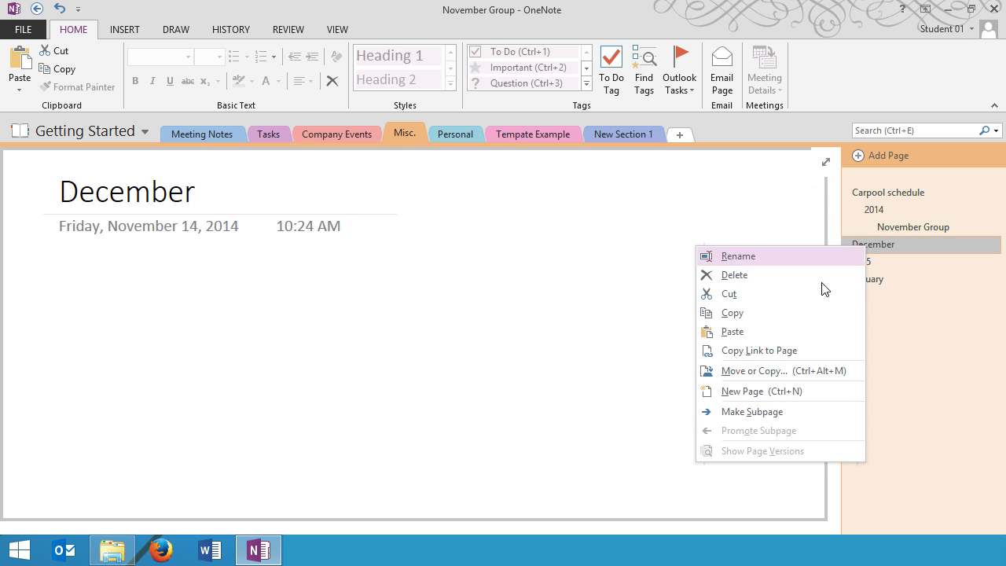
click(752, 411)
right_click(901, 247)
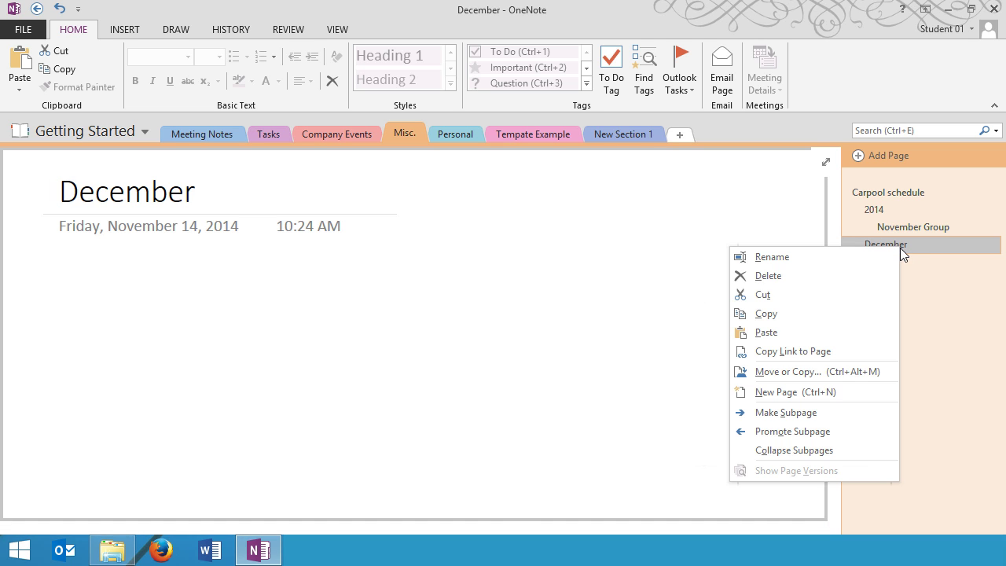
click(825, 415)
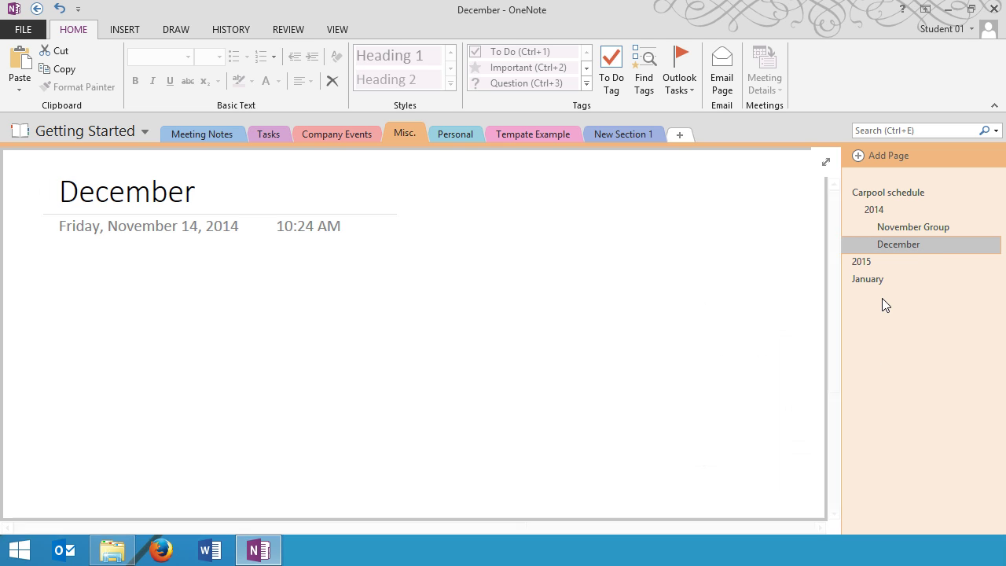
- Make 2015 a first-level subpage and January a second-level subpage beneath it
right_click(868, 265)
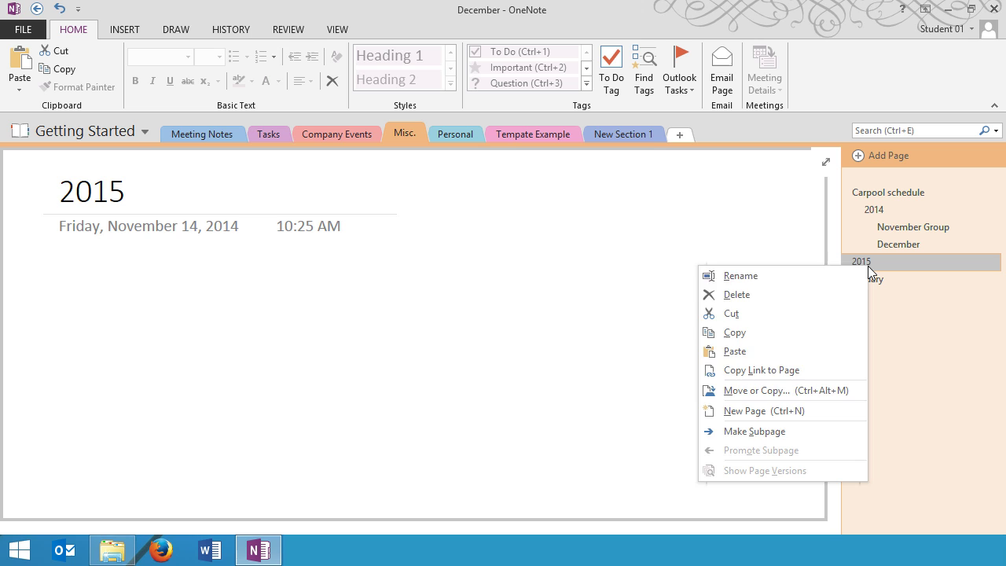
click(794, 433)
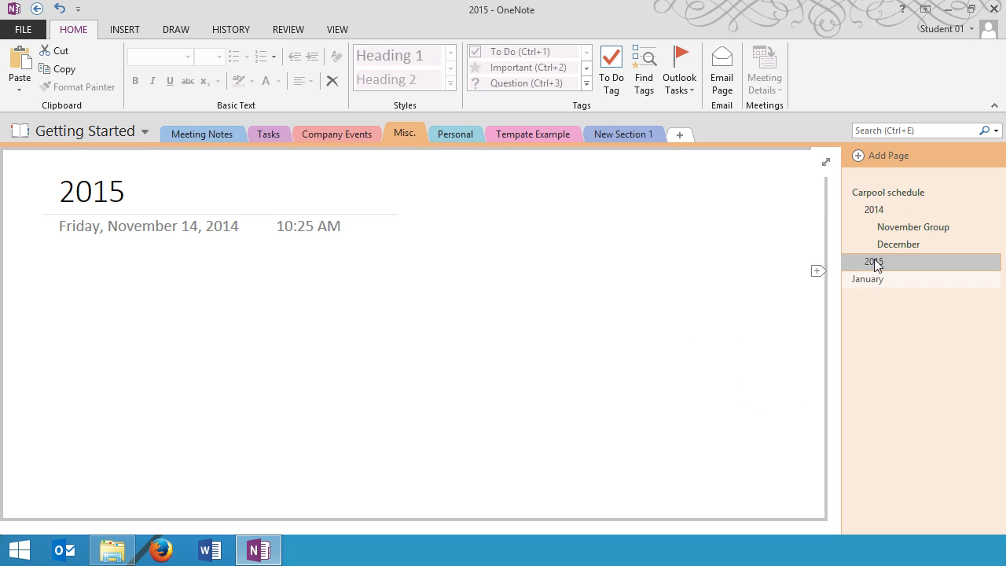
right_click(865, 278)
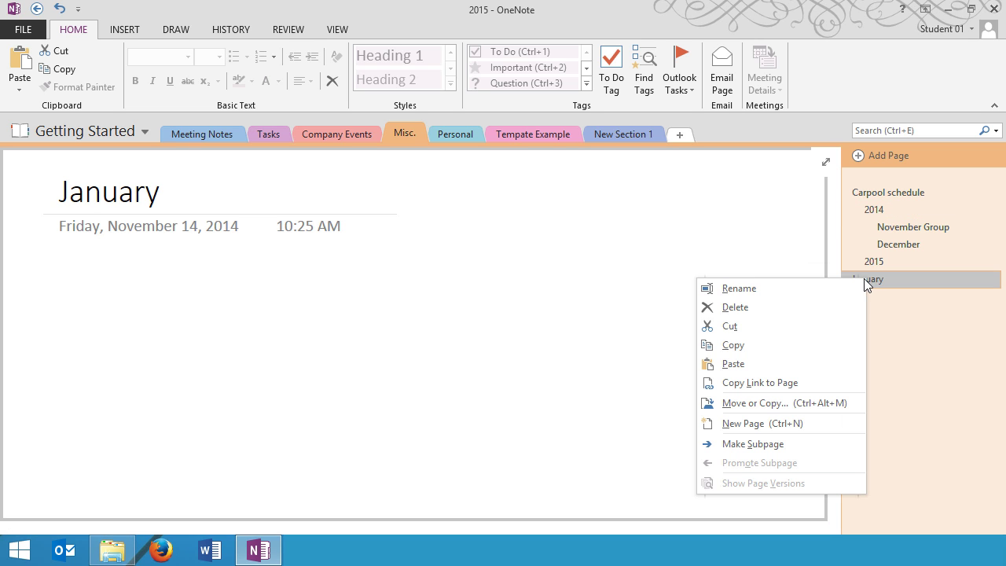
click(812, 448)
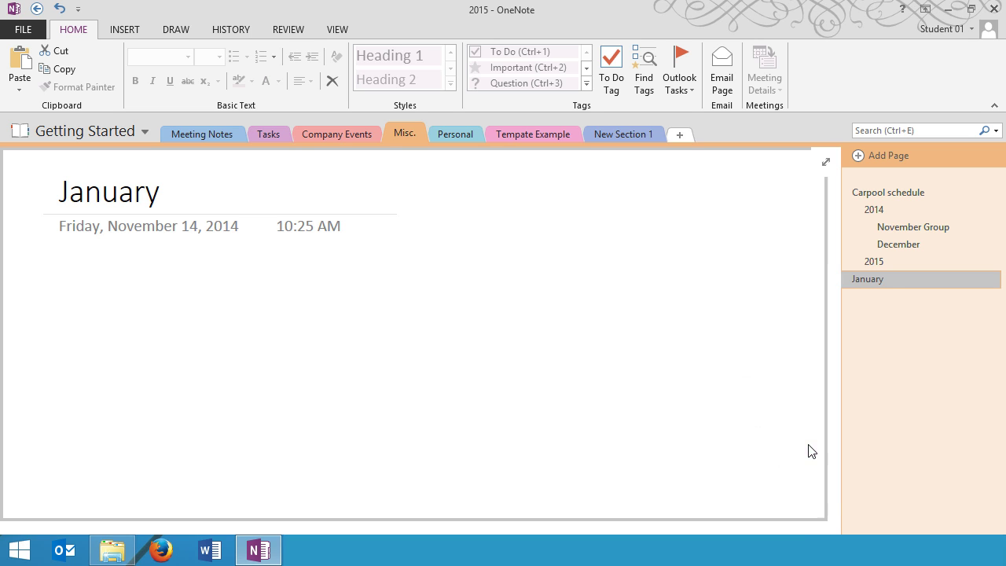
right_click(892, 284)
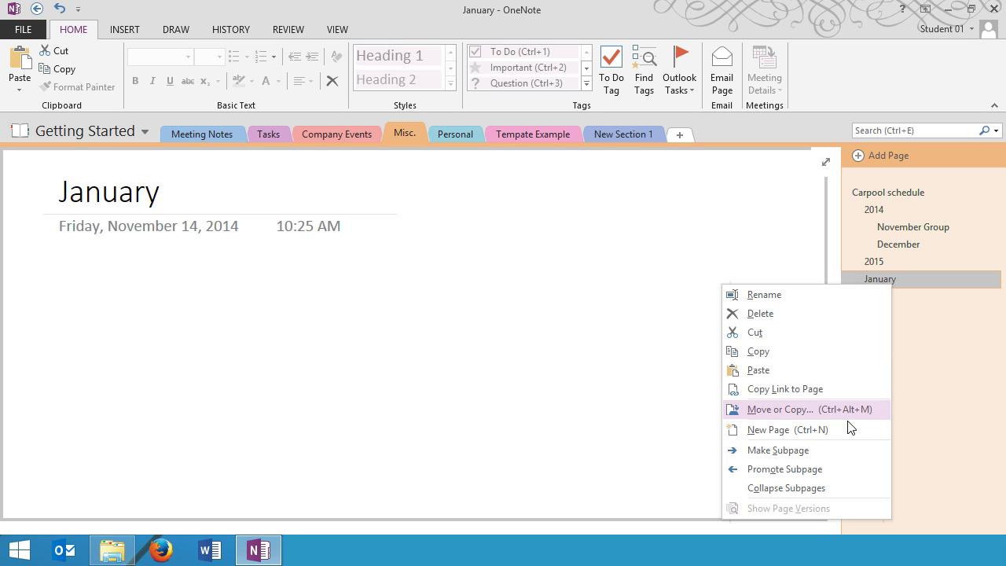
click(837, 451)
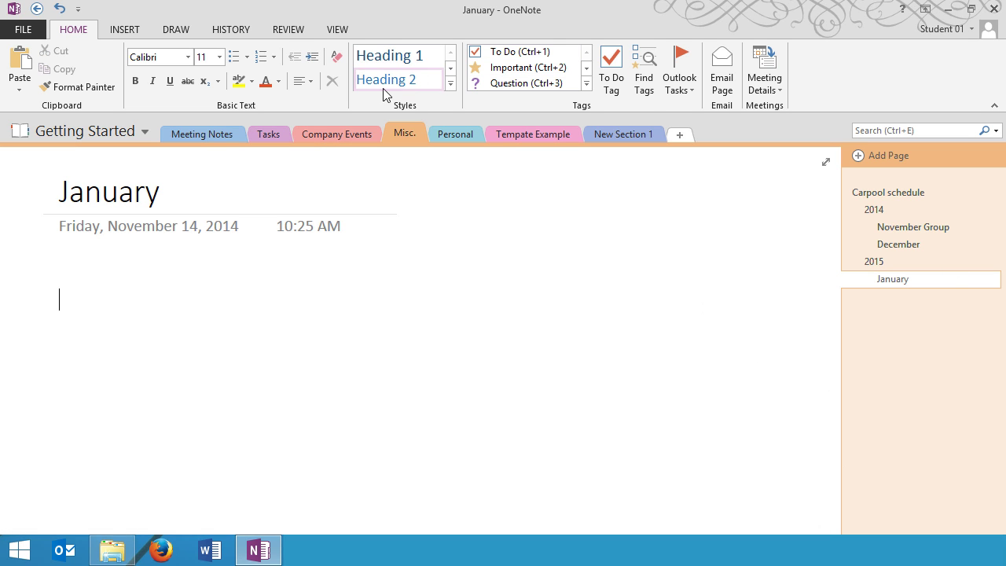
- On the Holiday Party page of the Company Events section, shrink the snowflake picture to slightly more than half its size
click(327, 134)
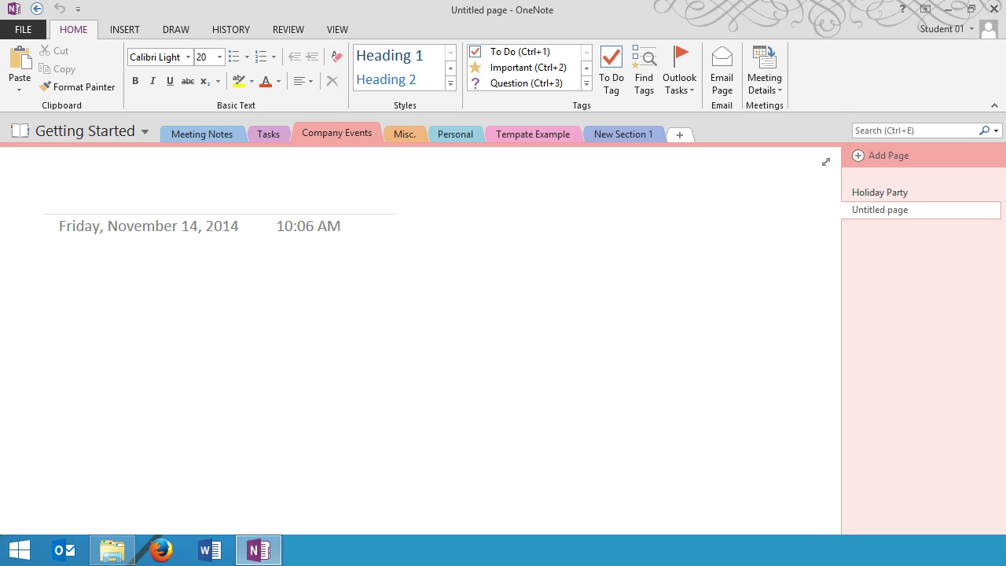
click(894, 191)
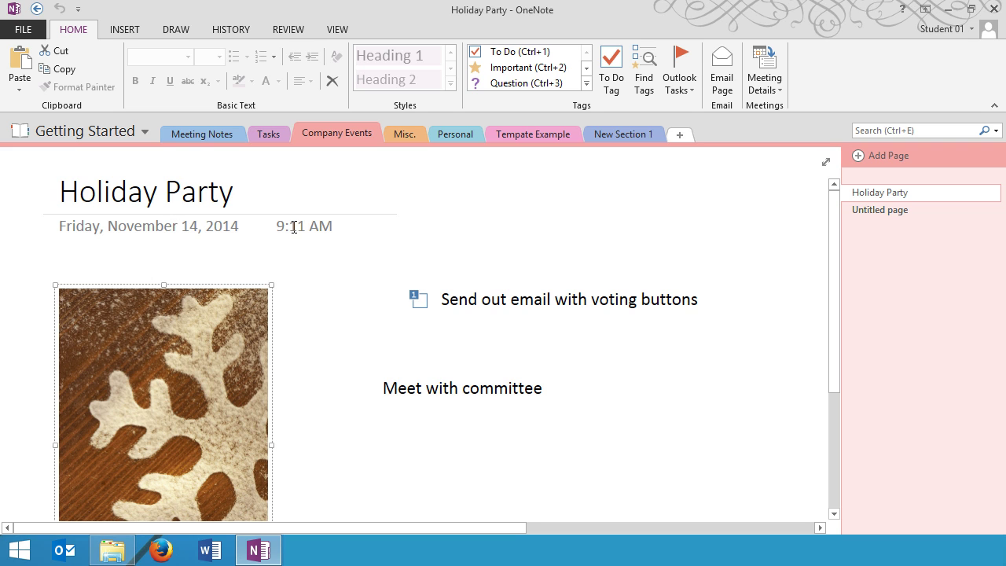
scroll(292, 224, down, 2)
scroll(400, 251, up, 1)
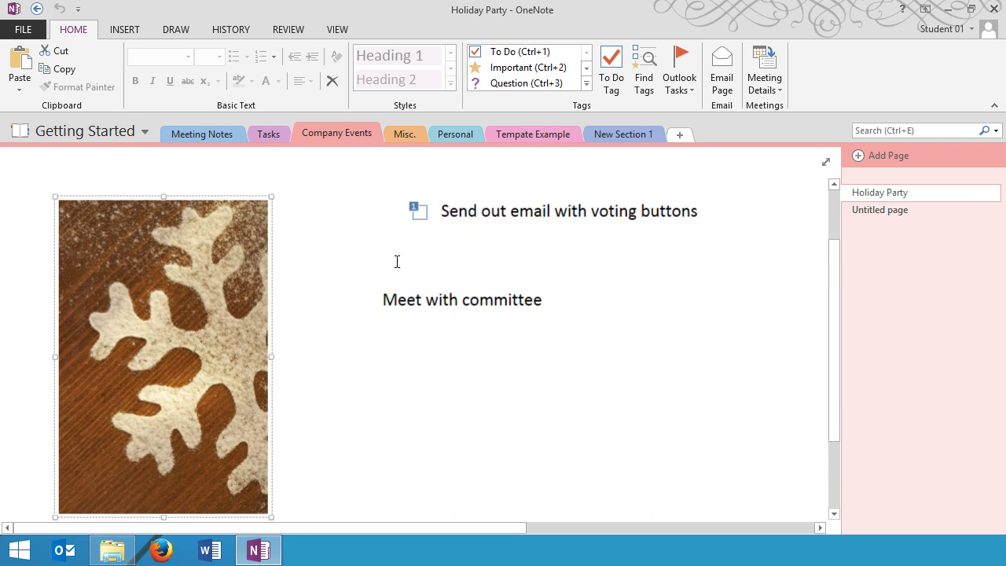
click(178, 297)
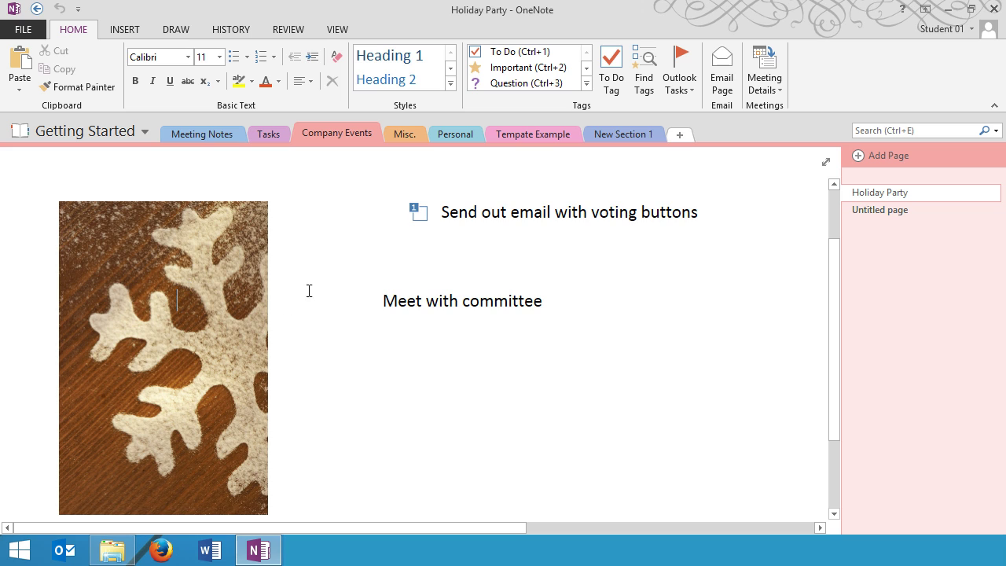
scroll(309, 290, down, 1)
click(260, 416)
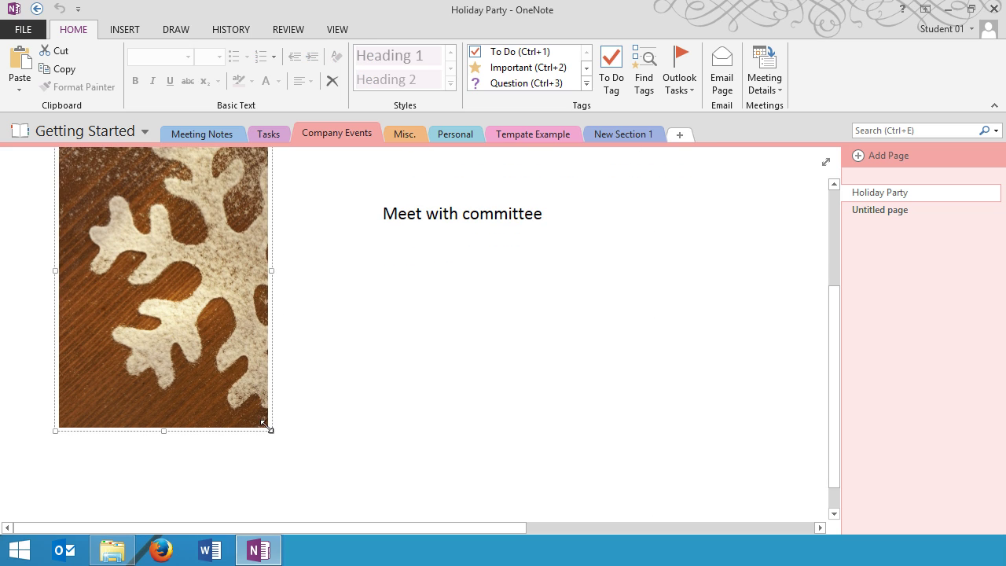
drag(264, 425, 181, 295)
click(384, 272)
scroll(463, 387, up, 2)
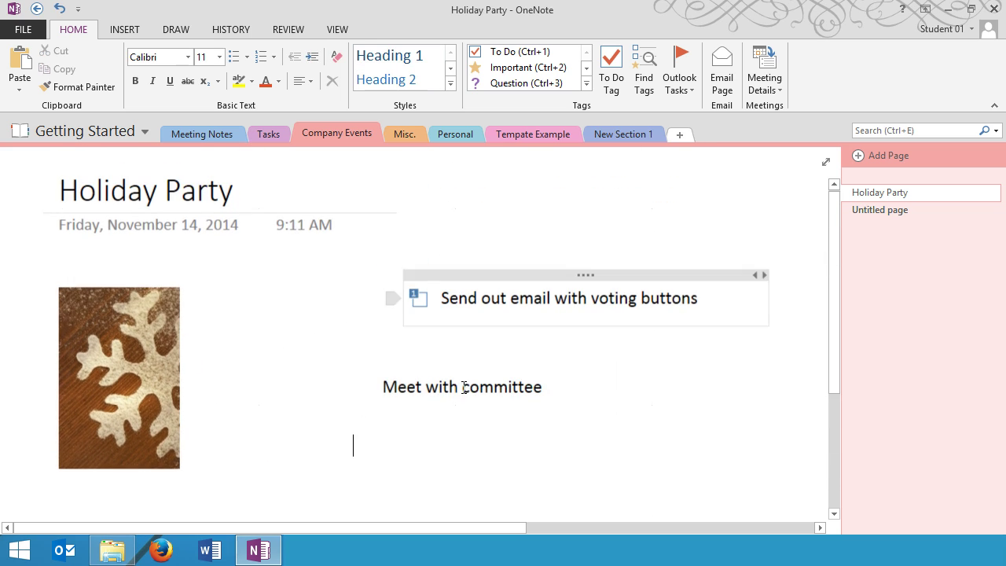
- Move the "Meet with committee" and "Send out email with voting buttons" notes close beside the snowflake picture
drag(464, 364, 327, 360)
click(462, 331)
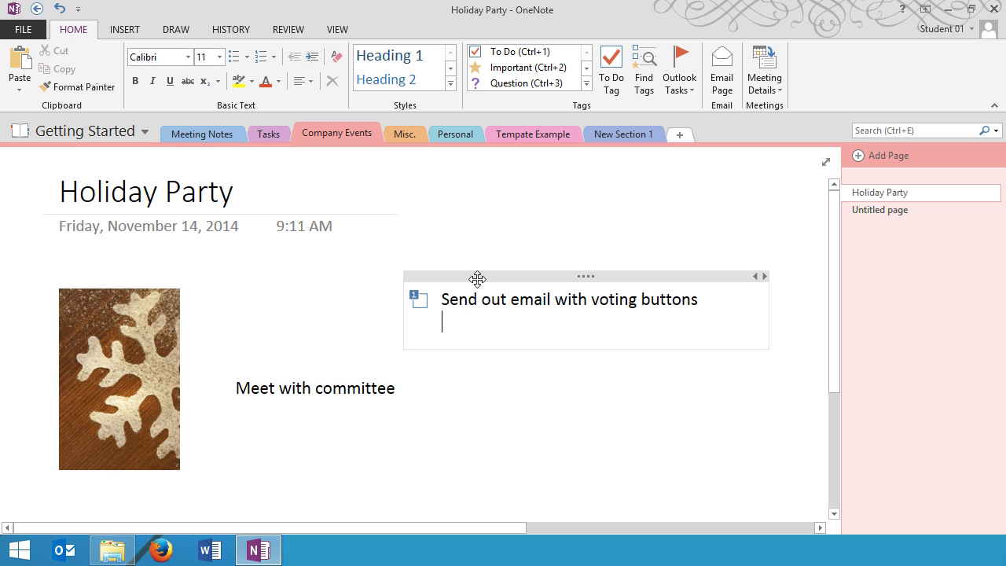
drag(477, 279, 301, 285)
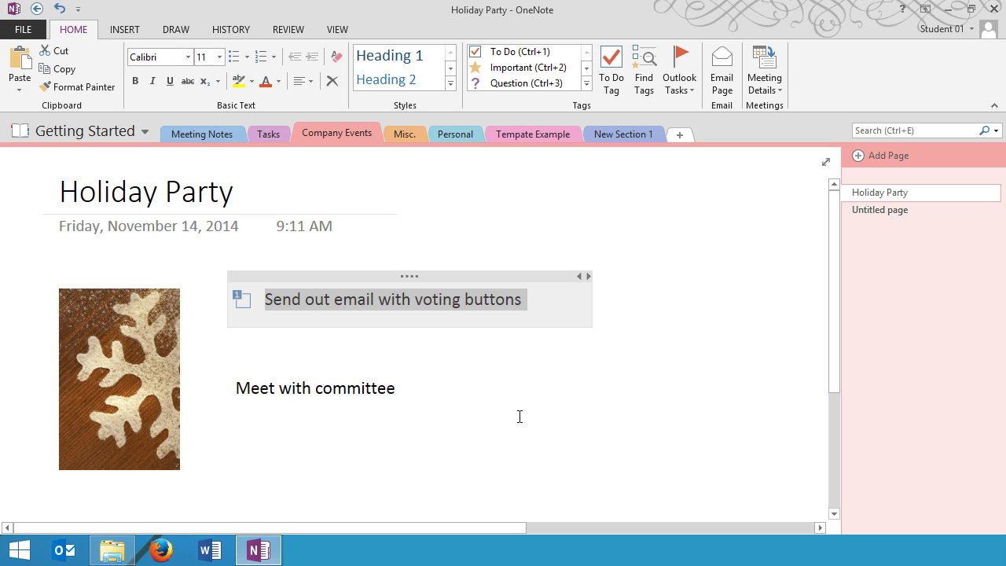
- Add a note headed "List of Names" between the two existing notes, with a bulleted list of three first names
click(532, 386)
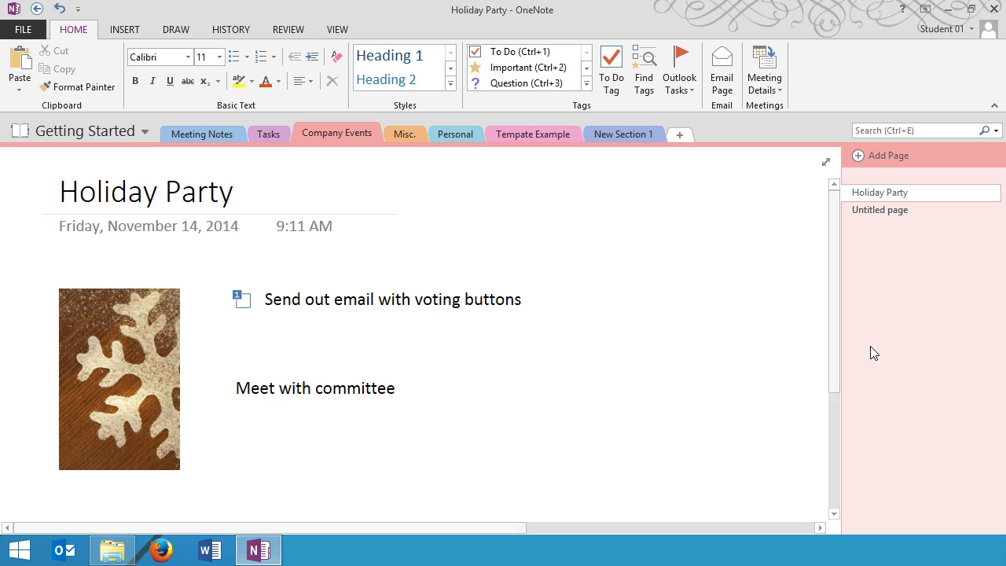
text(Lis)
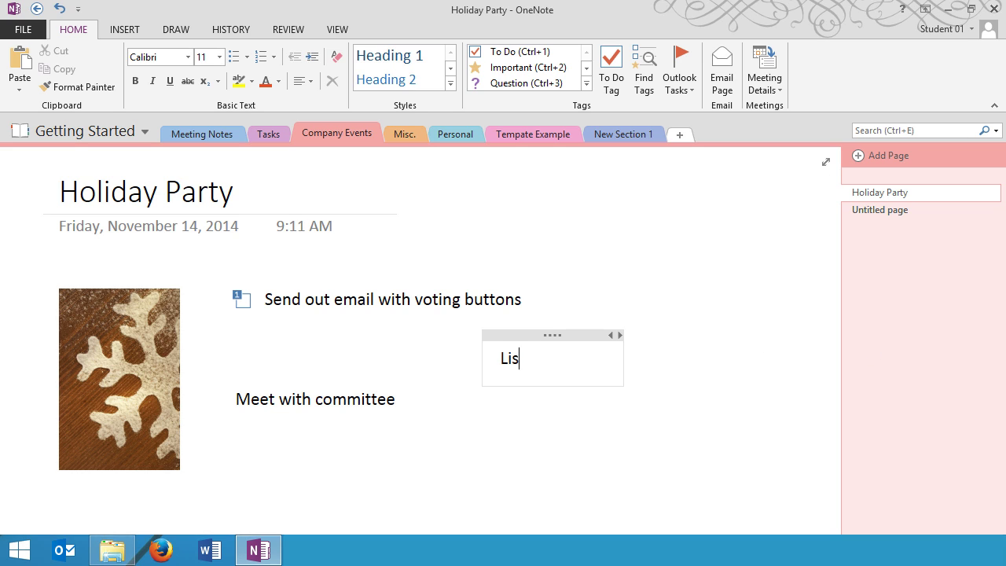
text(t of Names)
key(Return)
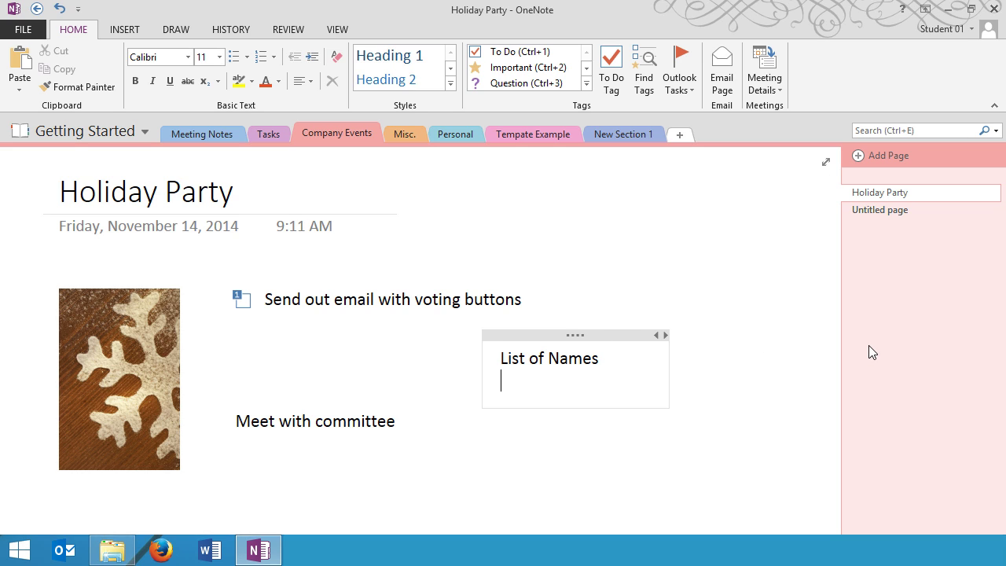
click(232, 58)
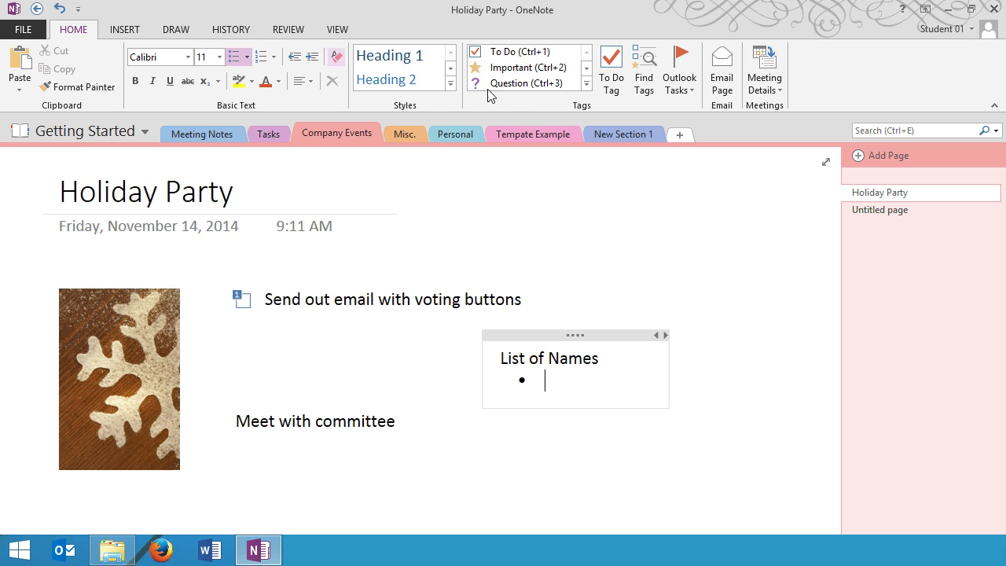
text(Jon)
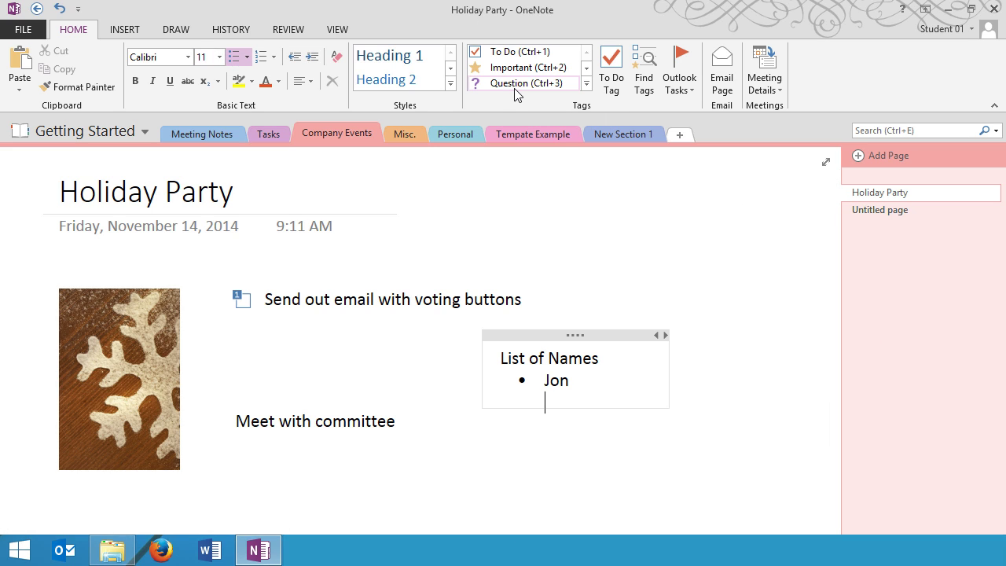
key(Return)
text(Chris)
key(Return)
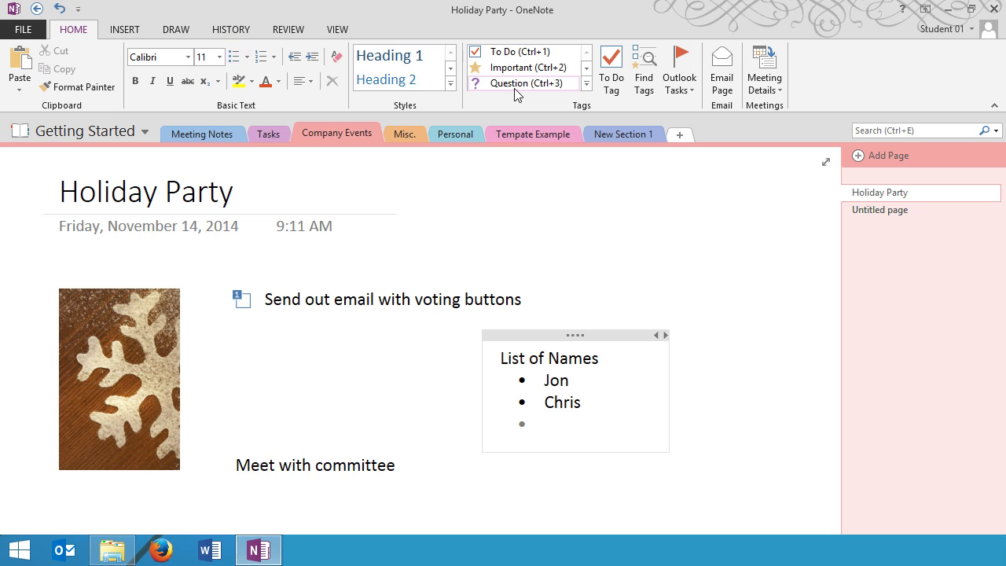
text(David)
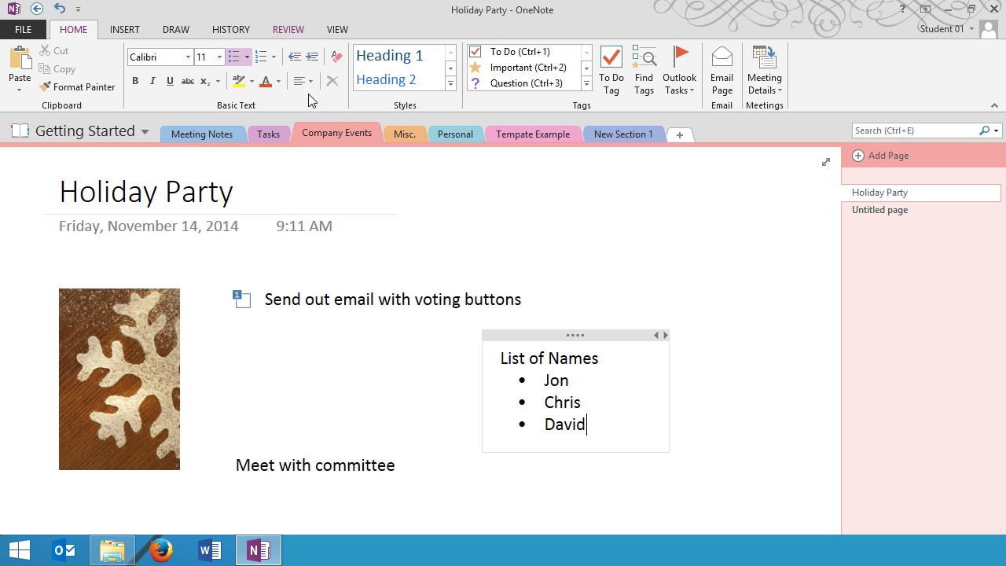
- Rename the untitled page in the Company Events section as Location for Annual Meeting
right_click(891, 214)
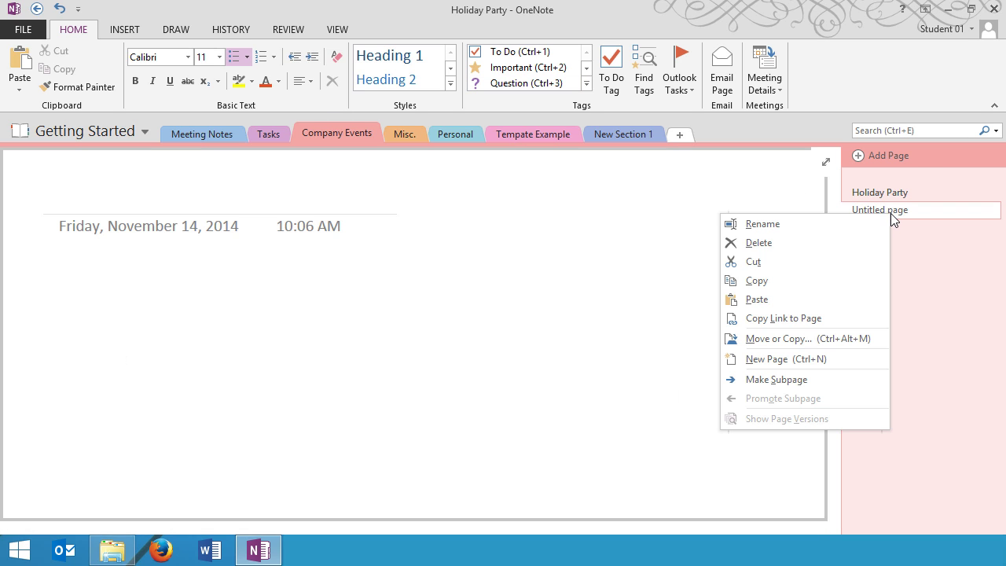
click(848, 225)
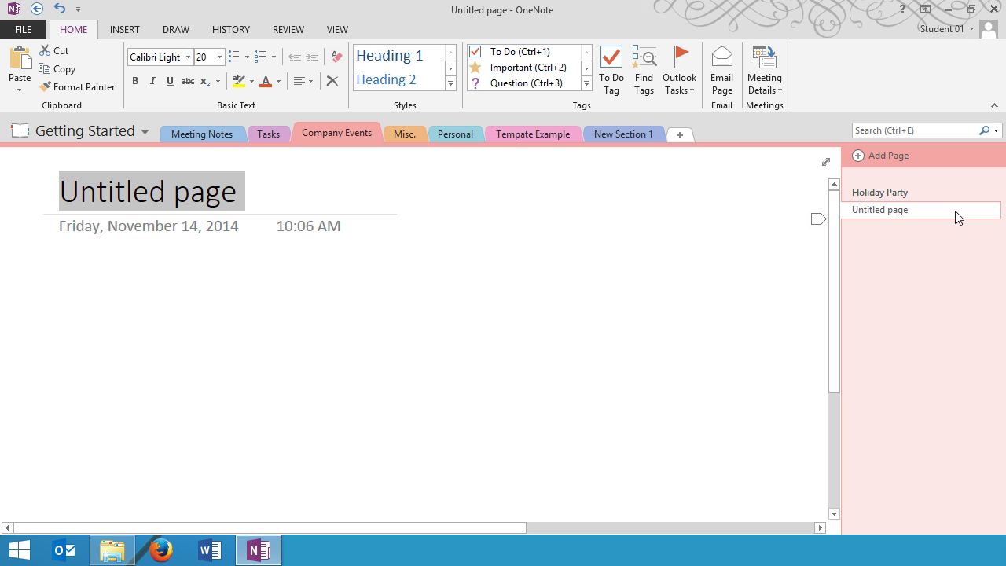
text(Location)
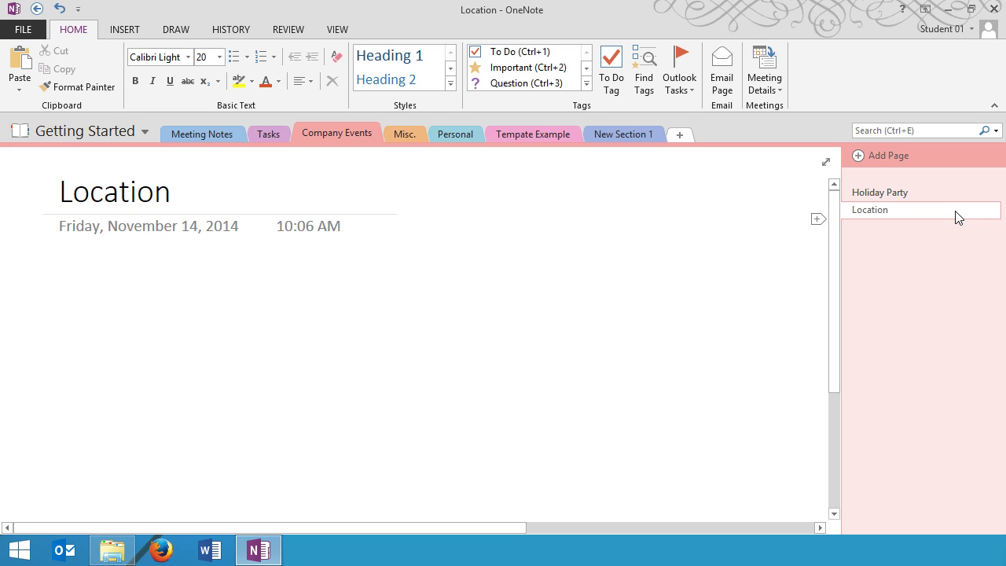
text( for Annua)
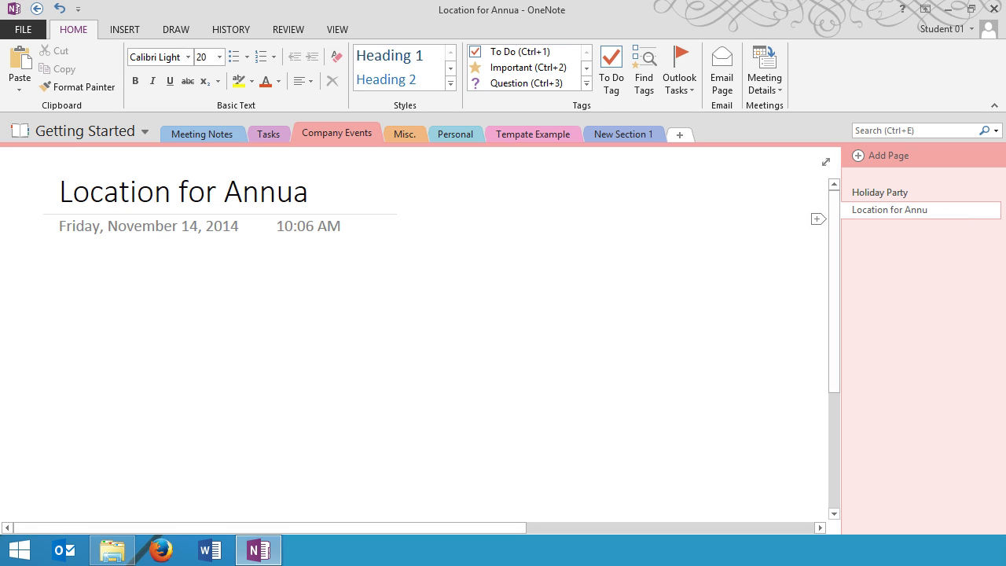
text(l Meeting)
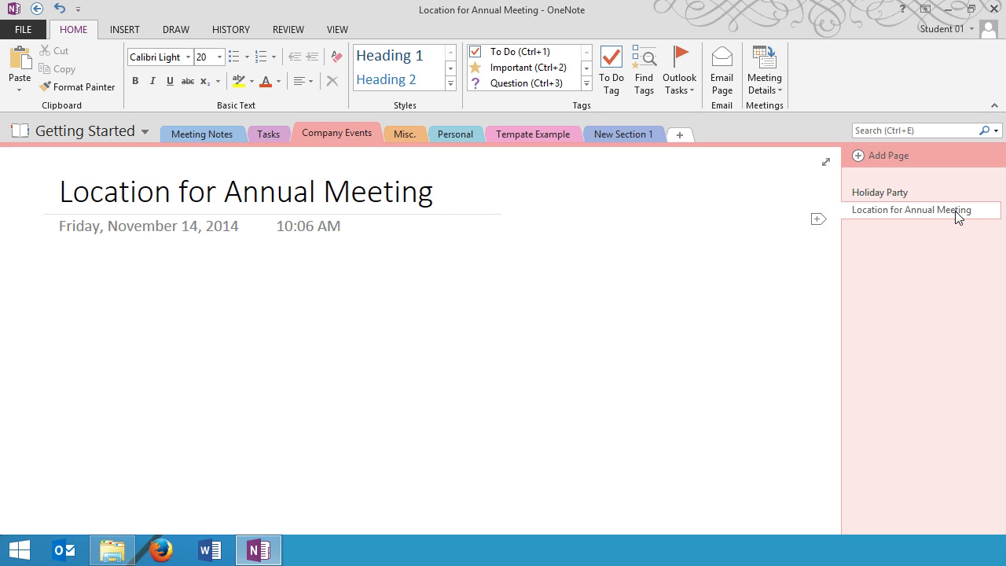
click(136, 306)
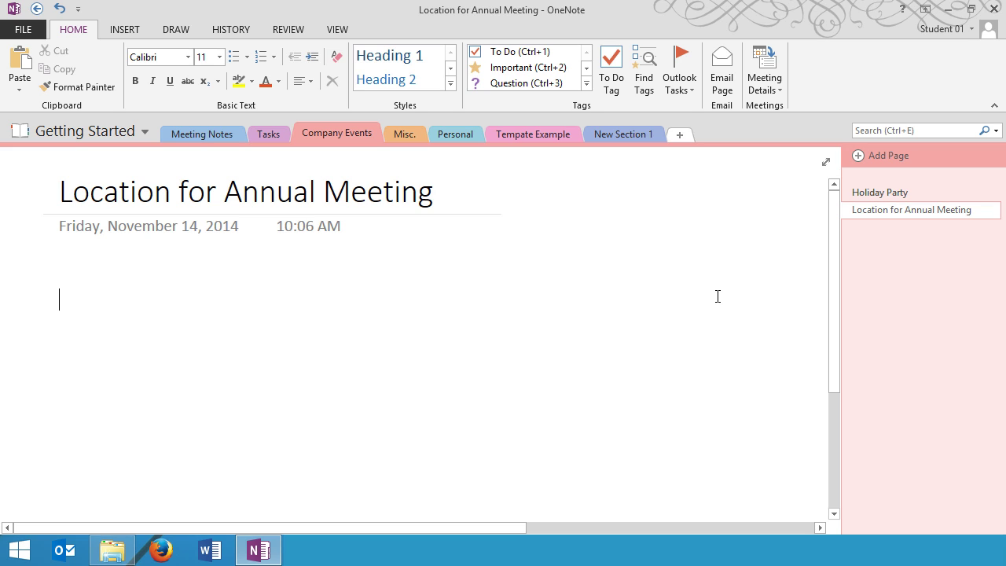
- Delete the flagged "Team meeting this evening" note from the My Tasks page of the Tasks section
click(398, 130)
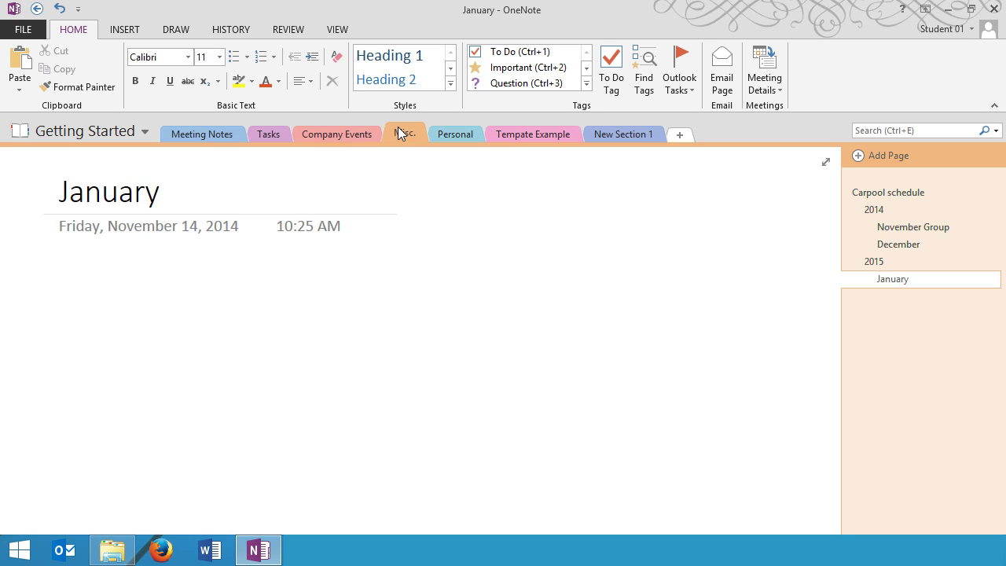
click(327, 135)
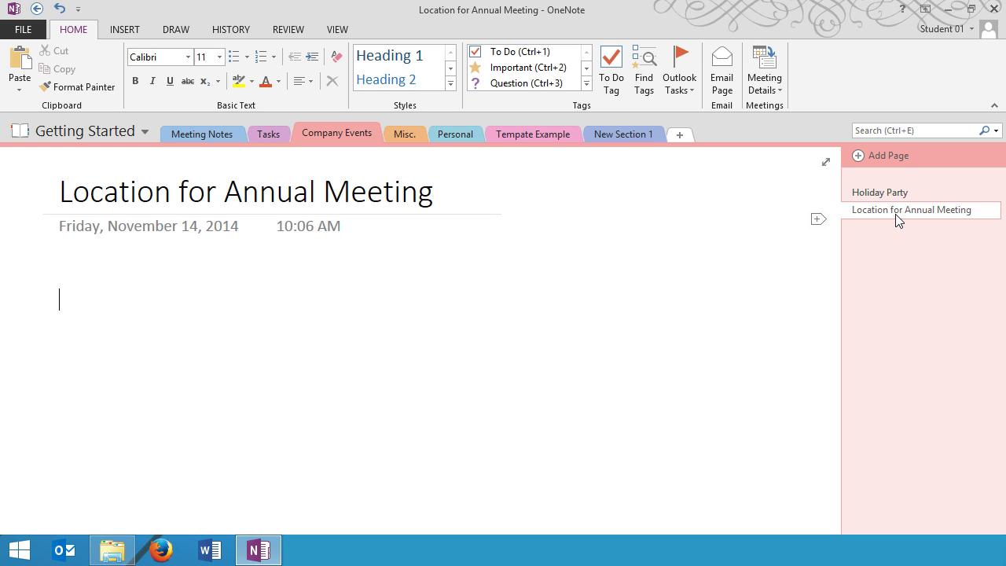
click(282, 133)
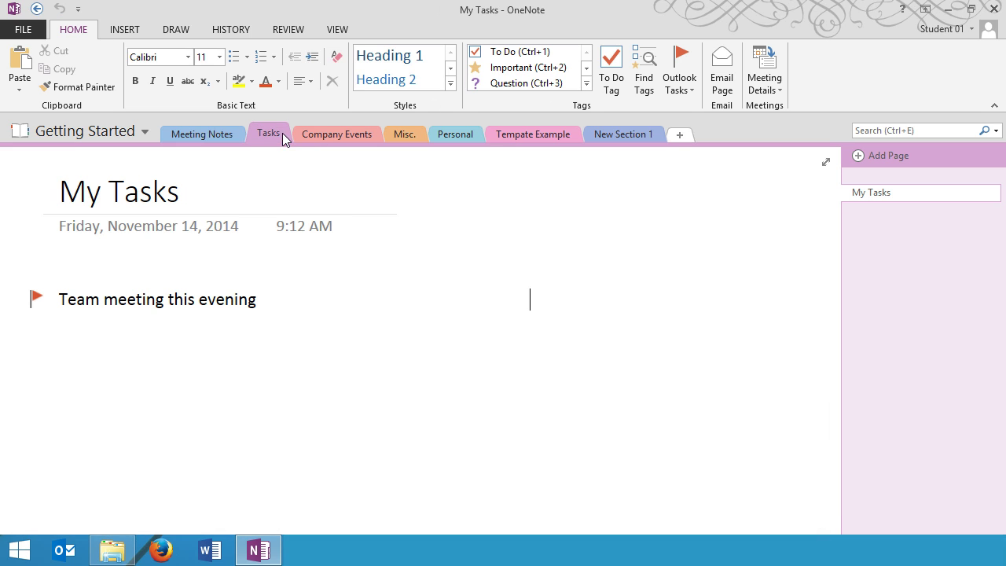
click(134, 279)
key(Delete)
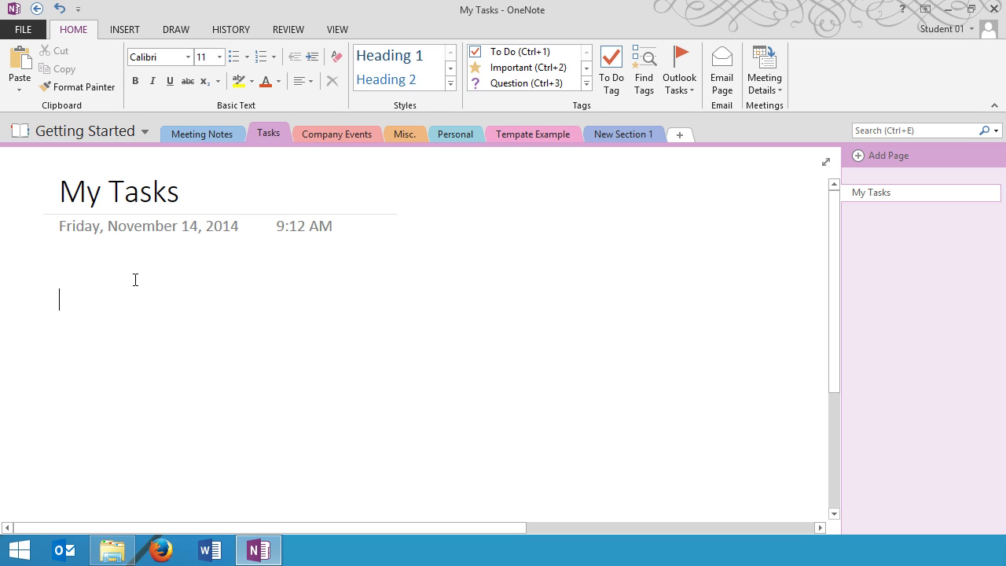
click(125, 30)
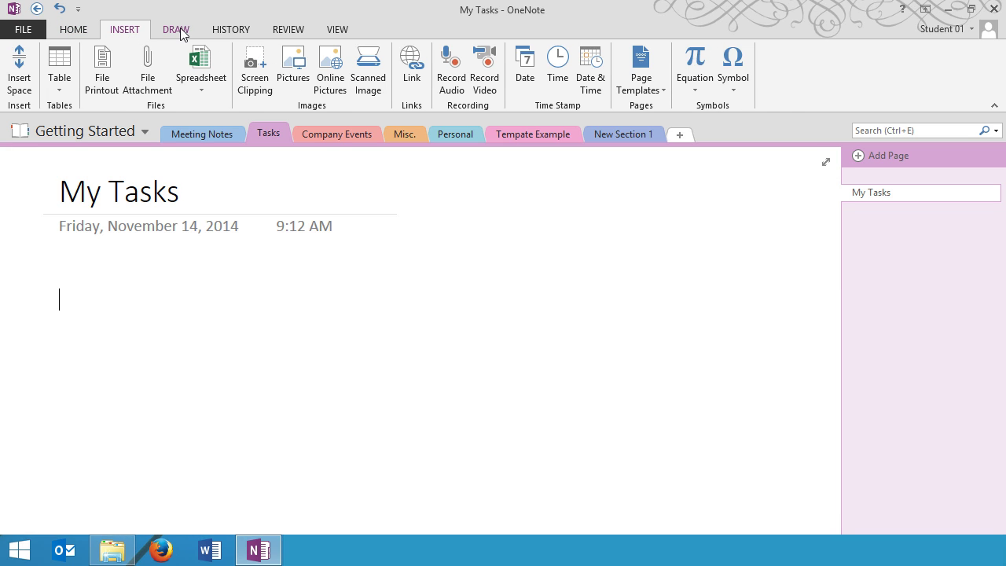
click(180, 30)
click(222, 30)
click(276, 32)
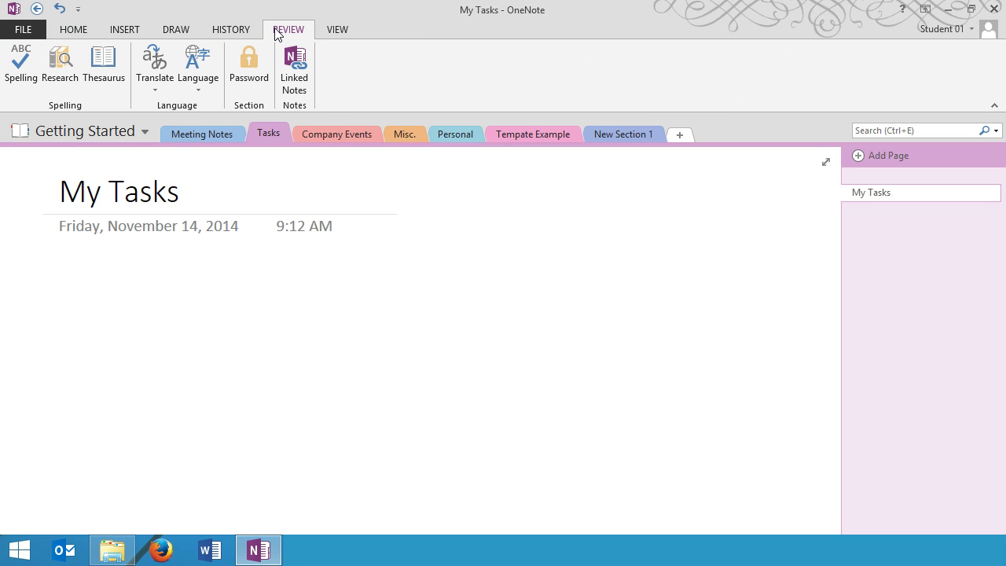
click(23, 30)
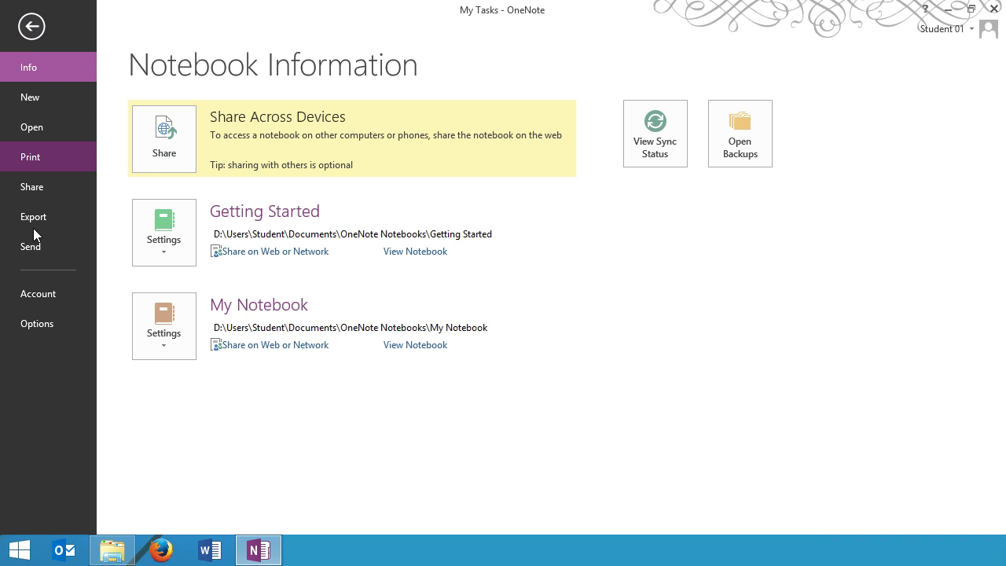
click(32, 27)
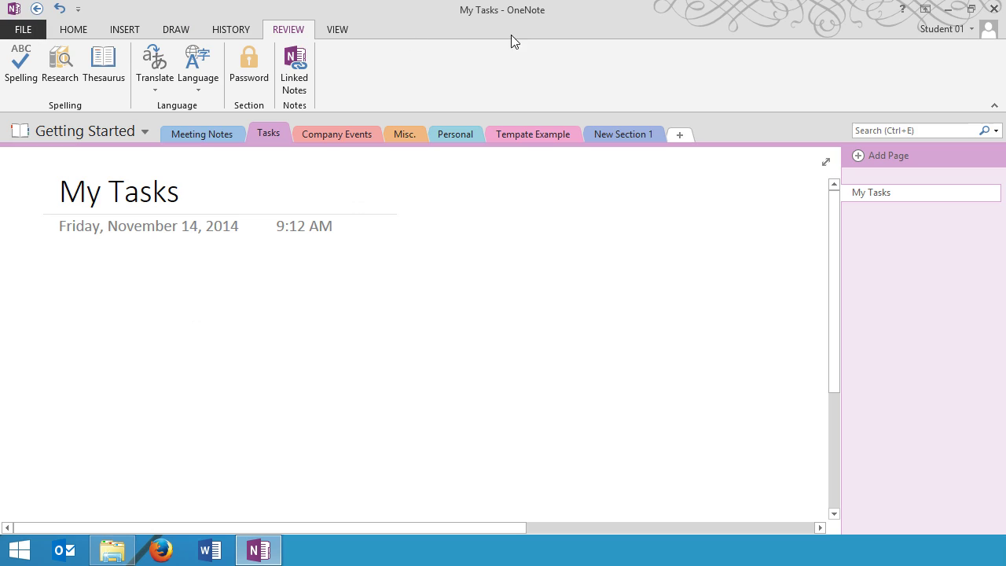
- Close and relaunch OneNote, and switch to the My Notebook notebook
click(994, 11)
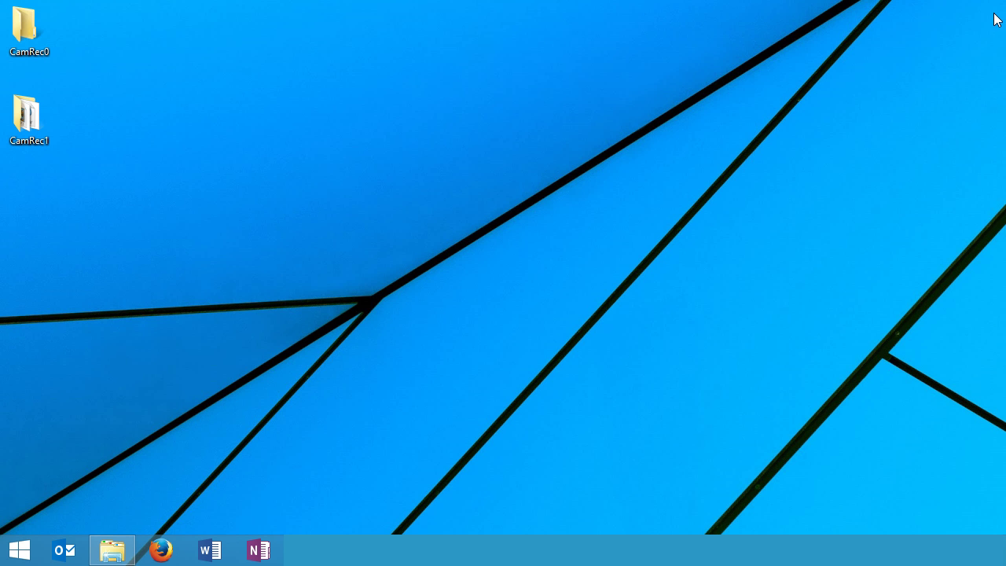
click(252, 550)
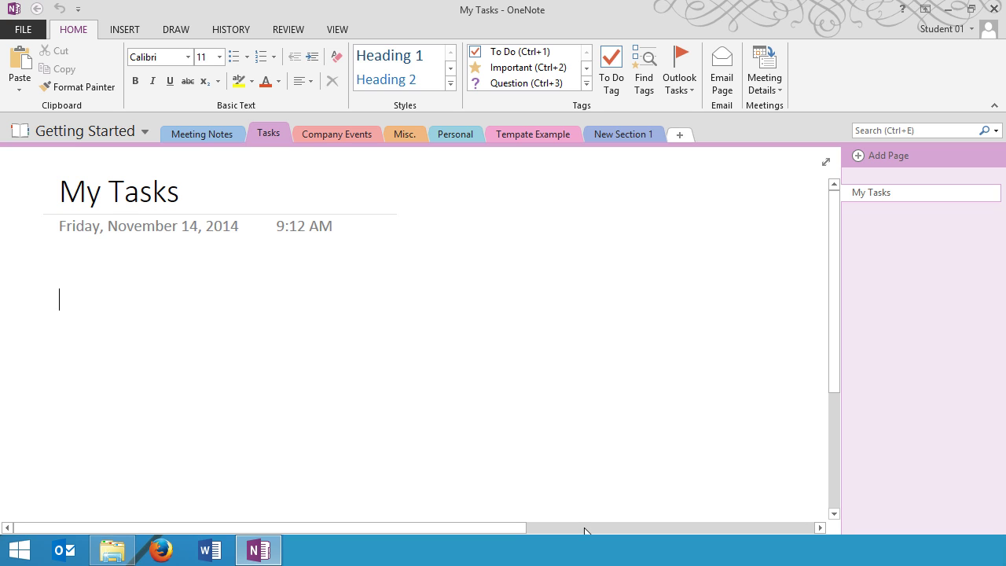
click(142, 129)
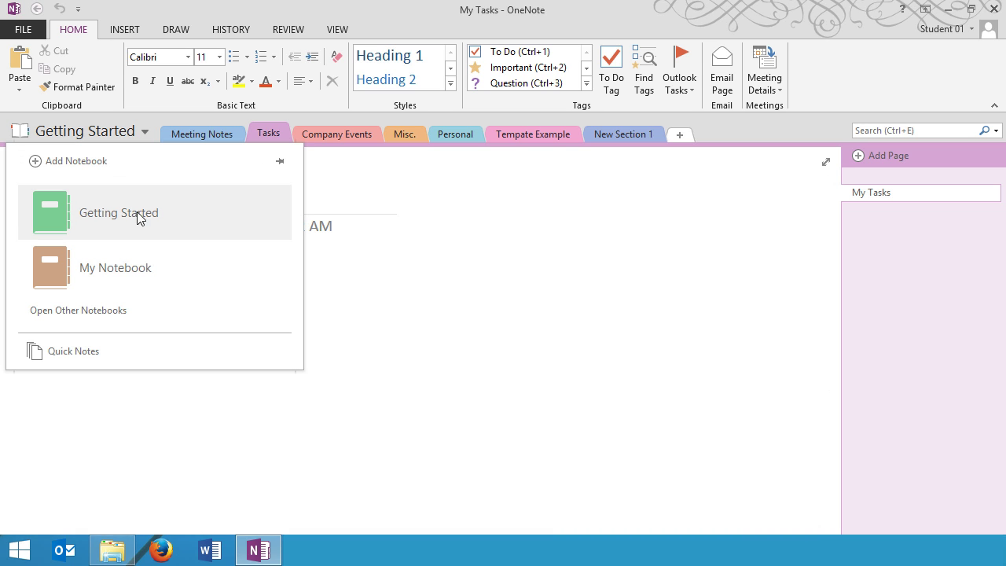
click(141, 268)
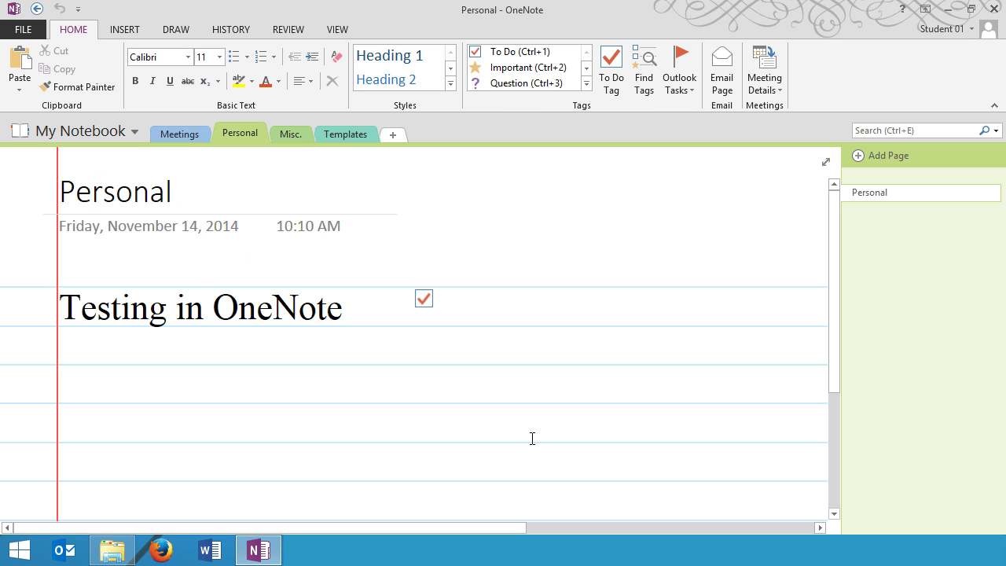
- Look through the Templates, Misc., Meetings and Personal sections of My Notebook to check their saved pages
click(336, 137)
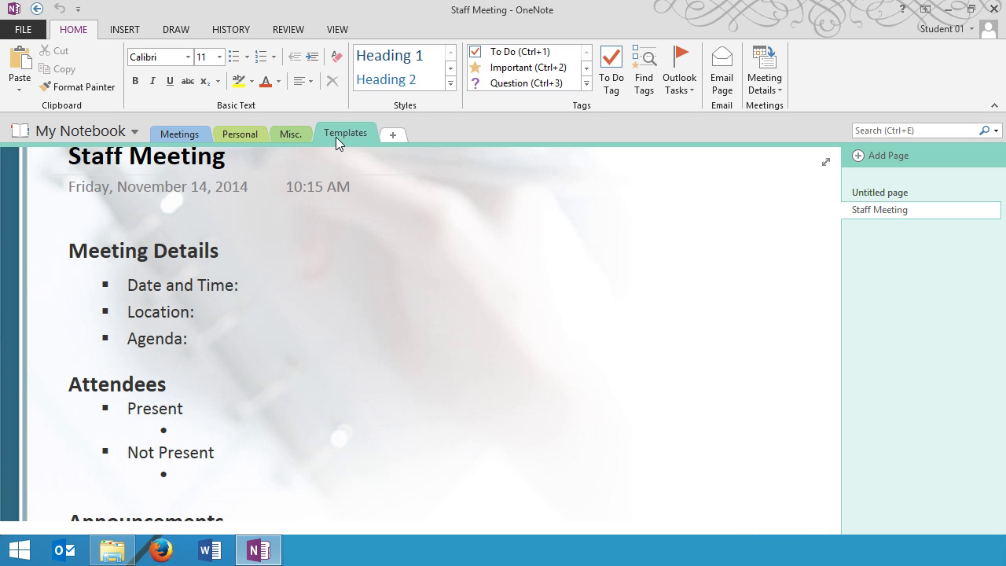
click(299, 135)
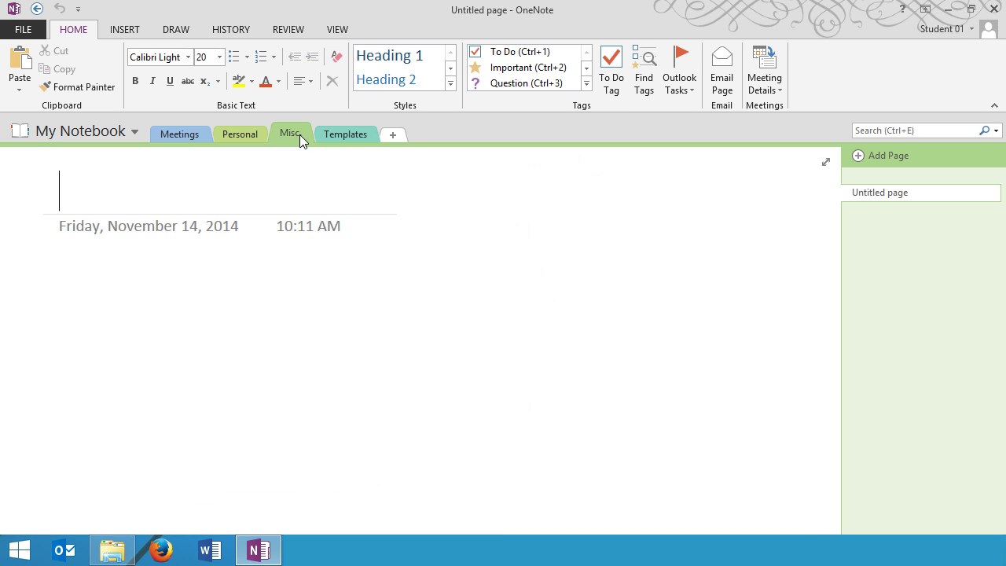
click(196, 135)
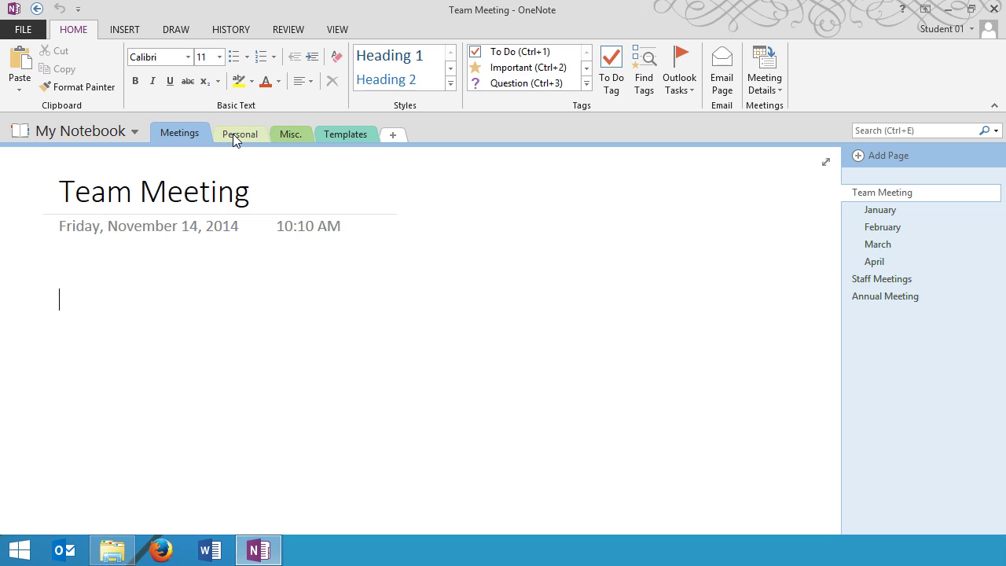
click(233, 133)
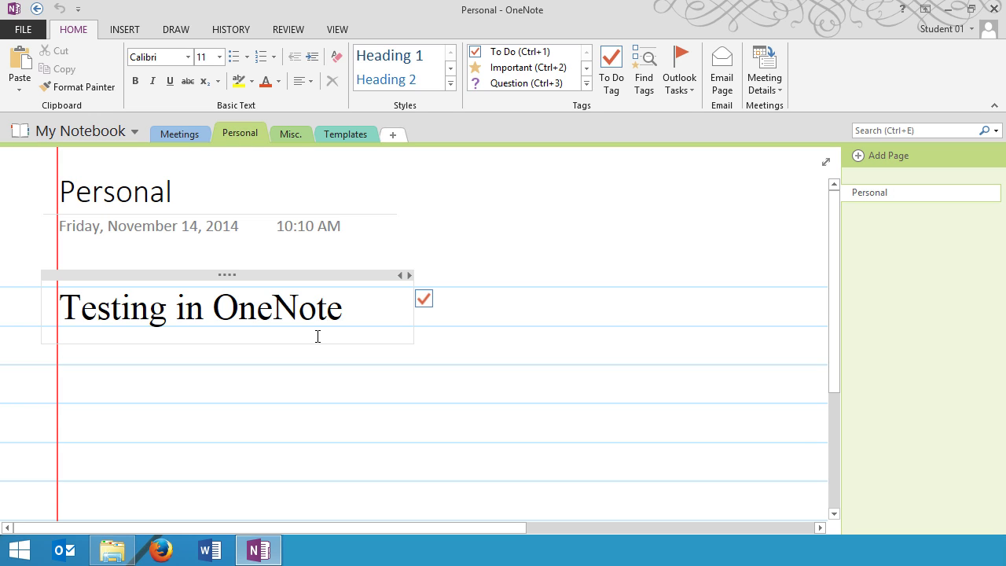